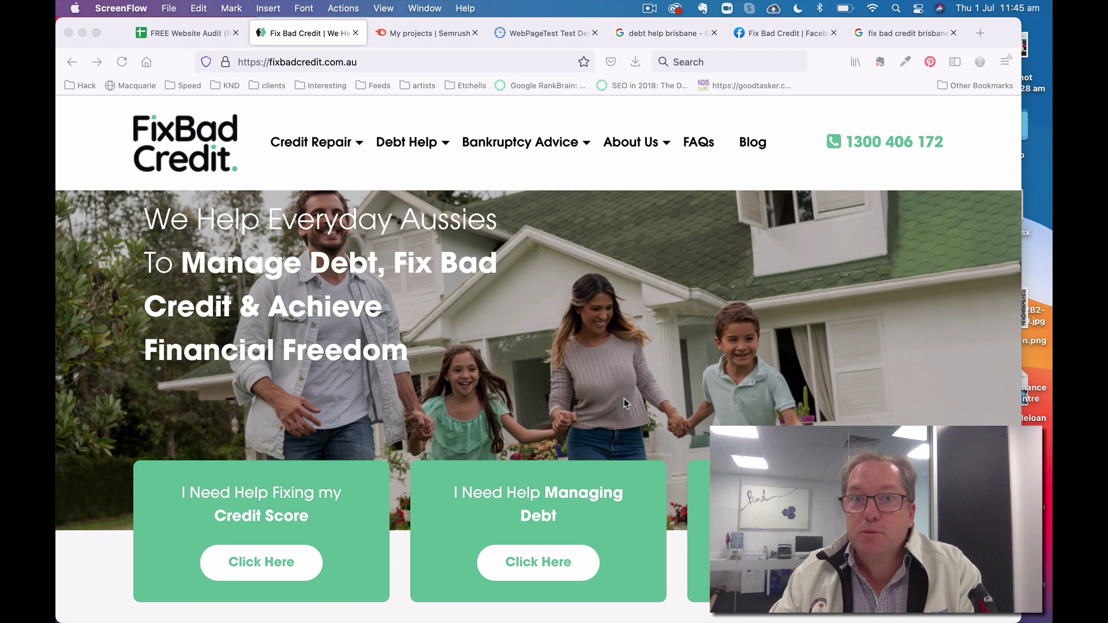
{"action": "scroll", "coordinate": [624, 398], "scroll_direction": "up", "scroll_amount": 1}
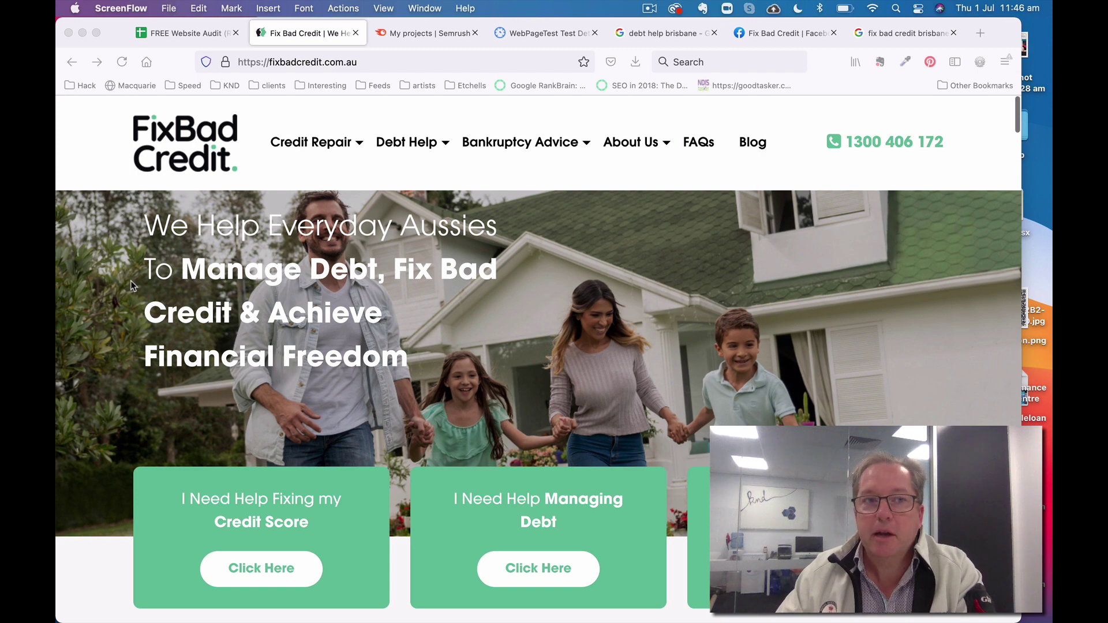
{"action": "scroll", "coordinate": [131, 280], "scroll_direction": "down", "scroll_amount": 1}
{"action": "scroll", "coordinate": [131, 281], "scroll_direction": "down", "scroll_amount": 5}
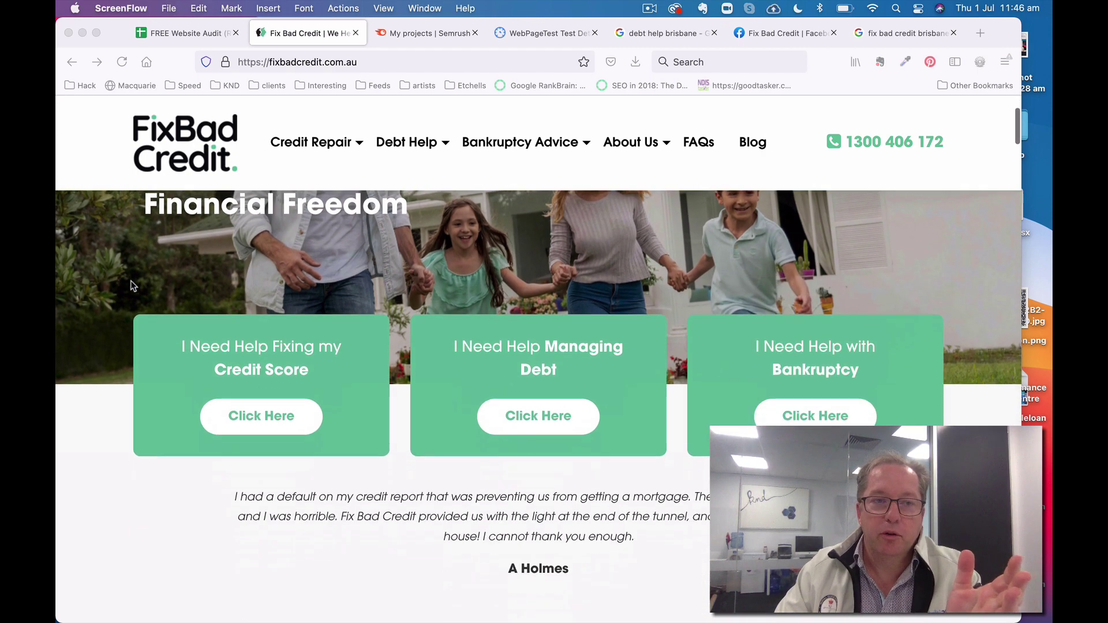
{"action": "scroll", "coordinate": [131, 281], "scroll_direction": "down", "scroll_amount": 3}
{"action": "scroll", "coordinate": [130, 280], "scroll_direction": "down", "scroll_amount": 3}
{"action": "scroll", "coordinate": [131, 281], "scroll_direction": "down", "scroll_amount": 2}
{"action": "scroll", "coordinate": [131, 287], "scroll_direction": "up", "scroll_amount": 5}
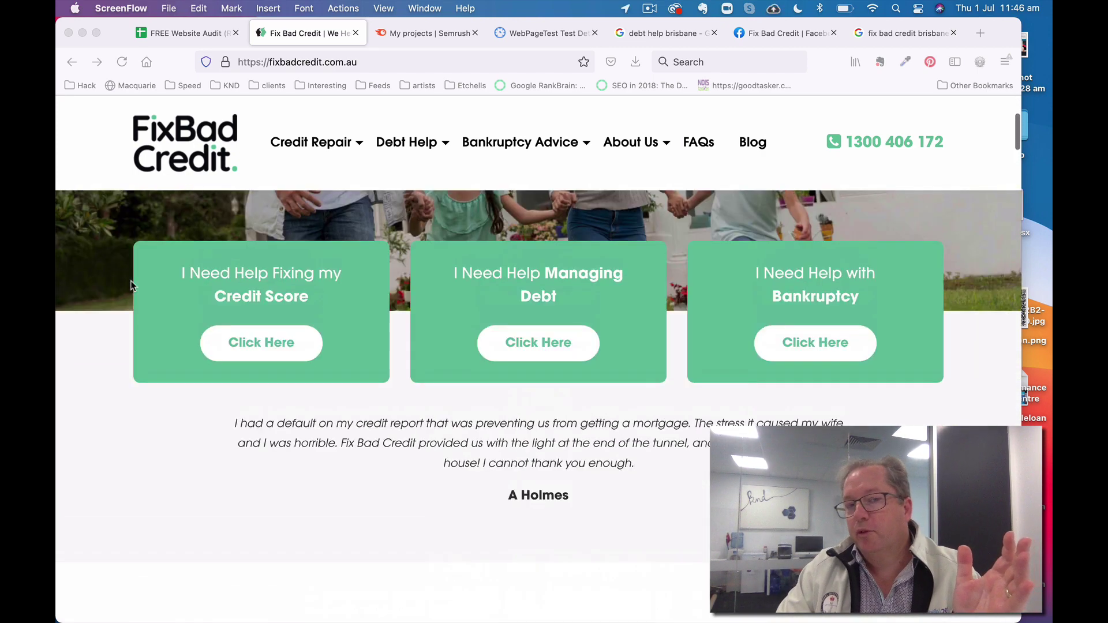
{"action": "scroll", "coordinate": [131, 285], "scroll_direction": "up", "scroll_amount": 5}
{"action": "scroll", "coordinate": [131, 286], "scroll_direction": "up", "scroll_amount": 1}
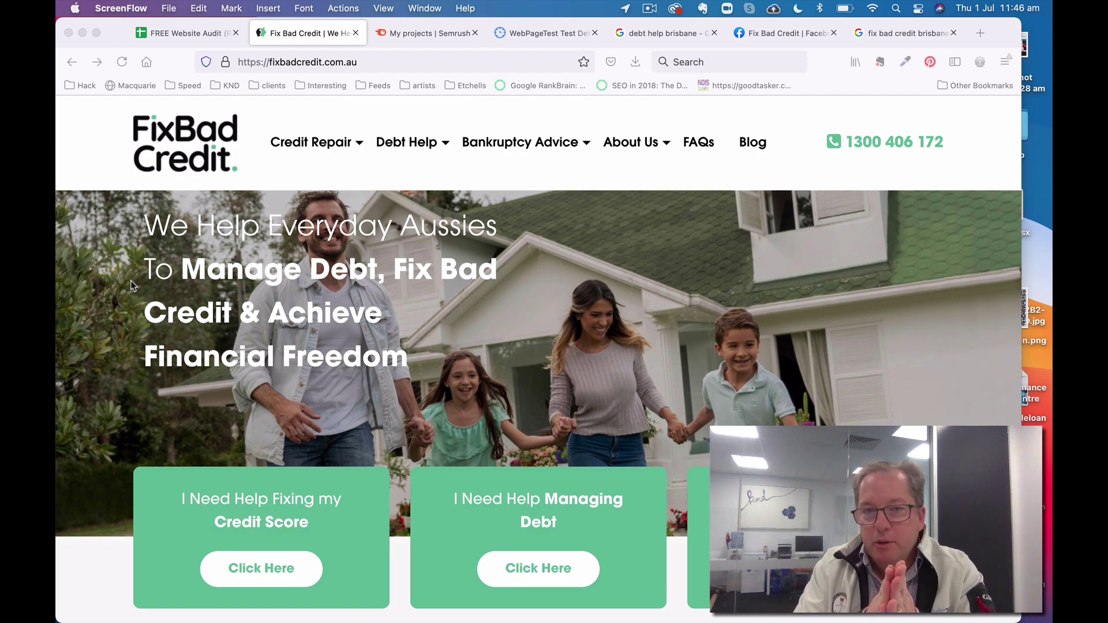
{"action": "scroll", "coordinate": [131, 281], "scroll_direction": "down", "scroll_amount": 5}
{"action": "scroll", "coordinate": [131, 281], "scroll_direction": "down", "scroll_amount": 2}
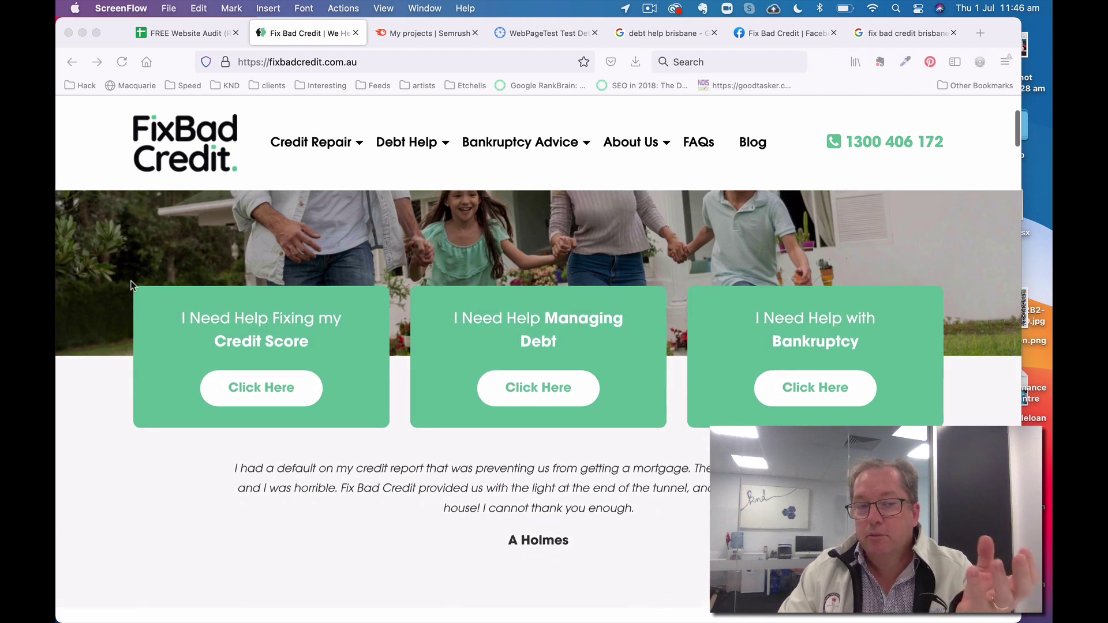
{"action": "scroll", "coordinate": [131, 281], "scroll_direction": "up", "scroll_amount": 1}
{"action": "scroll", "coordinate": [131, 280], "scroll_direction": "up", "scroll_amount": 1}
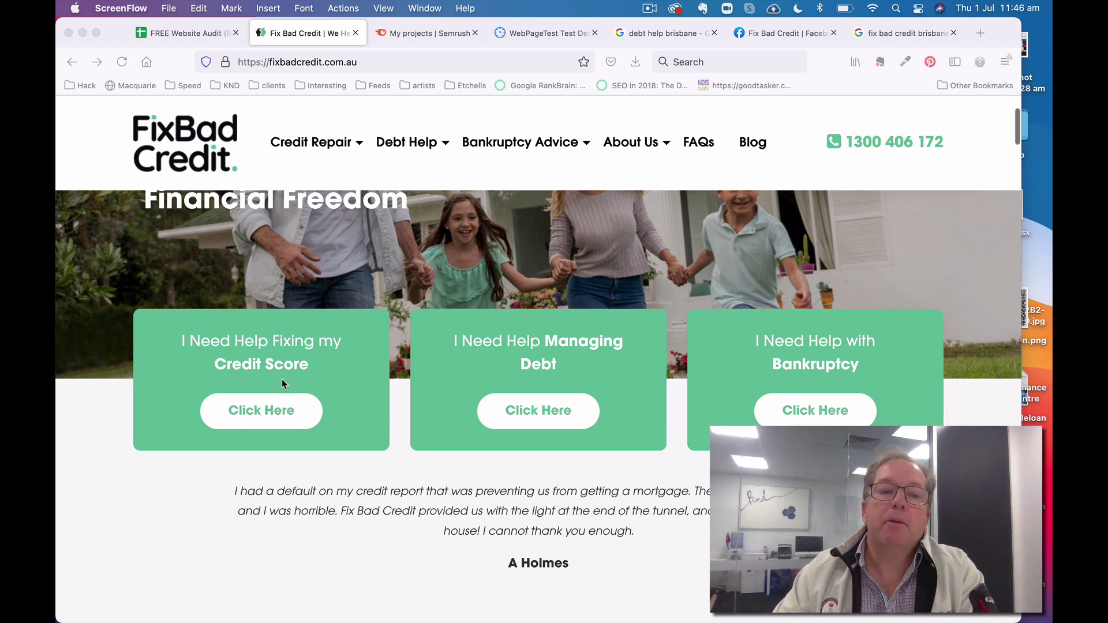
Go from the Credit Score card's Fix My Credit page to the Contact Us enquiry form
{"action": "left_click", "coordinate": [280, 415]}
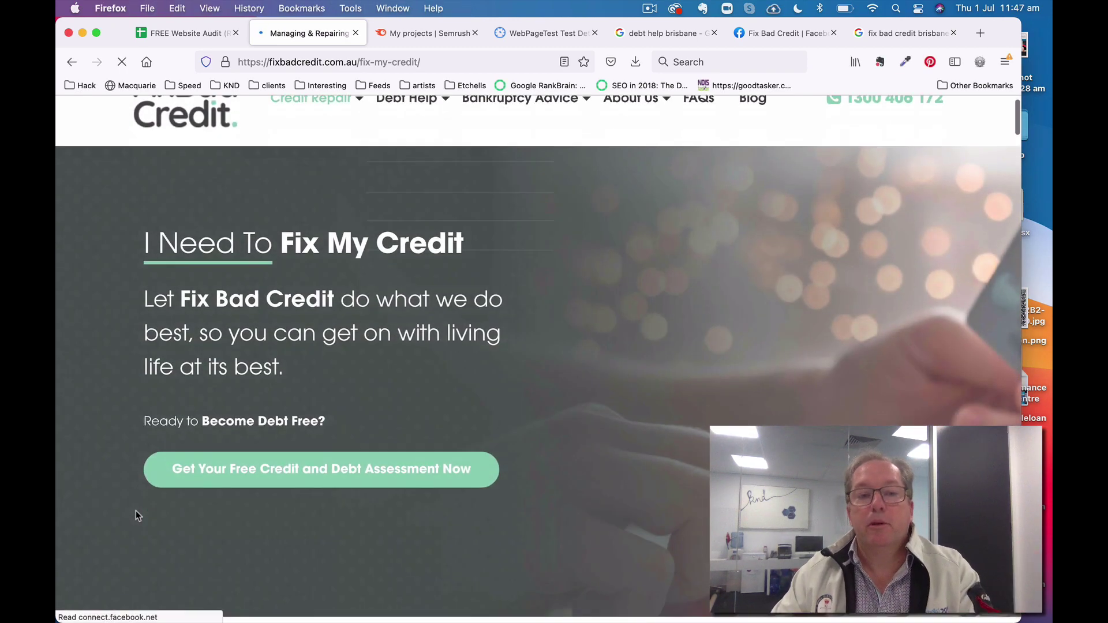
{"action": "scroll", "coordinate": [136, 516], "scroll_direction": "down", "scroll_amount": 5}
{"action": "scroll", "coordinate": [136, 516], "scroll_direction": "down", "scroll_amount": 5}
{"action": "scroll", "coordinate": [136, 515], "scroll_direction": "down", "scroll_amount": 5}
{"action": "scroll", "coordinate": [137, 517], "scroll_direction": "up", "scroll_amount": 1}
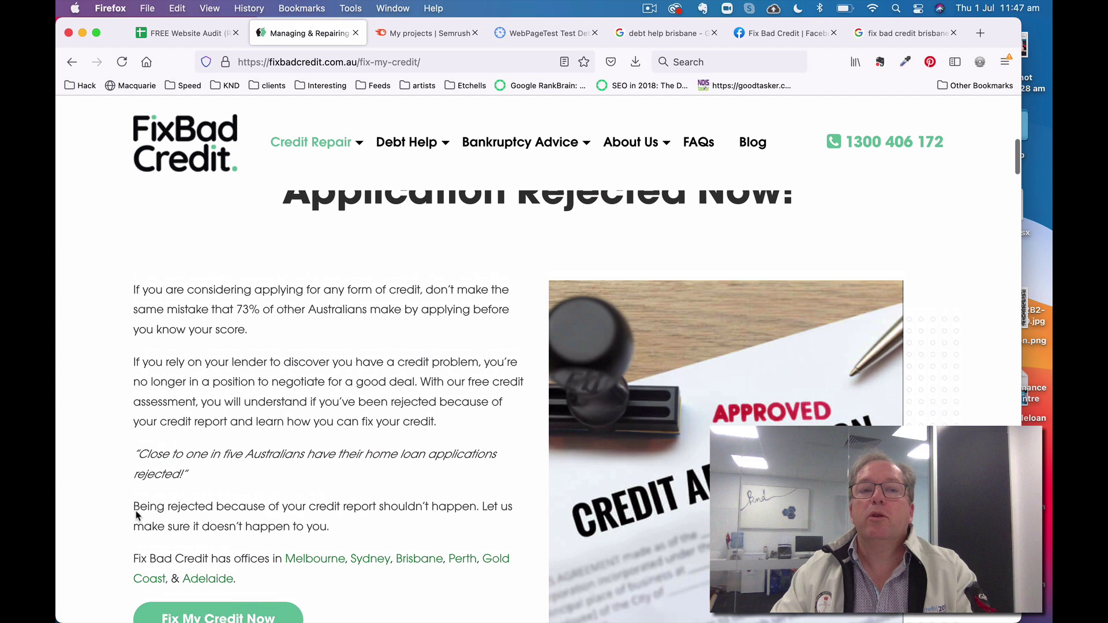
{"action": "scroll", "coordinate": [136, 516], "scroll_direction": "down", "scroll_amount": 3}
{"action": "scroll", "coordinate": [136, 516], "scroll_direction": "down", "scroll_amount": 3}
{"action": "scroll", "coordinate": [136, 516], "scroll_direction": "down", "scroll_amount": 1}
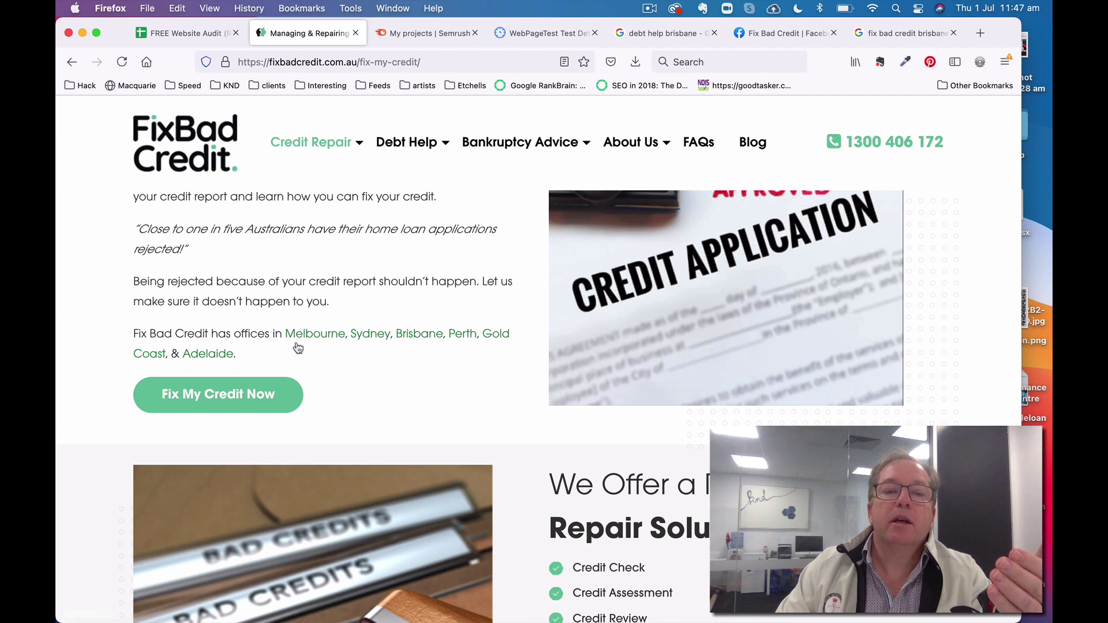
{"action": "left_click", "coordinate": [253, 395]}
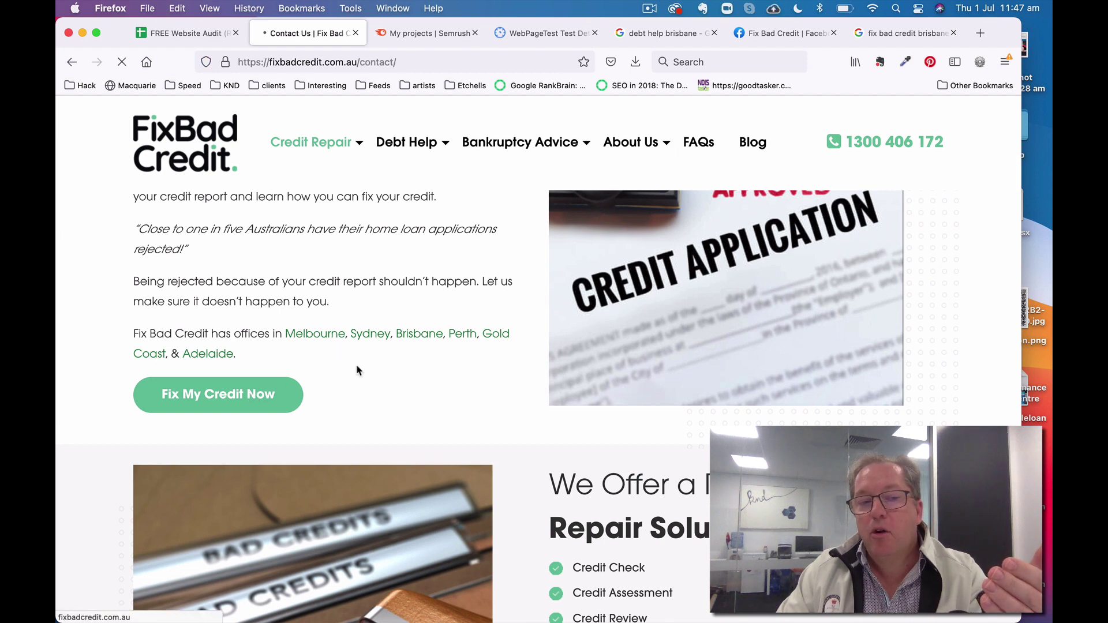
{"action": "scroll", "coordinate": [357, 366], "scroll_direction": "down", "scroll_amount": 1}
{"action": "scroll", "coordinate": [357, 370], "scroll_direction": "down", "scroll_amount": 3}
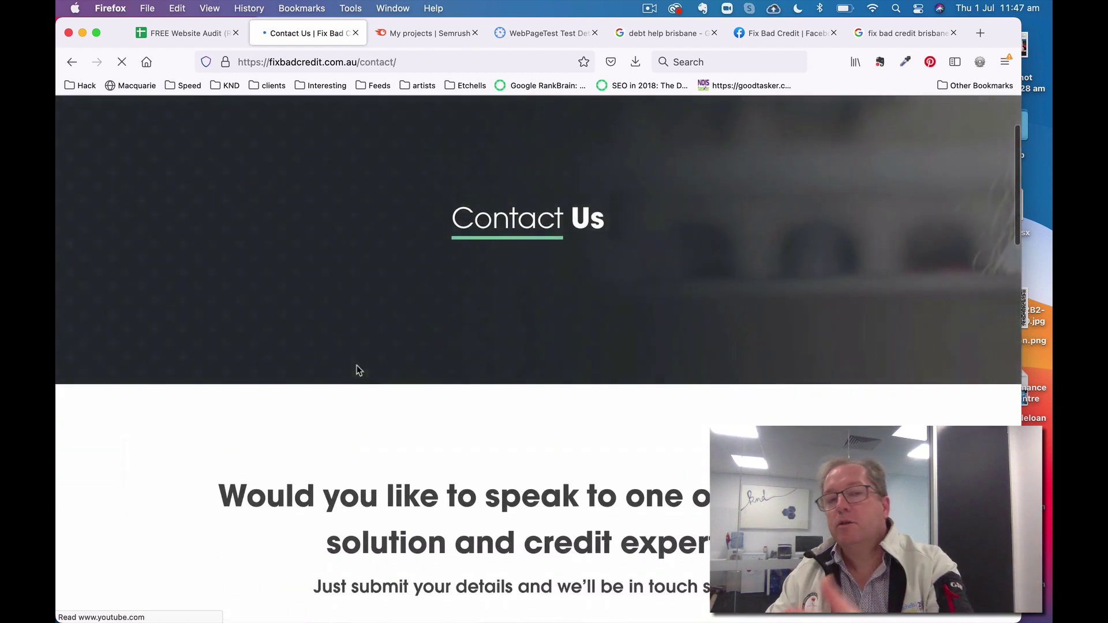
{"action": "scroll", "coordinate": [357, 370], "scroll_direction": "down", "scroll_amount": 3}
{"action": "scroll", "coordinate": [358, 369], "scroll_direction": "down", "scroll_amount": 2}
{"action": "scroll", "coordinate": [357, 370], "scroll_direction": "down", "scroll_amount": 2}
{"action": "scroll", "coordinate": [357, 370], "scroll_direction": "down", "scroll_amount": 3}
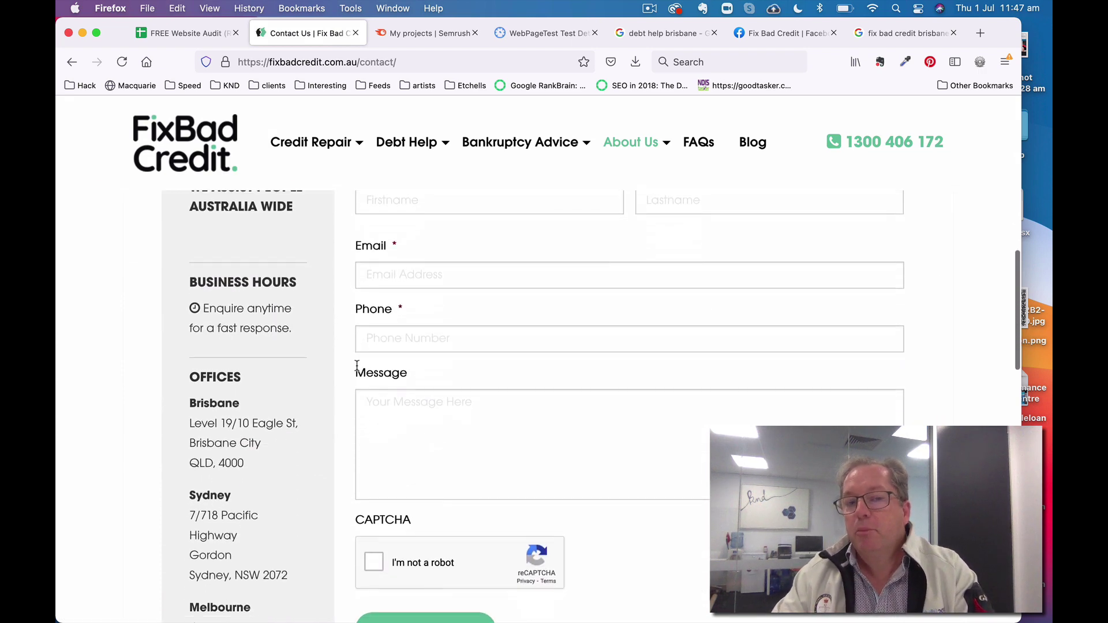
{"action": "scroll", "coordinate": [356, 370], "scroll_direction": "down", "scroll_amount": 5}
{"action": "scroll", "coordinate": [357, 370], "scroll_direction": "down", "scroll_amount": 3}
{"action": "scroll", "coordinate": [357, 370], "scroll_direction": "down", "scroll_amount": 1}
{"action": "scroll", "coordinate": [356, 370], "scroll_direction": "up", "scroll_amount": 4}
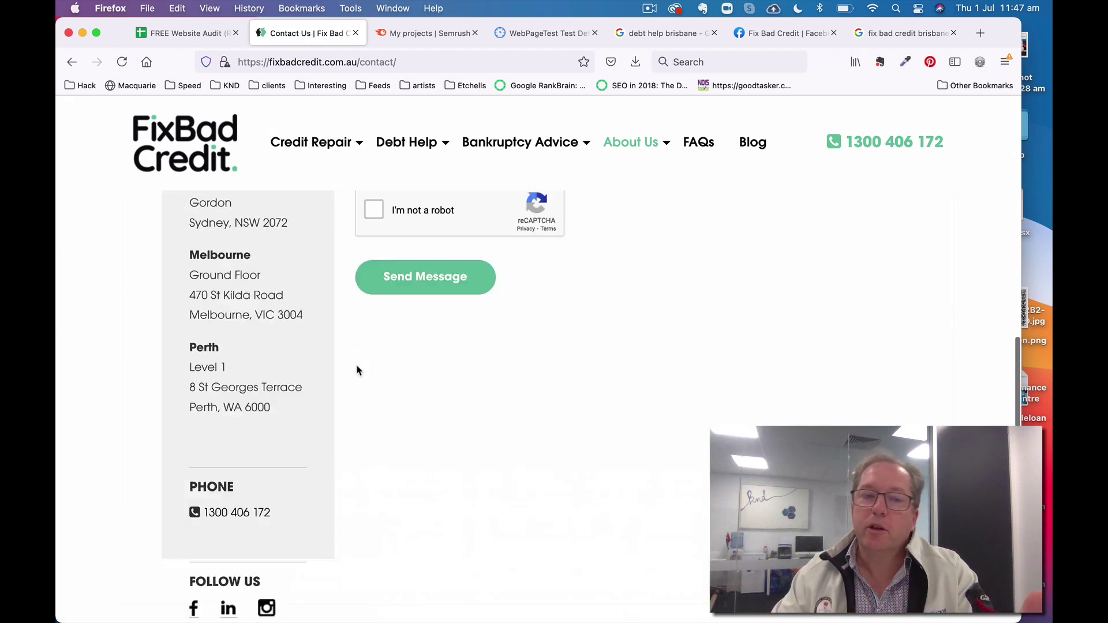
{"action": "scroll", "coordinate": [357, 370], "scroll_direction": "up", "scroll_amount": 6}
{"action": "scroll", "coordinate": [358, 369], "scroll_direction": "down", "scroll_amount": 2}
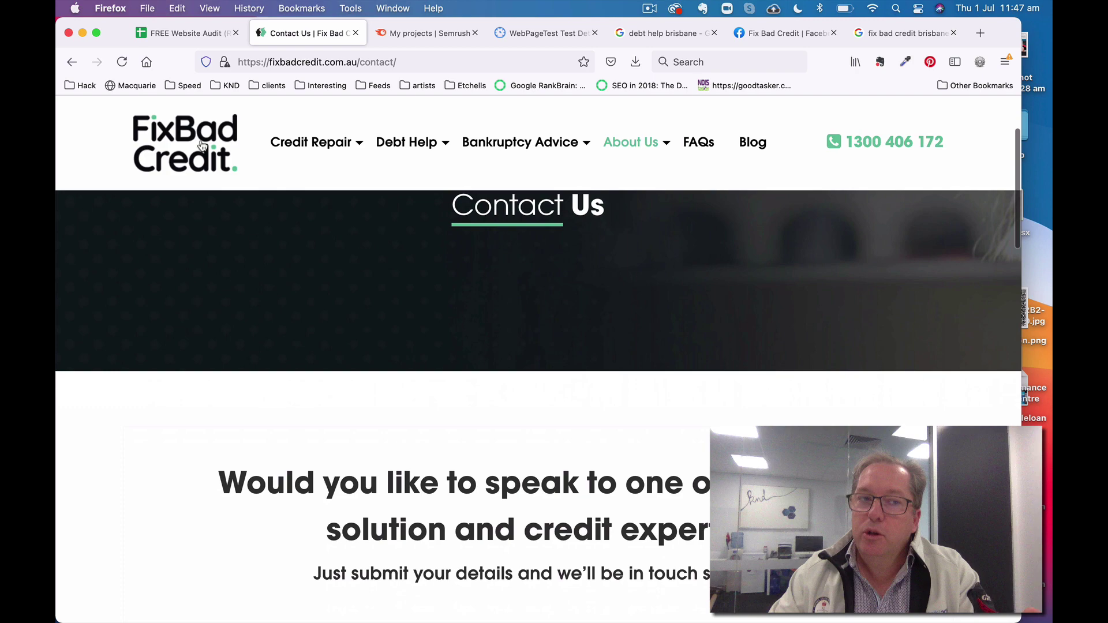
Return to the Fix Bad Credit homepage via the site logo and view the testimonial
{"action": "left_click", "coordinate": [201, 146]}
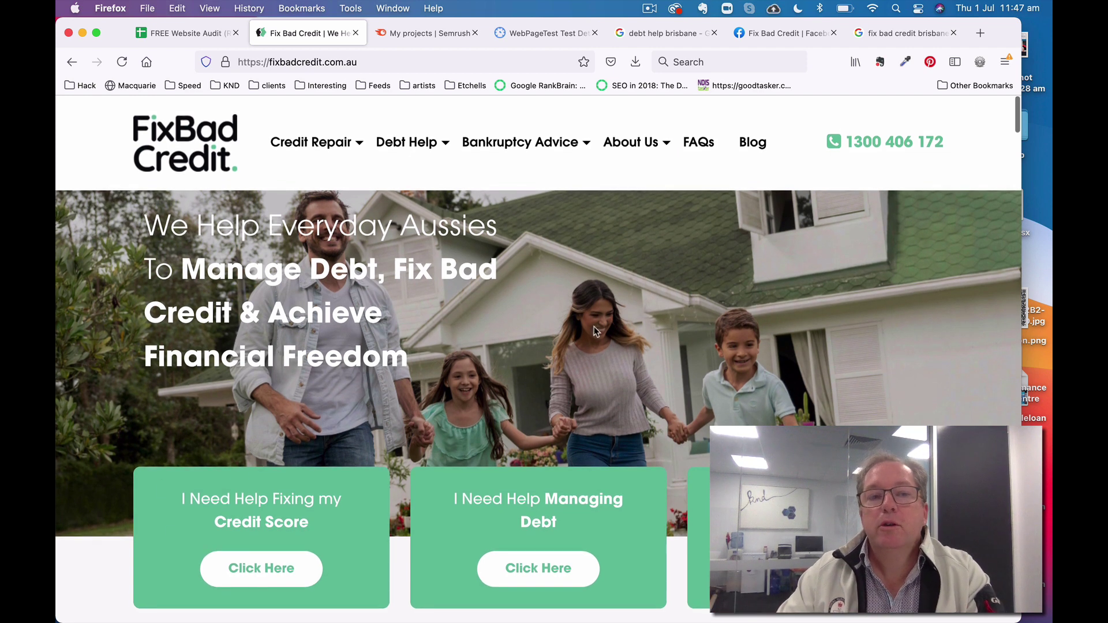
{"action": "scroll", "coordinate": [586, 344], "scroll_direction": "down", "scroll_amount": 8}
{"action": "scroll", "coordinate": [586, 344], "scroll_direction": "up", "scroll_amount": 2}
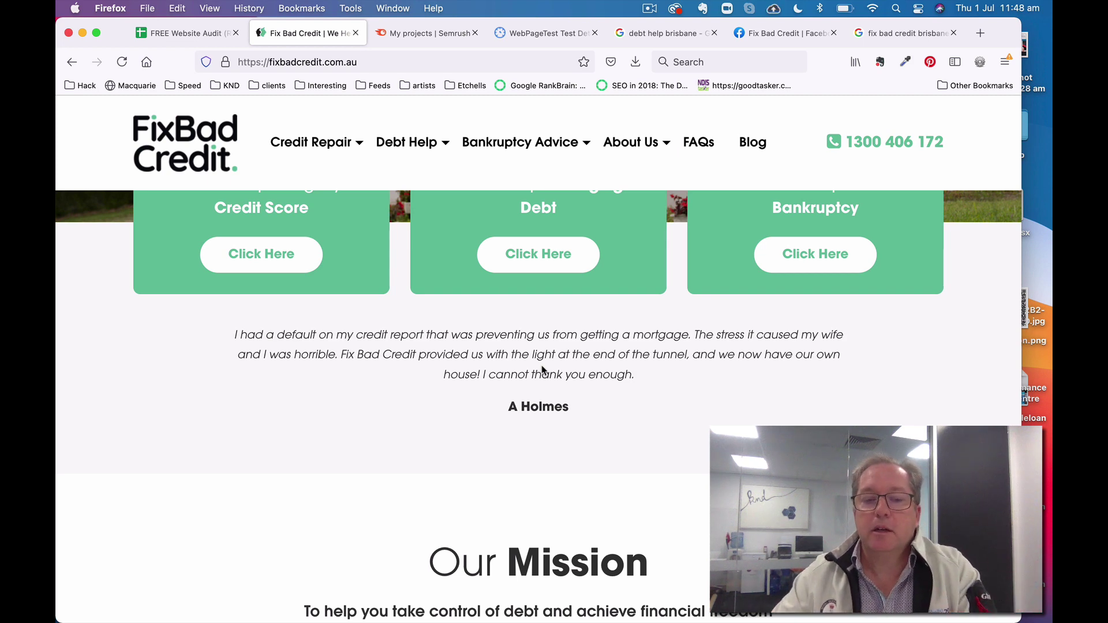
{"action": "scroll", "coordinate": [544, 371], "scroll_direction": "down", "scroll_amount": 3}
{"action": "scroll", "coordinate": [544, 370], "scroll_direction": "down", "scroll_amount": 4}
{"action": "scroll", "coordinate": [544, 371], "scroll_direction": "down", "scroll_amount": 3}
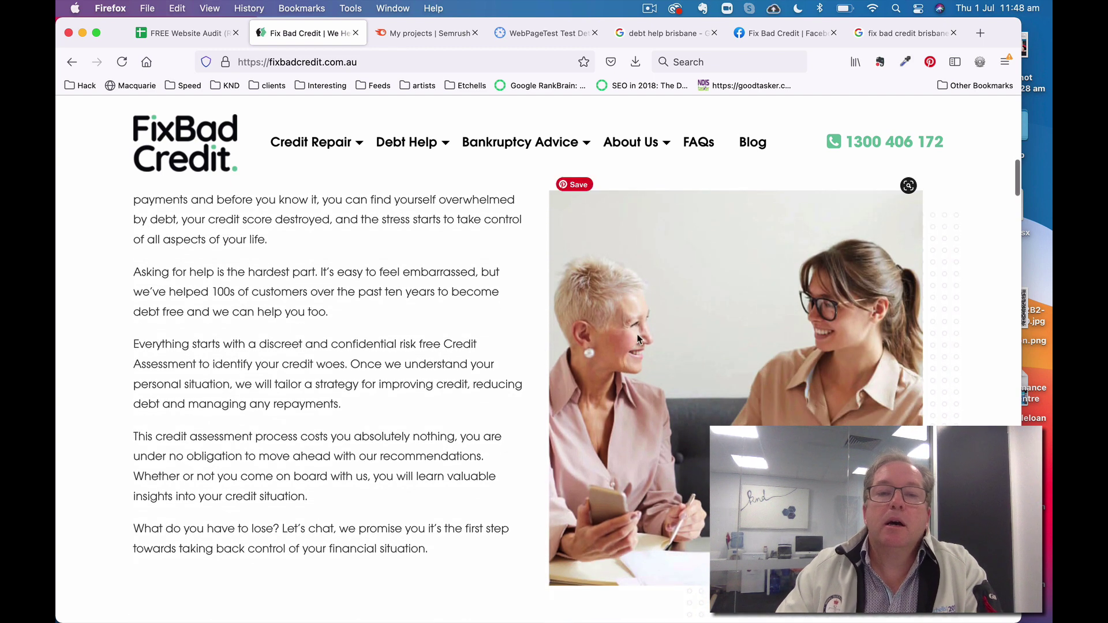
{"action": "scroll", "coordinate": [391, 338], "scroll_direction": "down", "scroll_amount": 3}
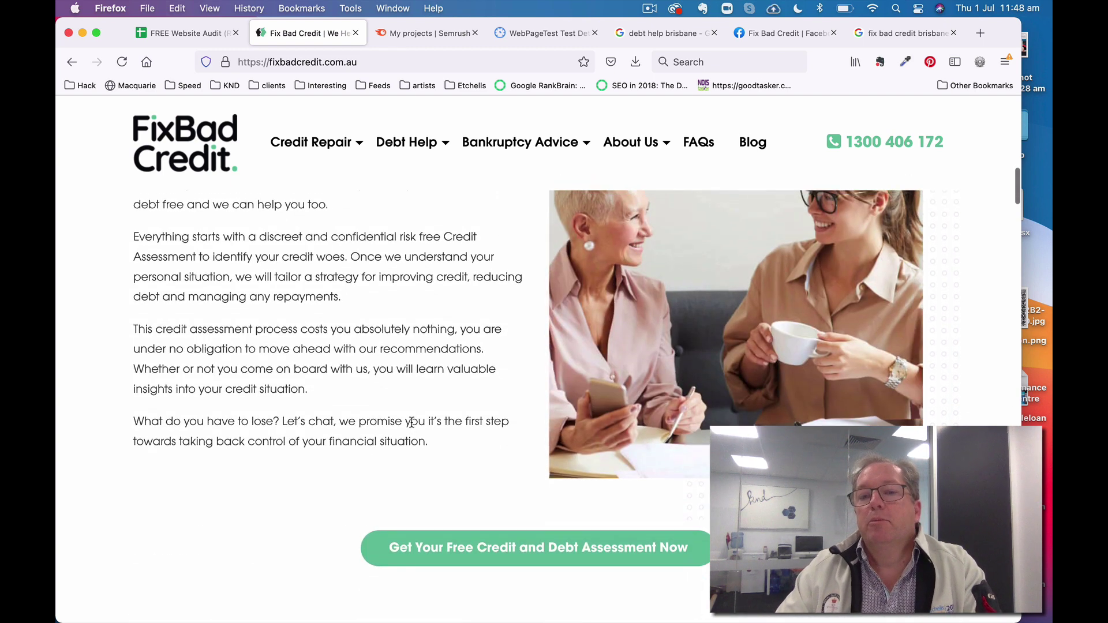
{"action": "scroll", "coordinate": [412, 422], "scroll_direction": "up", "scroll_amount": 3}
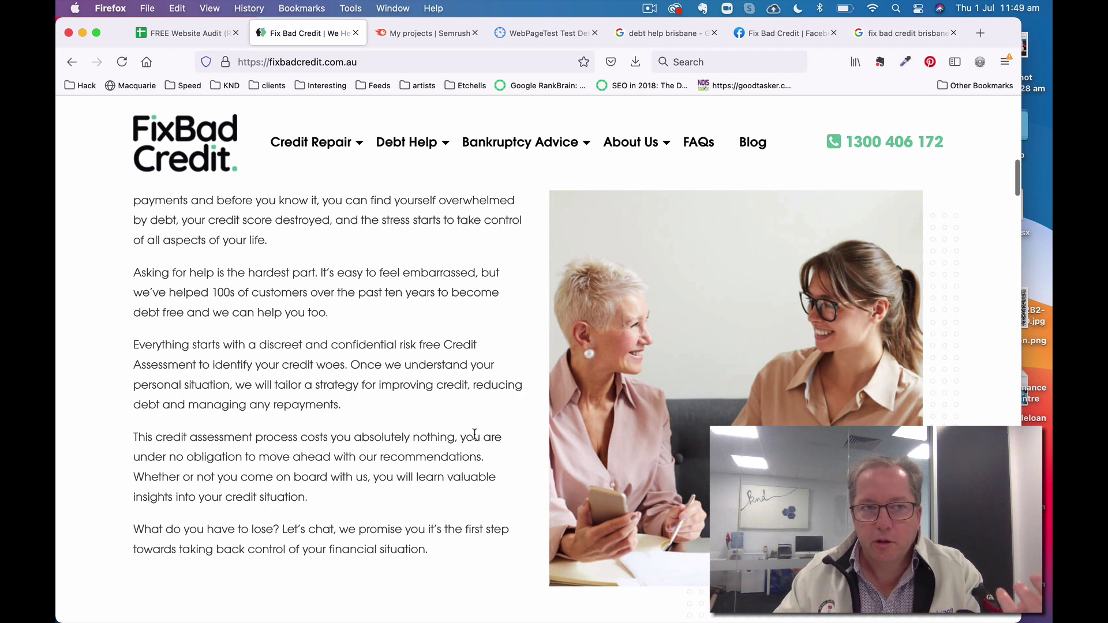
{"action": "scroll", "coordinate": [475, 434], "scroll_direction": "down", "scroll_amount": 5}
{"action": "scroll", "coordinate": [381, 451], "scroll_direction": "down", "scroll_amount": 3}
{"action": "scroll", "coordinate": [294, 463], "scroll_direction": "down", "scroll_amount": 3}
{"action": "scroll", "coordinate": [292, 467], "scroll_direction": "down", "scroll_amount": 3}
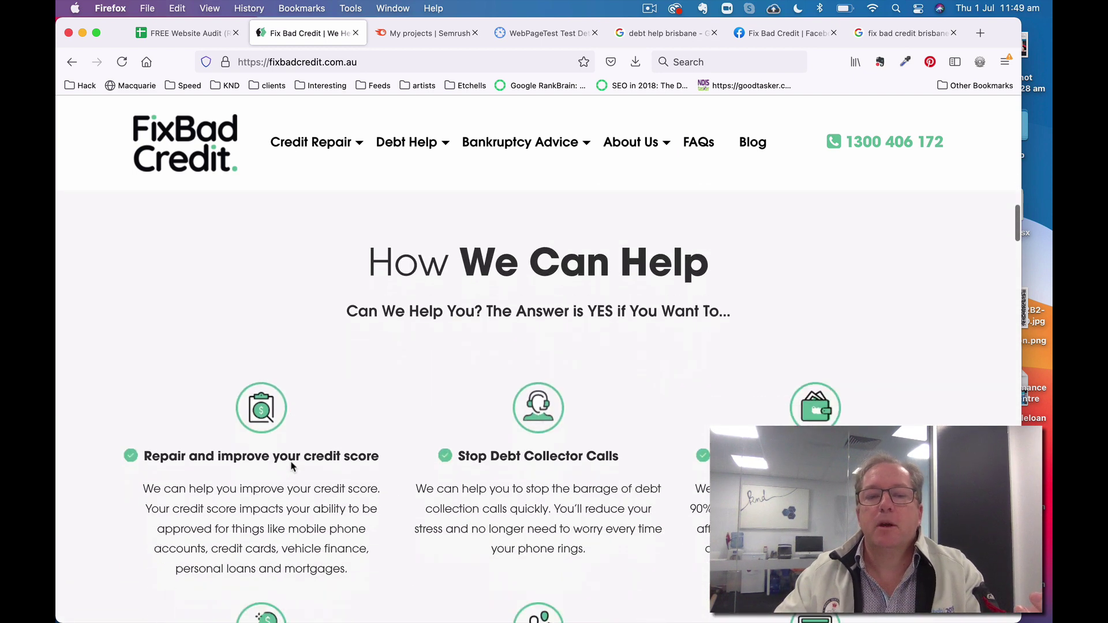
{"action": "scroll", "coordinate": [291, 465], "scroll_direction": "down", "scroll_amount": 3}
{"action": "scroll", "coordinate": [292, 466], "scroll_direction": "down", "scroll_amount": 2}
{"action": "scroll", "coordinate": [390, 463], "scroll_direction": "down", "scroll_amount": 3}
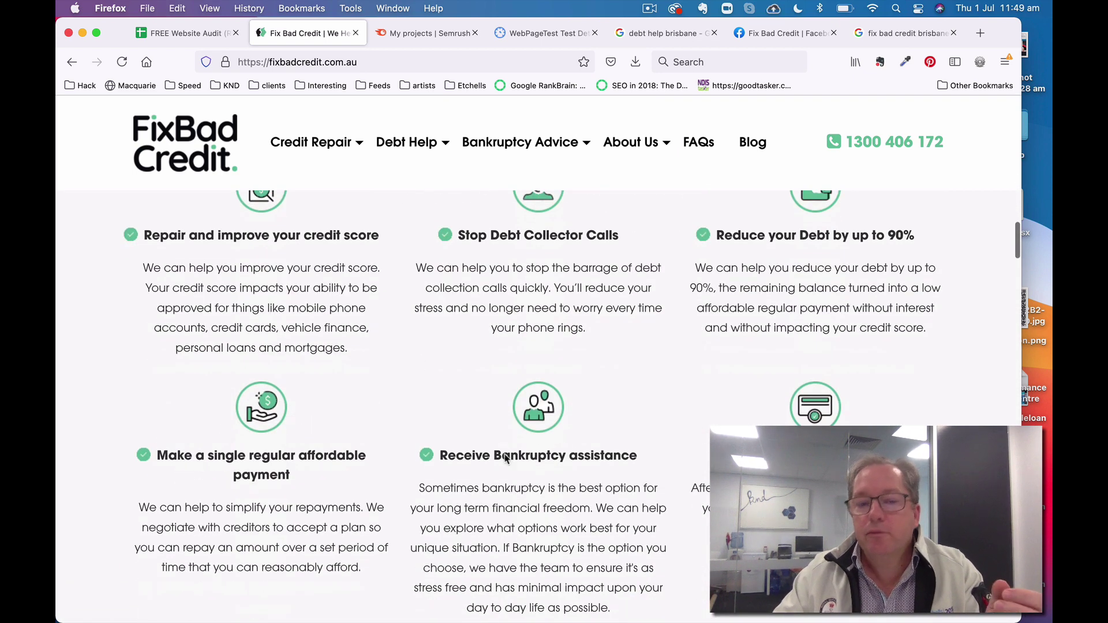
{"action": "scroll", "coordinate": [552, 454], "scroll_direction": "down", "scroll_amount": 3}
{"action": "scroll", "coordinate": [552, 455], "scroll_direction": "down", "scroll_amount": 5}
{"action": "scroll", "coordinate": [552, 458], "scroll_direction": "down", "scroll_amount": 3}
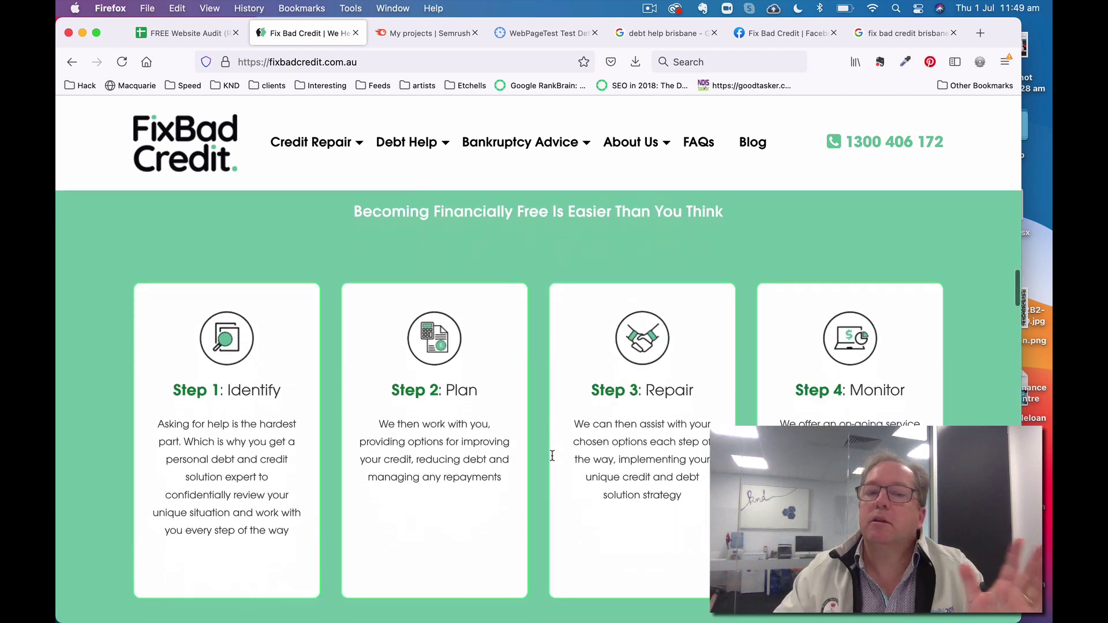
{"action": "scroll", "coordinate": [554, 460], "scroll_direction": "down", "scroll_amount": 3}
{"action": "scroll", "coordinate": [554, 460], "scroll_direction": "down", "scroll_amount": 1}
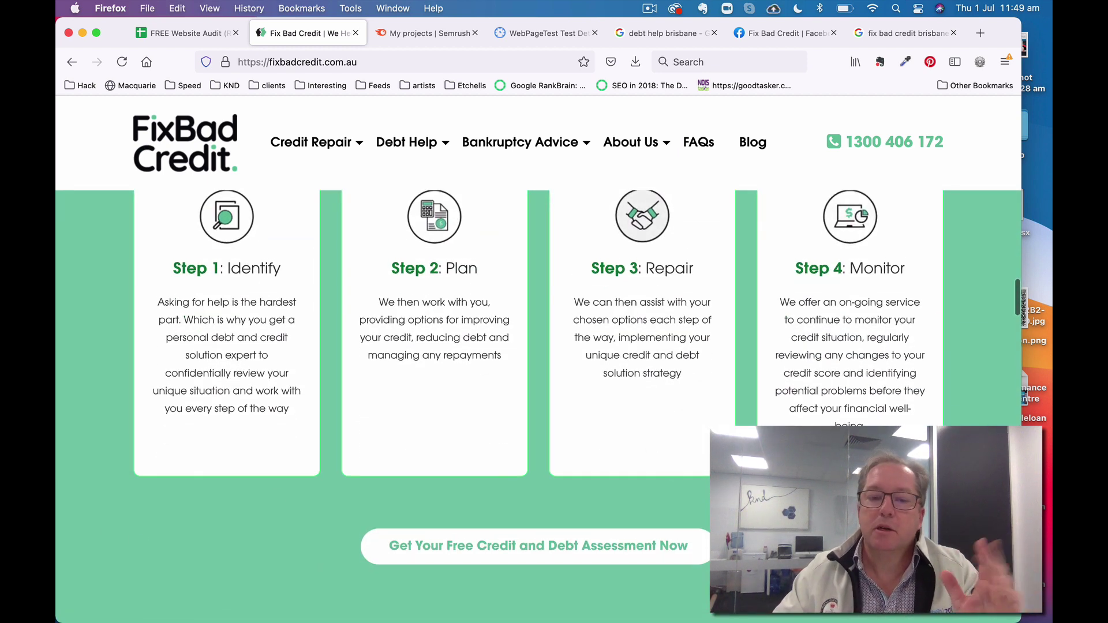
{"action": "scroll", "coordinate": [554, 460], "scroll_direction": "down", "scroll_amount": 5}
{"action": "scroll", "coordinate": [554, 460], "scroll_direction": "down", "scroll_amount": 4}
{"action": "scroll", "coordinate": [554, 460], "scroll_direction": "down", "scroll_amount": 2}
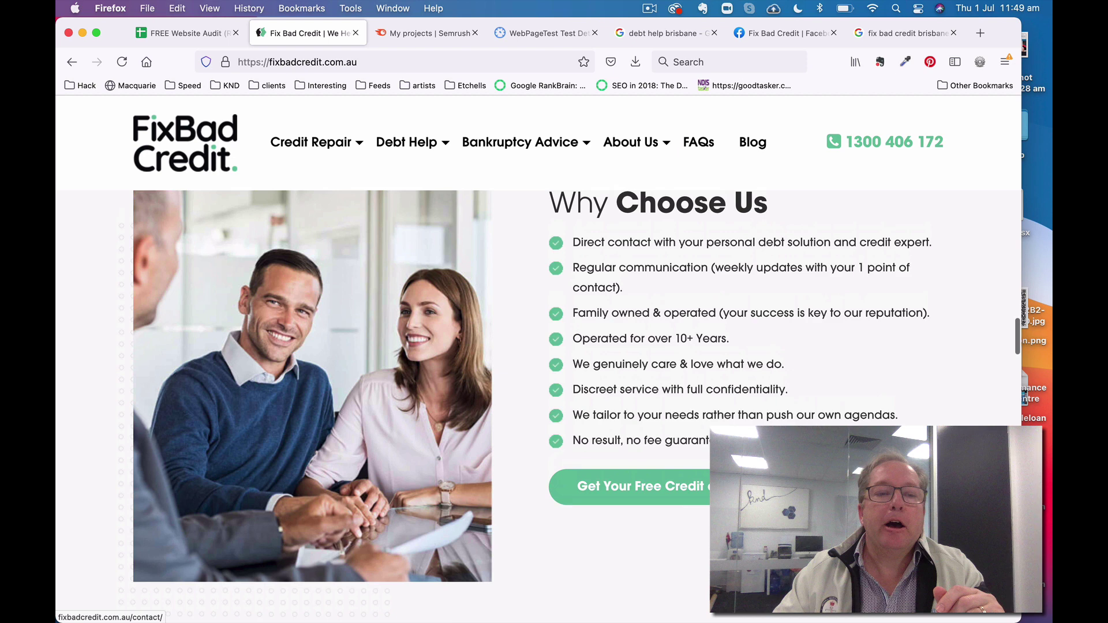
{"action": "scroll", "coordinate": [553, 461], "scroll_direction": "up", "scroll_amount": 1}
{"action": "scroll", "coordinate": [419, 329], "scroll_direction": "up", "scroll_amount": 1}
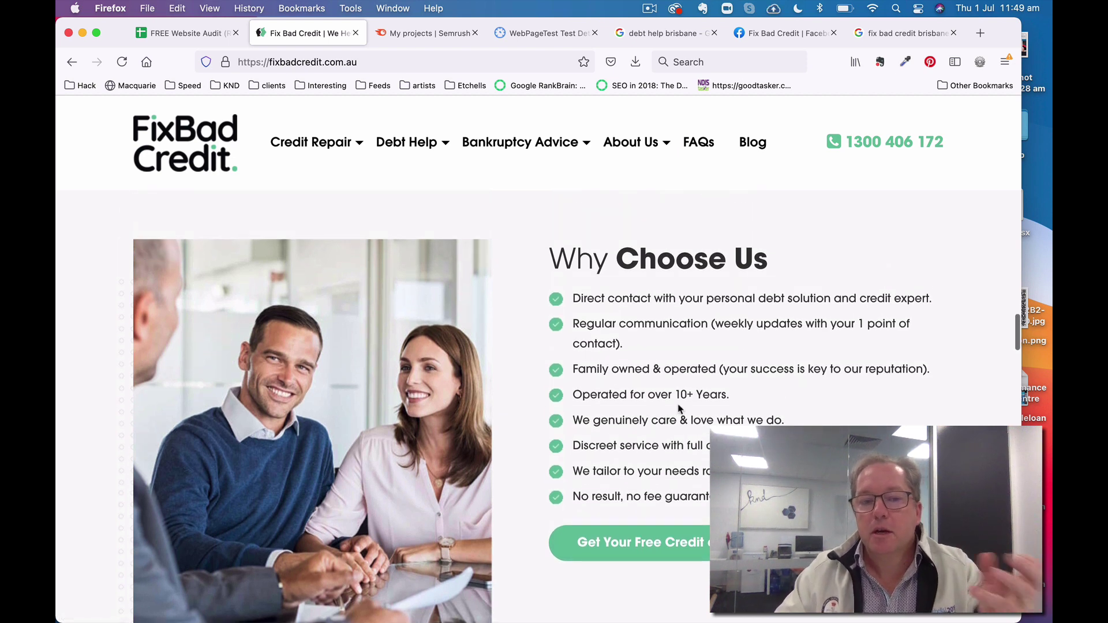
{"action": "scroll", "coordinate": [679, 409], "scroll_direction": "down", "scroll_amount": 5}
{"action": "scroll", "coordinate": [678, 410], "scroll_direction": "down", "scroll_amount": 4}
{"action": "scroll", "coordinate": [678, 410], "scroll_direction": "up", "scroll_amount": 1}
{"action": "scroll", "coordinate": [678, 410], "scroll_direction": "up", "scroll_amount": 1}
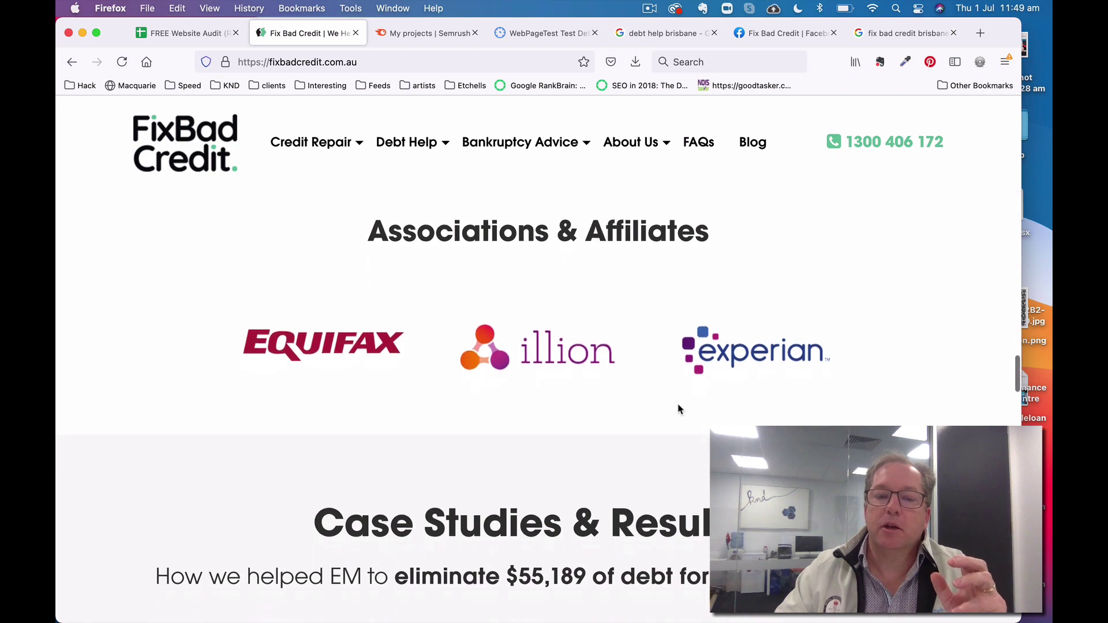
{"action": "scroll", "coordinate": [679, 409], "scroll_direction": "down", "scroll_amount": 5}
{"action": "scroll", "coordinate": [678, 410], "scroll_direction": "down", "scroll_amount": 3}
{"action": "scroll", "coordinate": [678, 410], "scroll_direction": "down", "scroll_amount": 3}
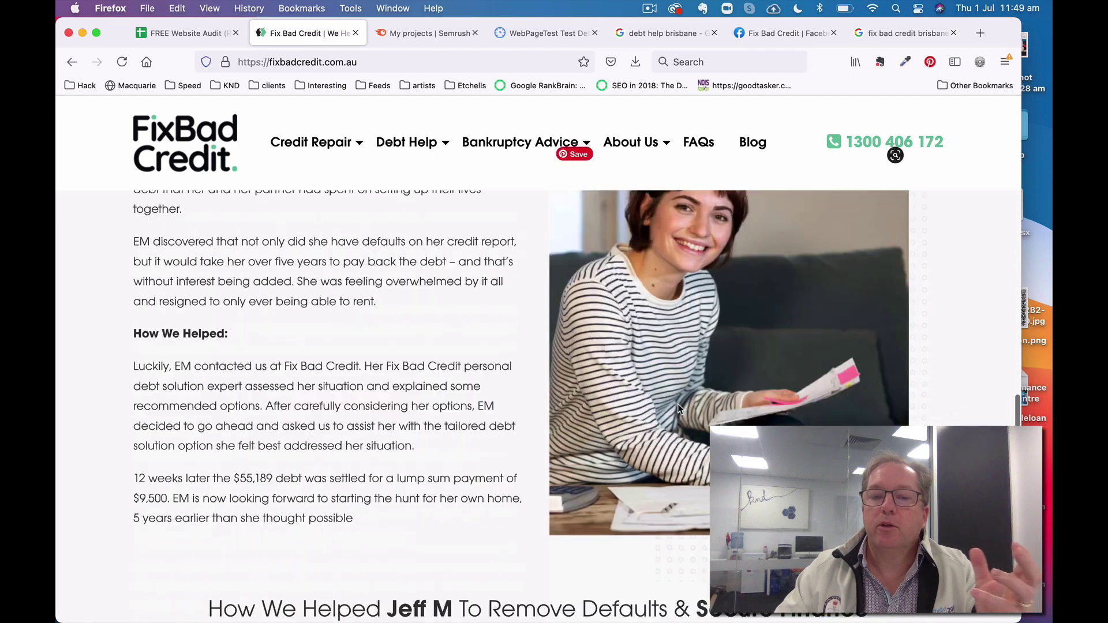
{"action": "scroll", "coordinate": [679, 410], "scroll_direction": "down", "scroll_amount": 4}
{"action": "scroll", "coordinate": [679, 409], "scroll_direction": "down", "scroll_amount": 2}
{"action": "scroll", "coordinate": [678, 410], "scroll_direction": "down", "scroll_amount": 3}
{"action": "scroll", "coordinate": [679, 410], "scroll_direction": "down", "scroll_amount": 3}
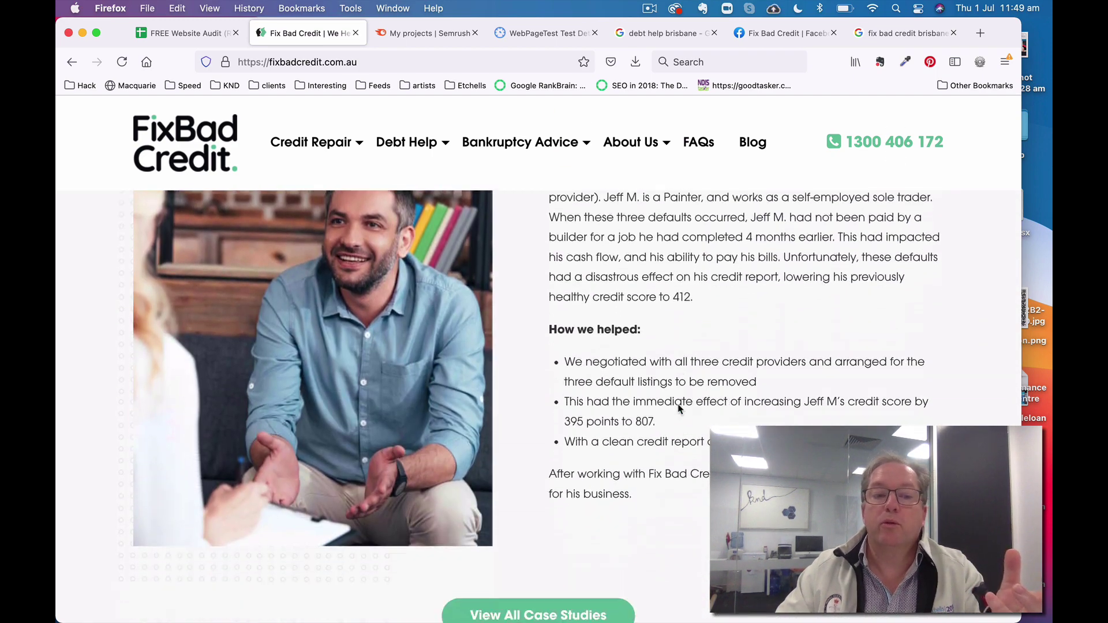
{"action": "scroll", "coordinate": [678, 409], "scroll_direction": "down", "scroll_amount": 4}
{"action": "scroll", "coordinate": [678, 409], "scroll_direction": "down", "scroll_amount": 3}
{"action": "scroll", "coordinate": [679, 409], "scroll_direction": "down", "scroll_amount": 3}
{"action": "scroll", "coordinate": [679, 409], "scroll_direction": "down", "scroll_amount": 3}
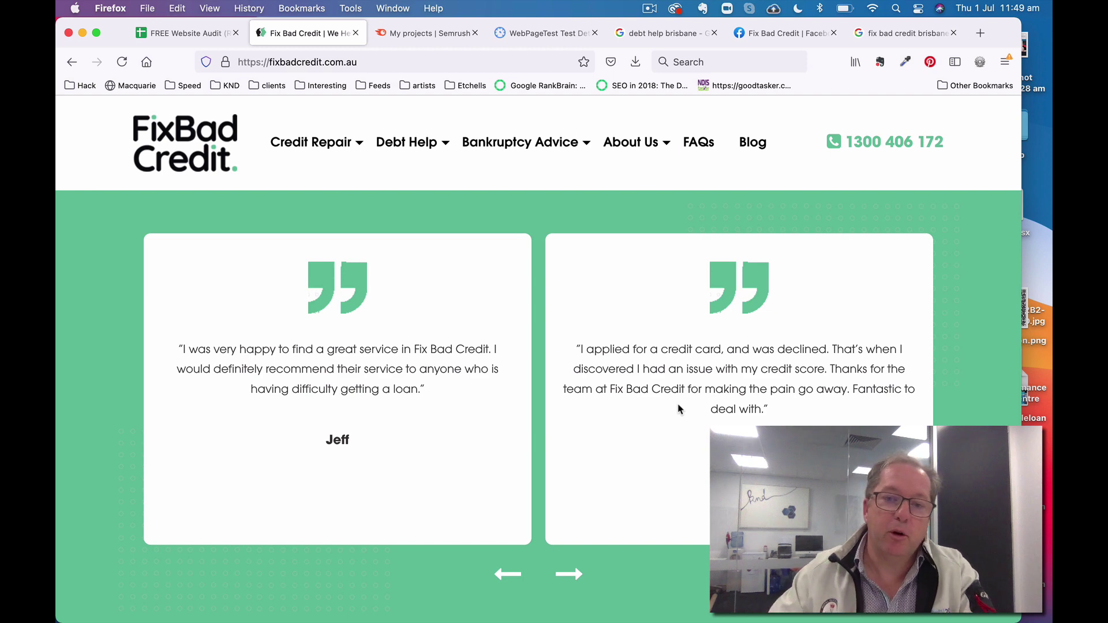
{"action": "scroll", "coordinate": [680, 409], "scroll_direction": "down", "scroll_amount": 5}
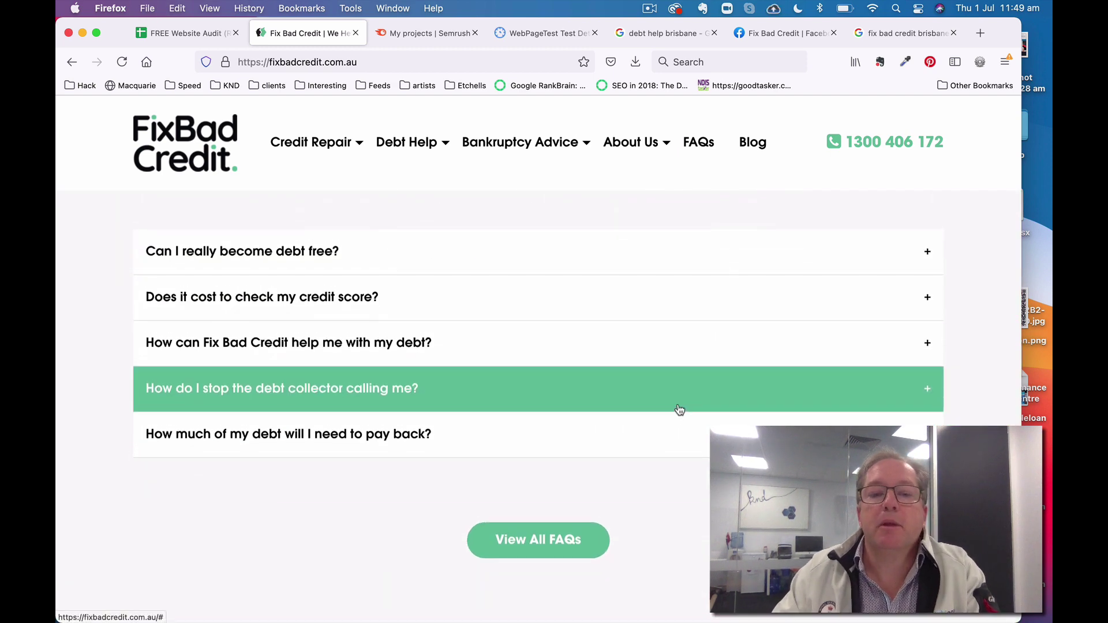
{"action": "scroll", "coordinate": [679, 409], "scroll_direction": "down", "scroll_amount": 5}
{"action": "scroll", "coordinate": [679, 409], "scroll_direction": "down", "scroll_amount": 5}
{"action": "scroll", "coordinate": [679, 409], "scroll_direction": "down", "scroll_amount": 3}
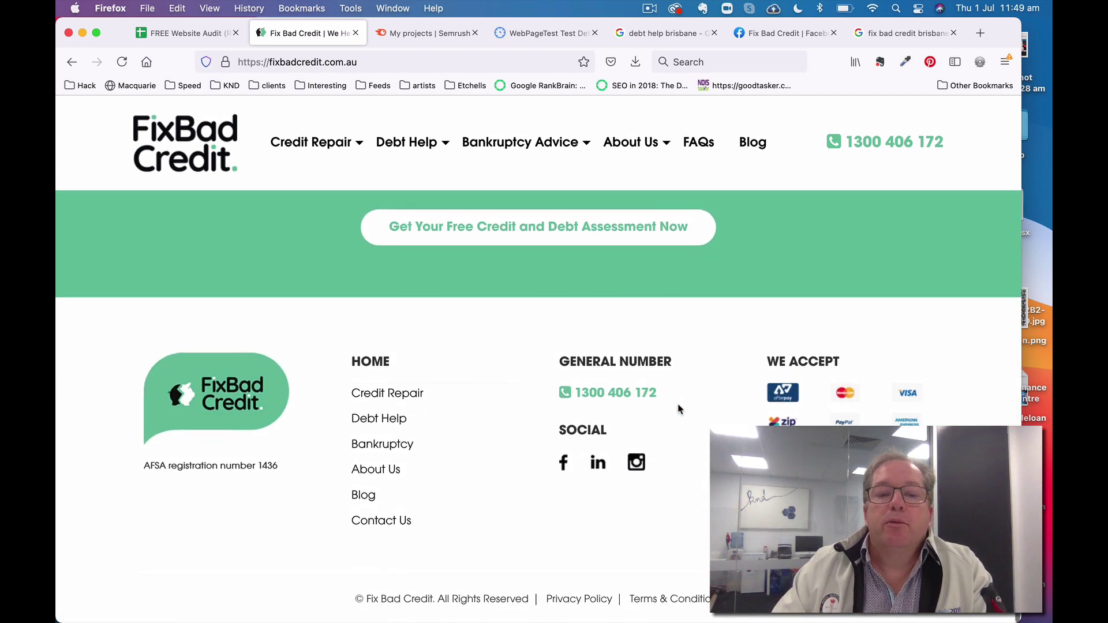
{"action": "scroll", "coordinate": [679, 409], "scroll_direction": "up", "scroll_amount": 4}
{"action": "scroll", "coordinate": [680, 409], "scroll_direction": "up", "scroll_amount": 5}
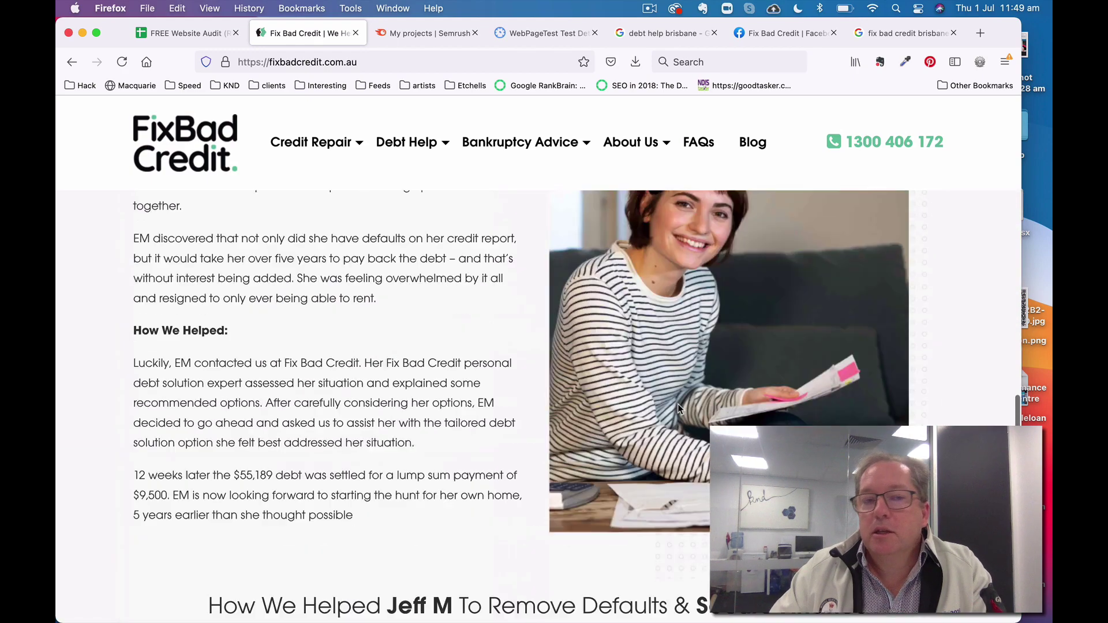
{"action": "scroll", "coordinate": [679, 408], "scroll_direction": "up", "scroll_amount": 5}
{"action": "scroll", "coordinate": [680, 409], "scroll_direction": "up", "scroll_amount": 5}
{"action": "scroll", "coordinate": [650, 401], "scroll_direction": "up", "scroll_amount": 5}
{"action": "scroll", "coordinate": [650, 400], "scroll_direction": "down", "scroll_amount": 1}
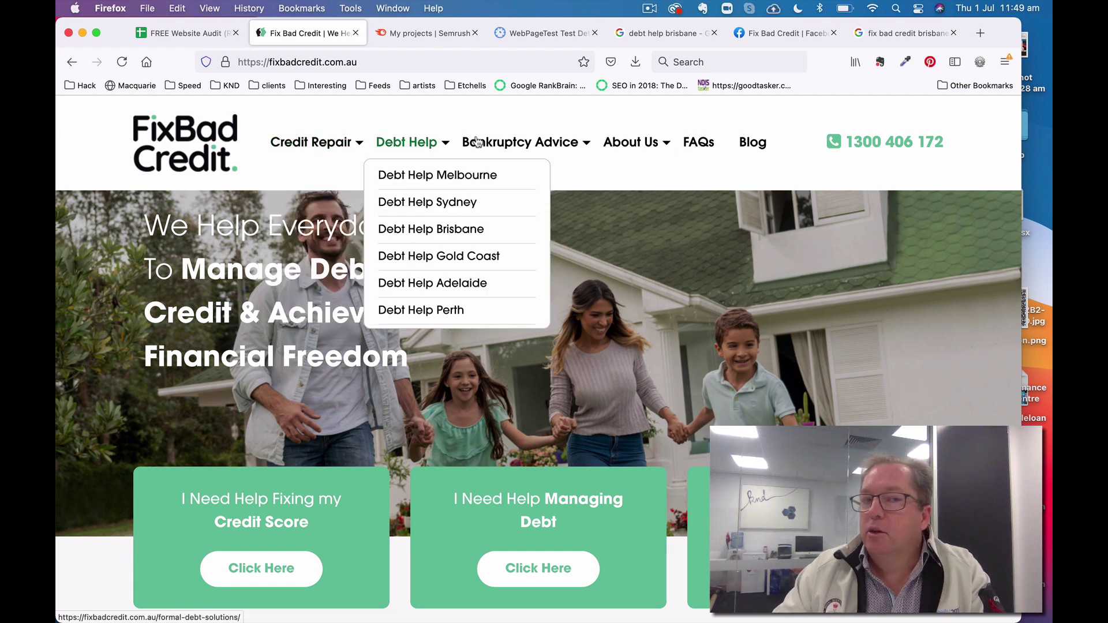
{"action": "mouse_move", "coordinate": [311, 143]}
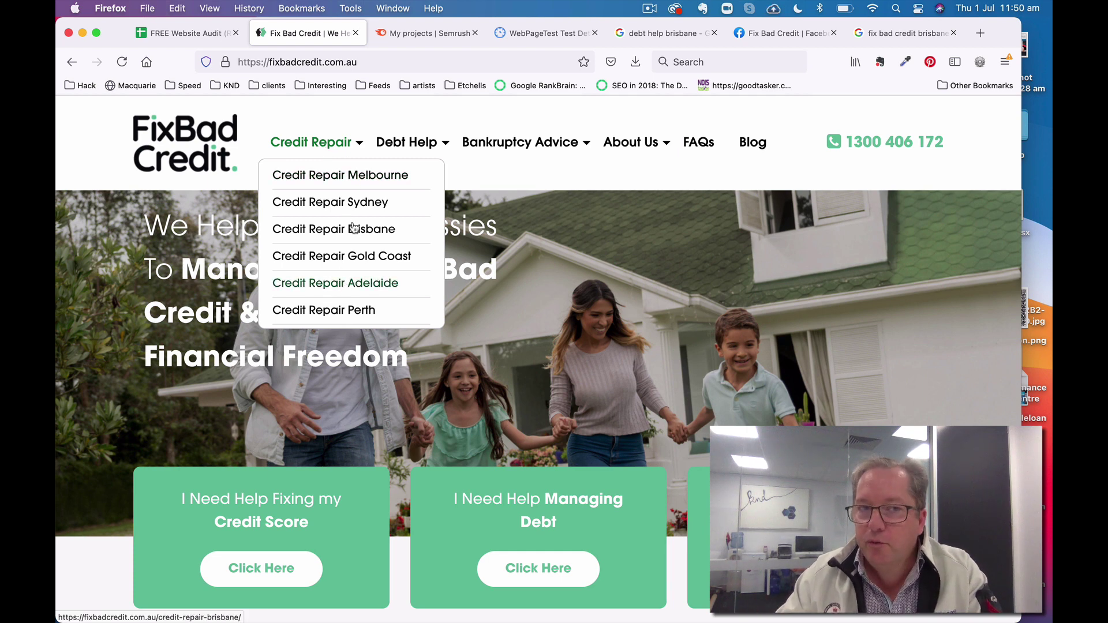
{"action": "mouse_move", "coordinate": [407, 142]}
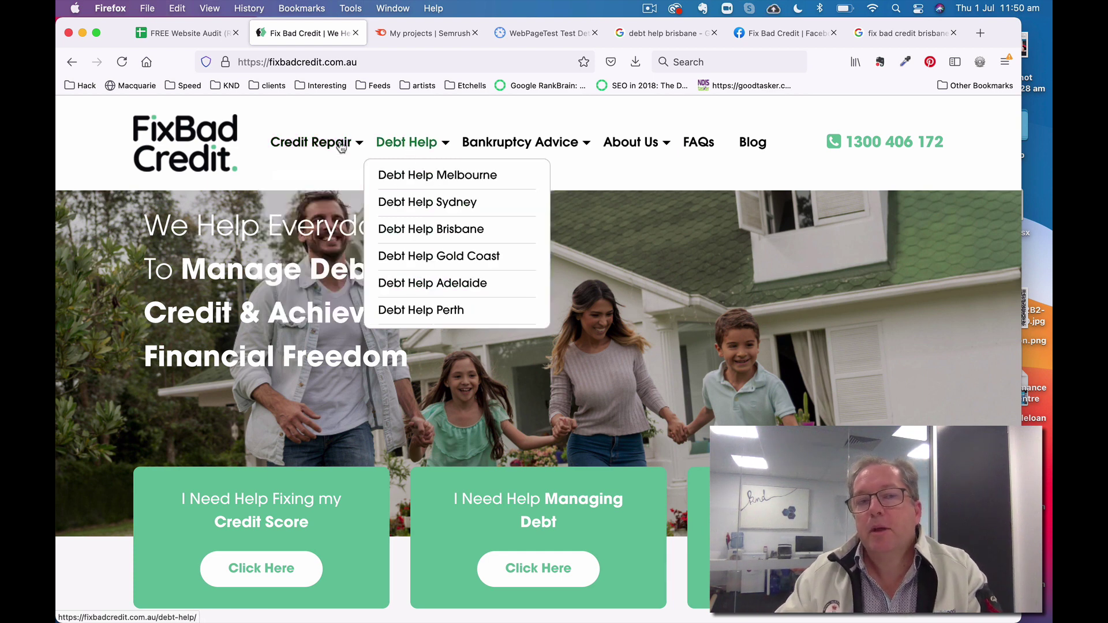
Open the Credit Repair page and highlight its fix-my-credit URL slug and heading
{"action": "left_click", "coordinate": [317, 142]}
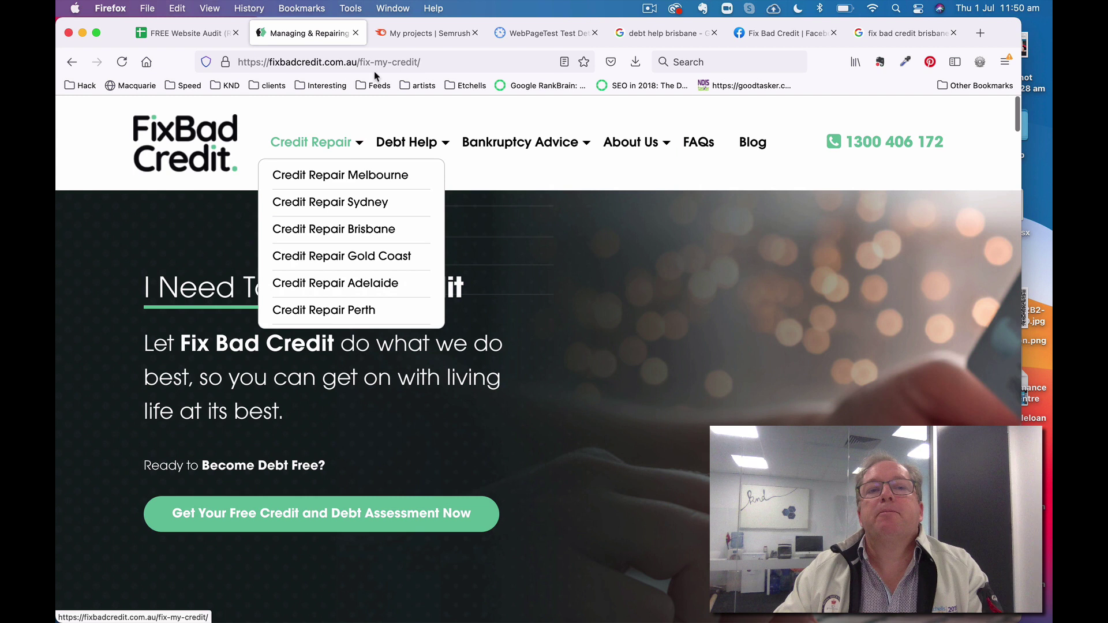
{"action": "left_click_drag", "start_coordinate": [358, 62], "coordinate": [373, 62]}
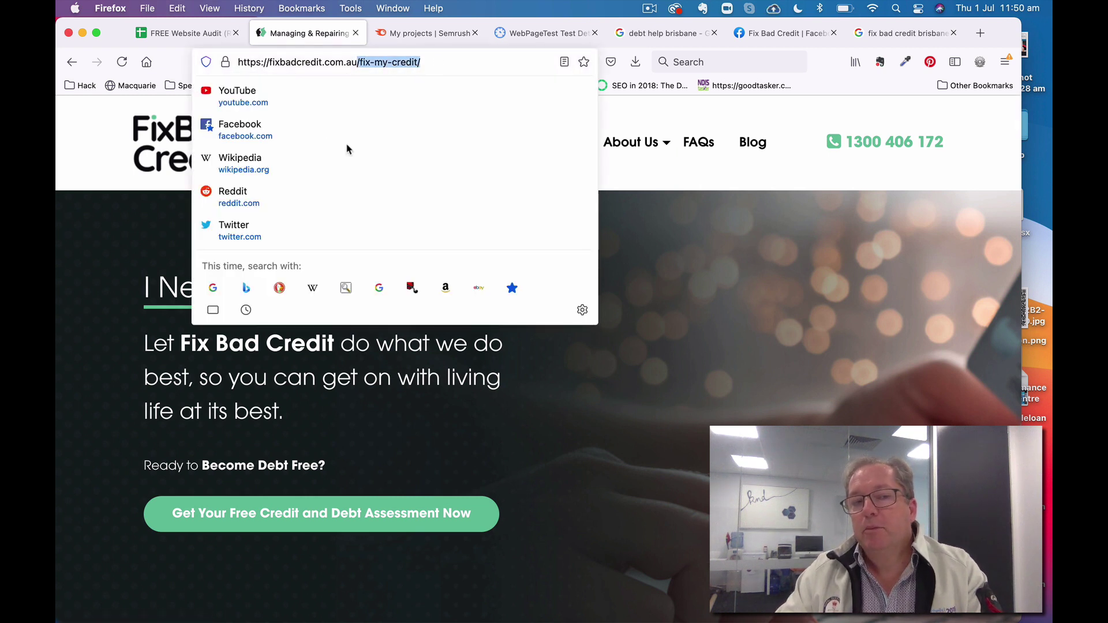
{"action": "left_click", "coordinate": [150, 419]}
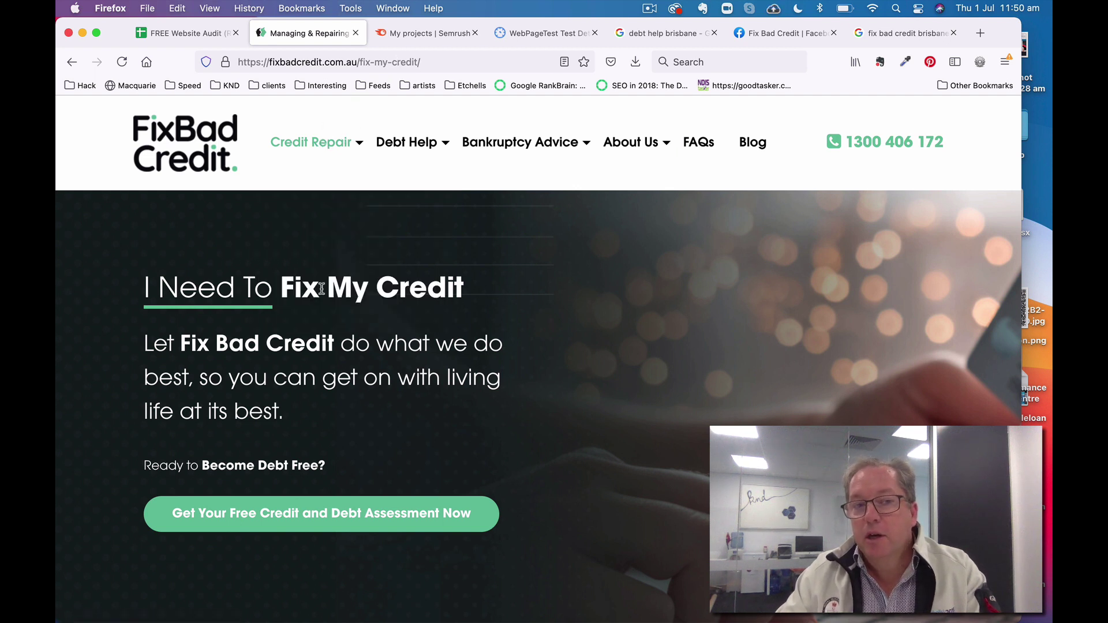
{"action": "left_click_drag", "start_coordinate": [283, 288], "coordinate": [438, 291]}
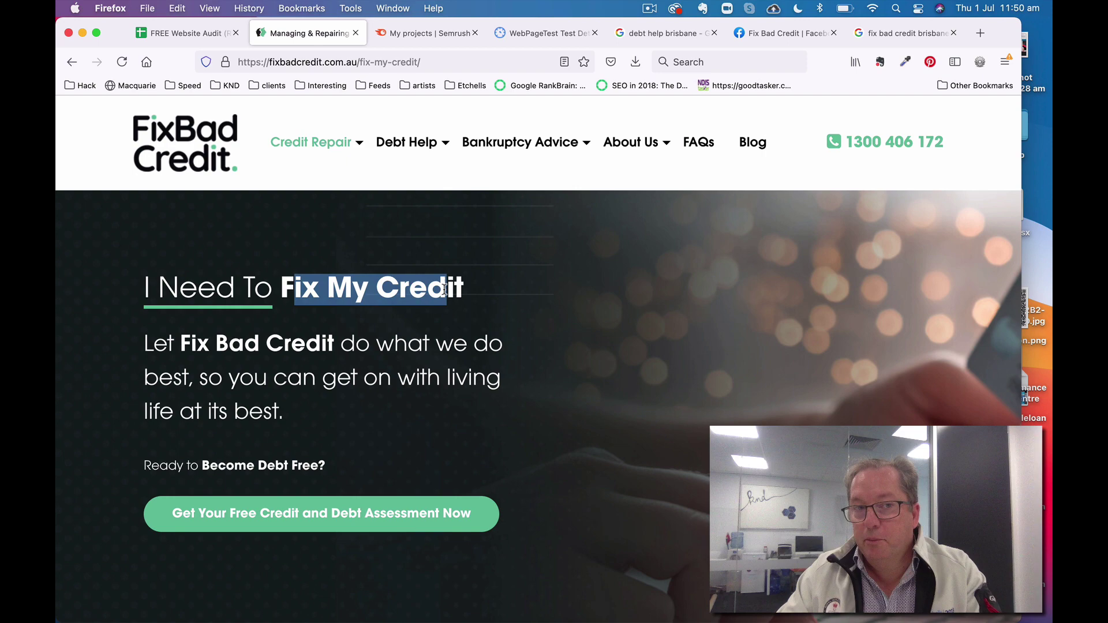
{"action": "scroll", "coordinate": [265, 353], "scroll_direction": "down", "scroll_amount": 5}
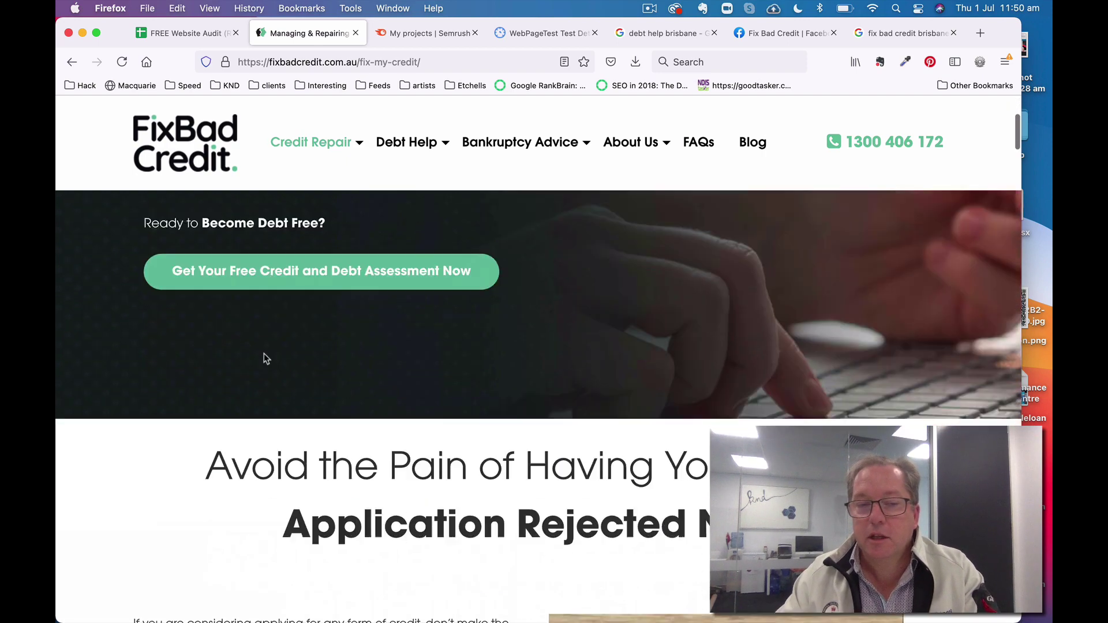
{"action": "scroll", "coordinate": [264, 354], "scroll_direction": "down", "scroll_amount": 3}
{"action": "scroll", "coordinate": [265, 357], "scroll_direction": "down", "scroll_amount": 3}
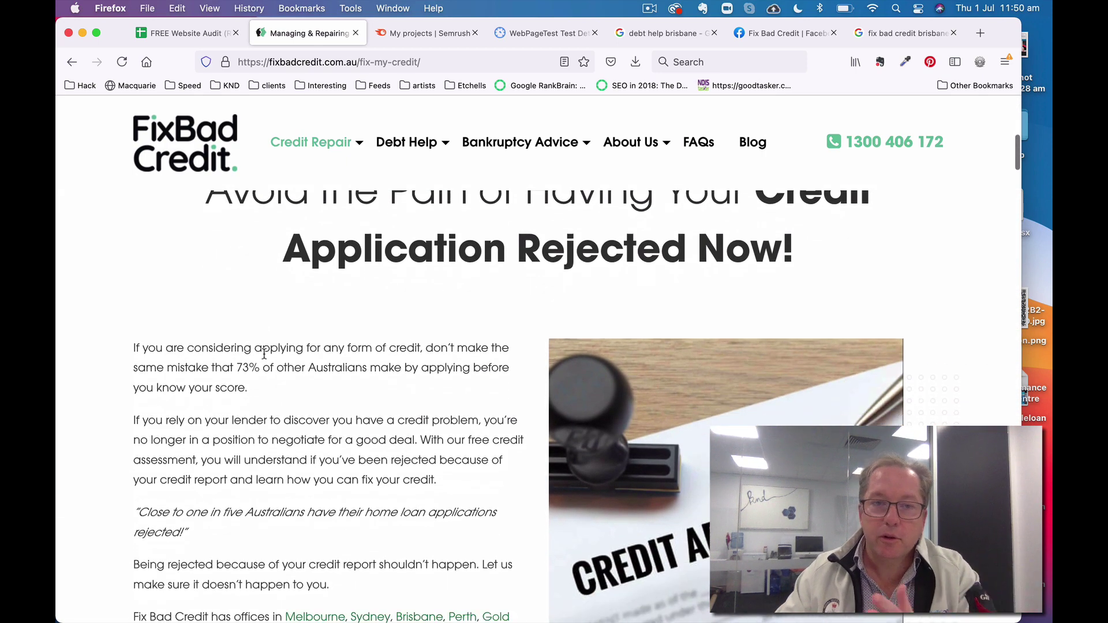
{"action": "scroll", "coordinate": [265, 357], "scroll_direction": "down", "scroll_amount": 3}
{"action": "scroll", "coordinate": [264, 357], "scroll_direction": "down", "scroll_amount": 5}
{"action": "scroll", "coordinate": [264, 357], "scroll_direction": "down", "scroll_amount": 4}
{"action": "scroll", "coordinate": [265, 353], "scroll_direction": "up", "scroll_amount": 6}
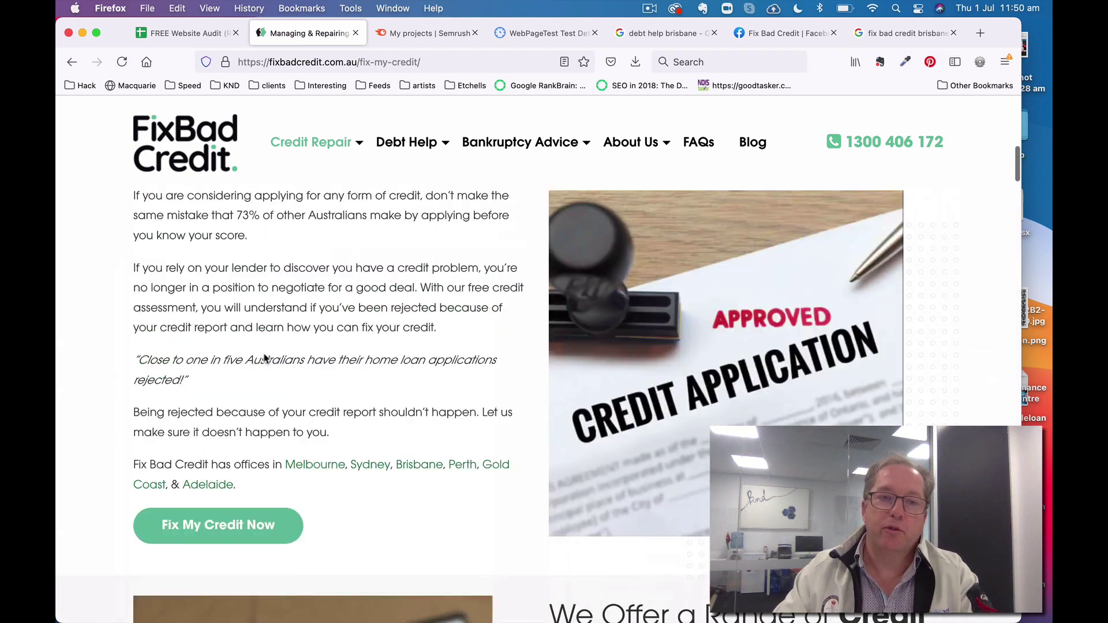
{"action": "scroll", "coordinate": [265, 353], "scroll_direction": "up", "scroll_amount": 6}
{"action": "scroll", "coordinate": [264, 353], "scroll_direction": "up", "scroll_amount": 2}
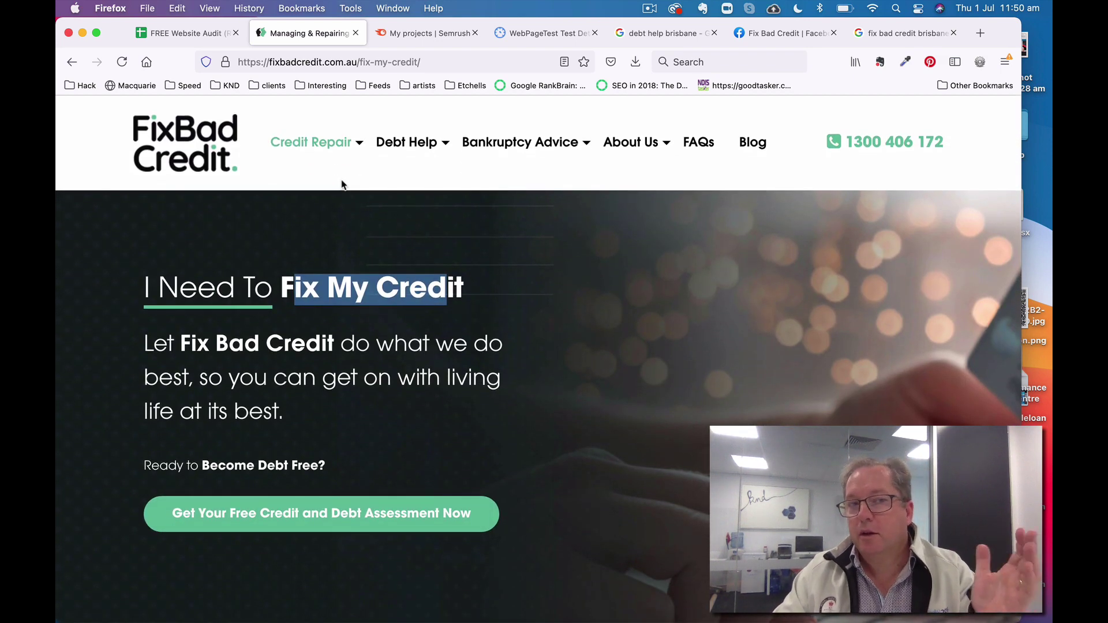
{"action": "mouse_move", "coordinate": [408, 143]}
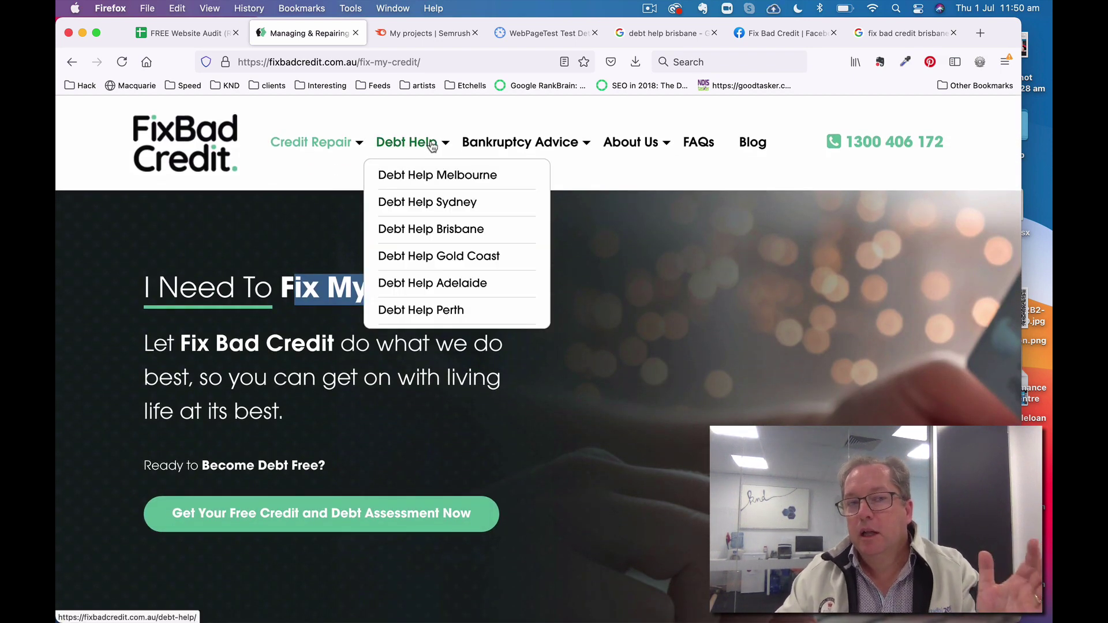
Open the Debt Help page and highlight its heading and the intro's 'Bad Credit' words
{"action": "left_click", "coordinate": [432, 146]}
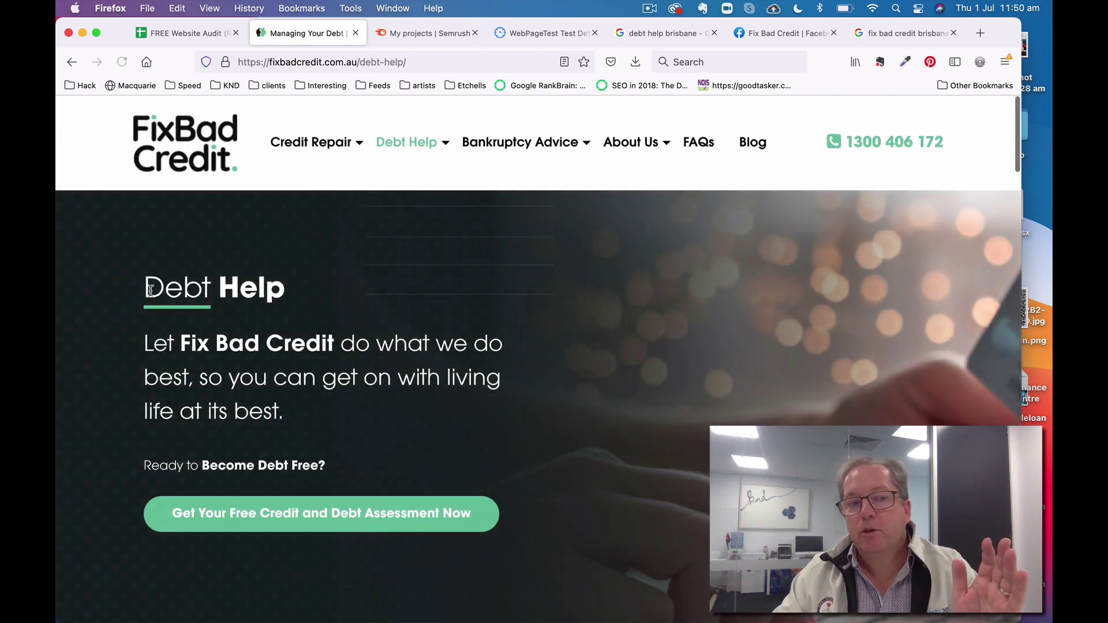
{"action": "left_click_drag", "start_coordinate": [145, 289], "coordinate": [301, 295]}
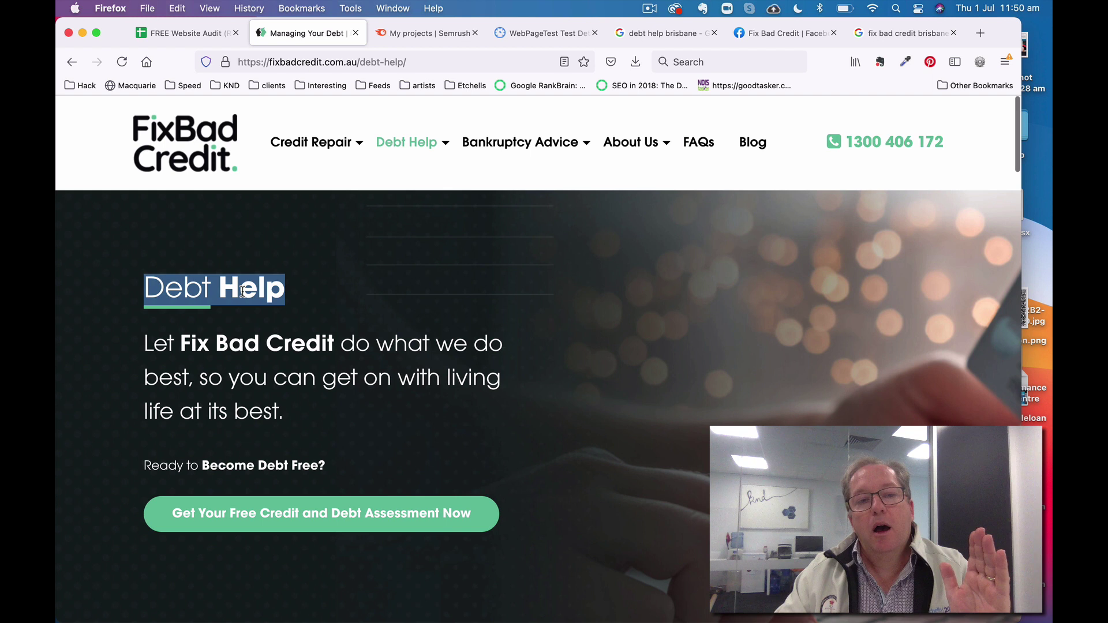
{"action": "left_click_drag", "start_coordinate": [144, 343], "coordinate": [310, 342]}
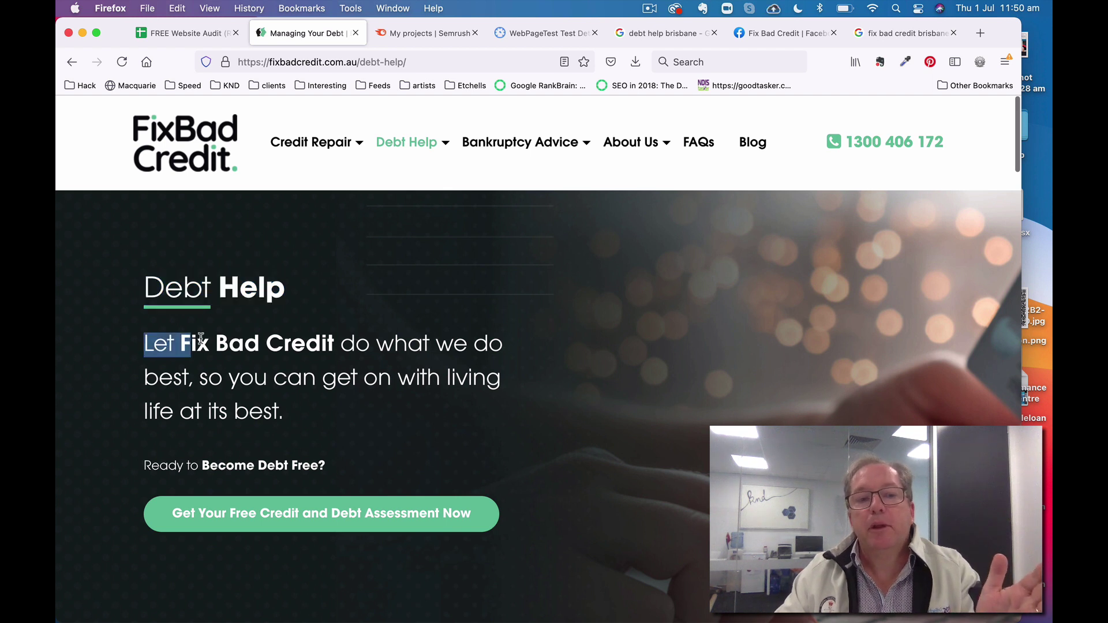
{"action": "left_click", "coordinate": [263, 343]}
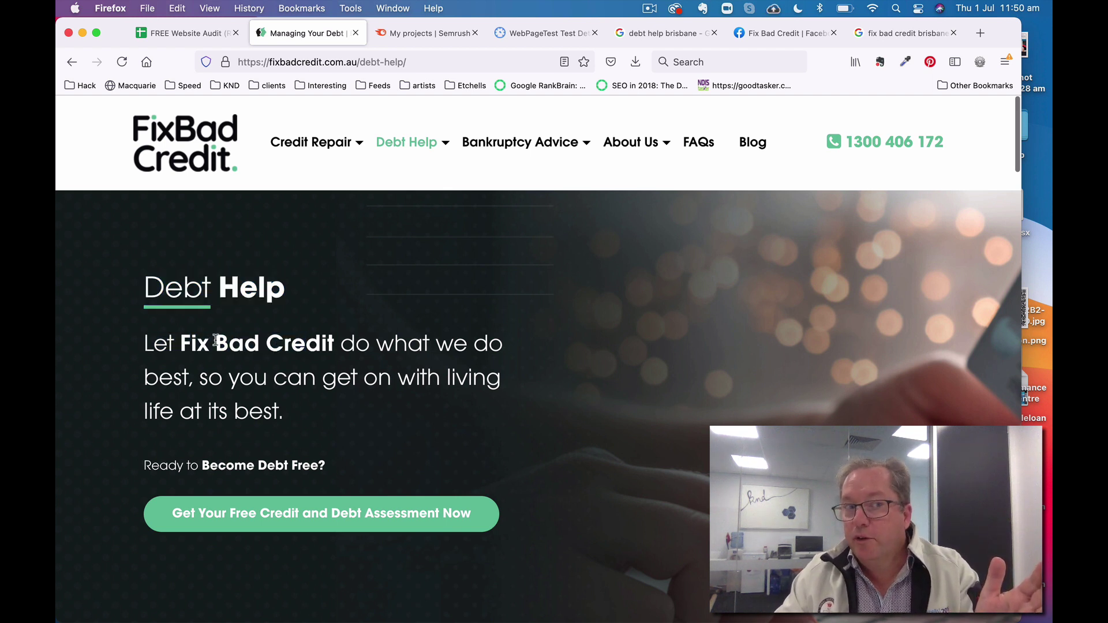
{"action": "left_click_drag", "start_coordinate": [215, 342], "coordinate": [301, 343]}
{"action": "left_click", "coordinate": [184, 341]}
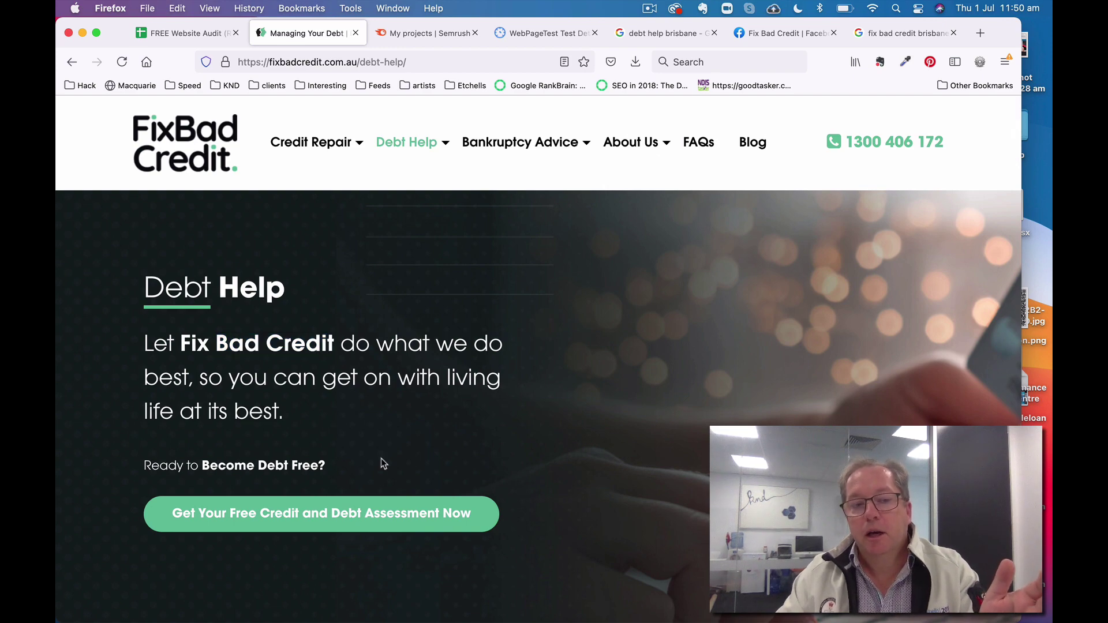
{"action": "scroll", "coordinate": [421, 496], "scroll_direction": "down", "scroll_amount": 5}
{"action": "scroll", "coordinate": [421, 496], "scroll_direction": "down", "scroll_amount": 8}
{"action": "scroll", "coordinate": [420, 495], "scroll_direction": "up", "scroll_amount": 8}
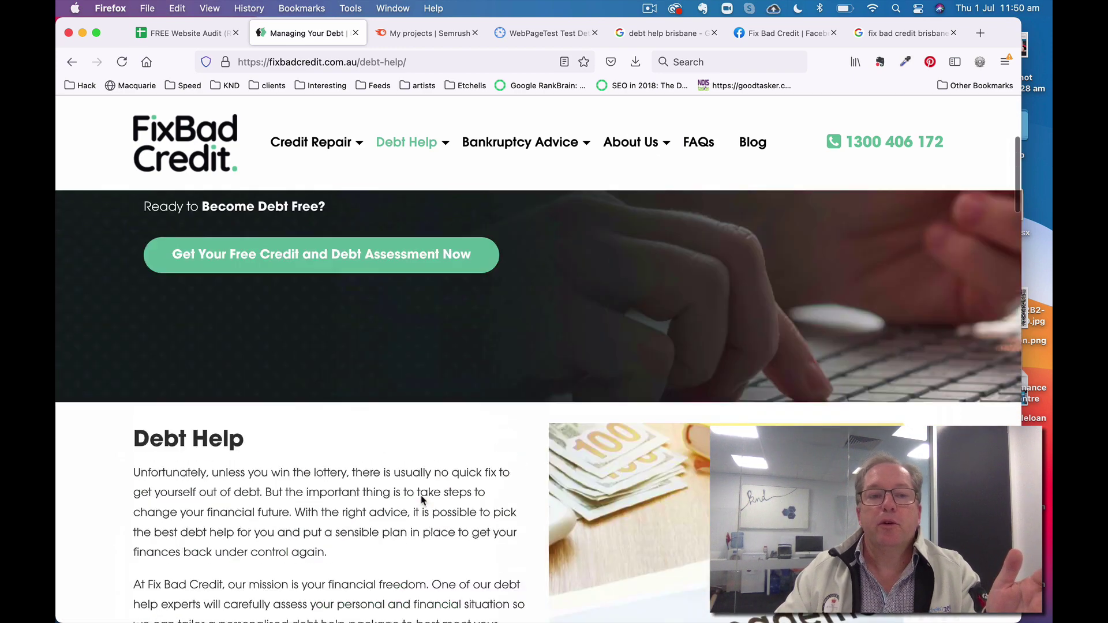
{"action": "scroll", "coordinate": [421, 496], "scroll_direction": "up", "scroll_amount": 3}
{"action": "scroll", "coordinate": [421, 495], "scroll_direction": "up", "scroll_amount": 4}
{"action": "scroll", "coordinate": [421, 495], "scroll_direction": "up", "scroll_amount": 1}
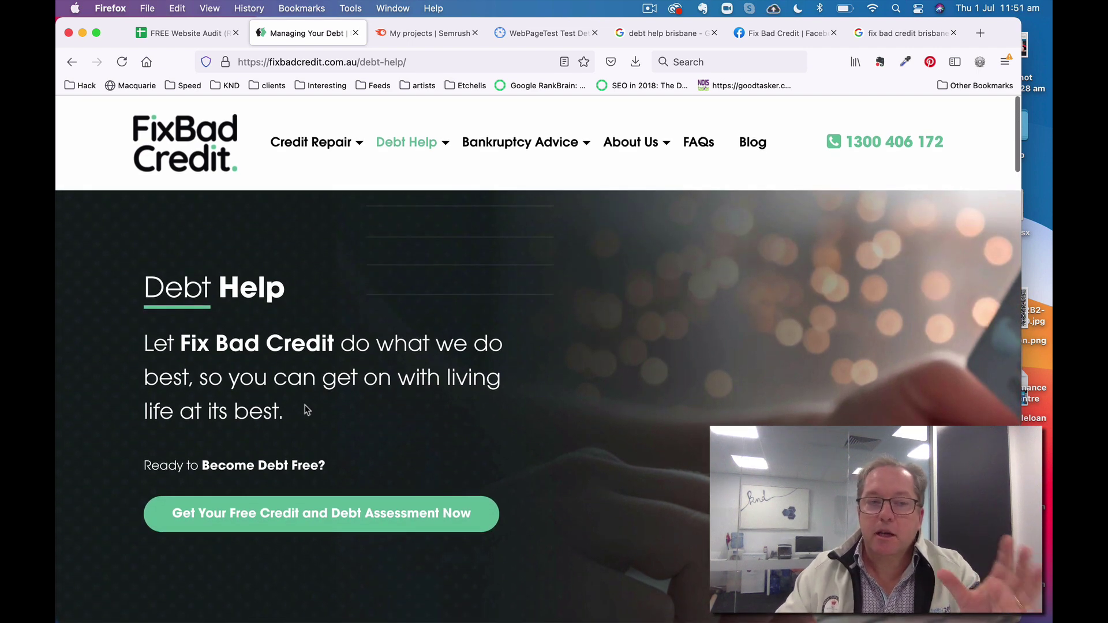
{"action": "scroll", "coordinate": [281, 481], "scroll_direction": "down", "scroll_amount": 4}
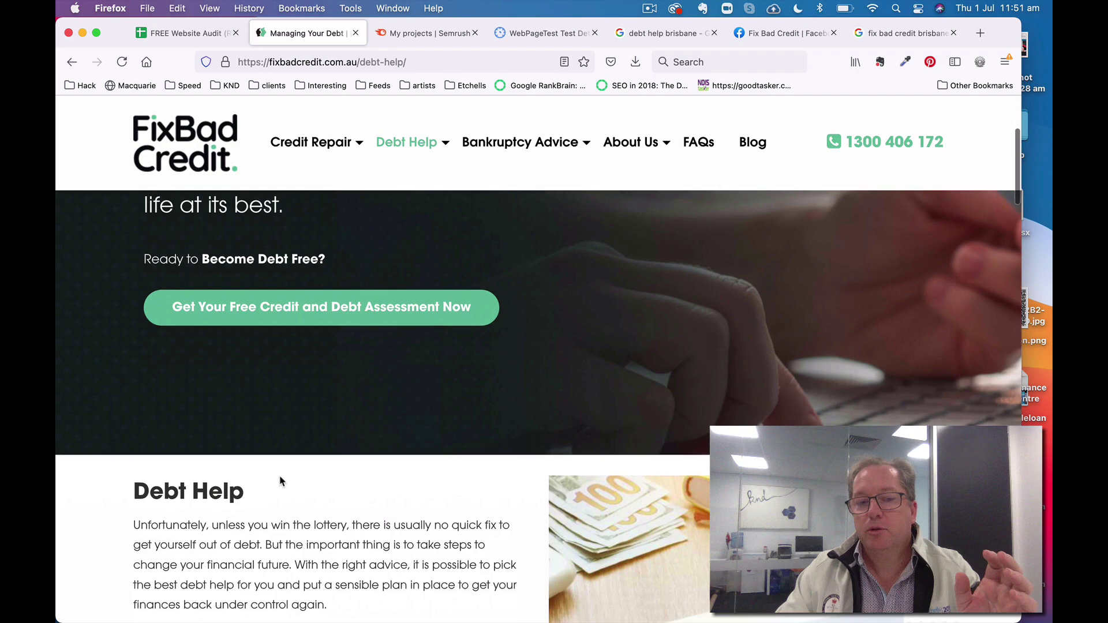
{"action": "scroll", "coordinate": [281, 482], "scroll_direction": "down", "scroll_amount": 4}
{"action": "scroll", "coordinate": [281, 482], "scroll_direction": "down", "scroll_amount": 4}
{"action": "scroll", "coordinate": [281, 482], "scroll_direction": "down", "scroll_amount": 3}
{"action": "scroll", "coordinate": [281, 481], "scroll_direction": "down", "scroll_amount": 2}
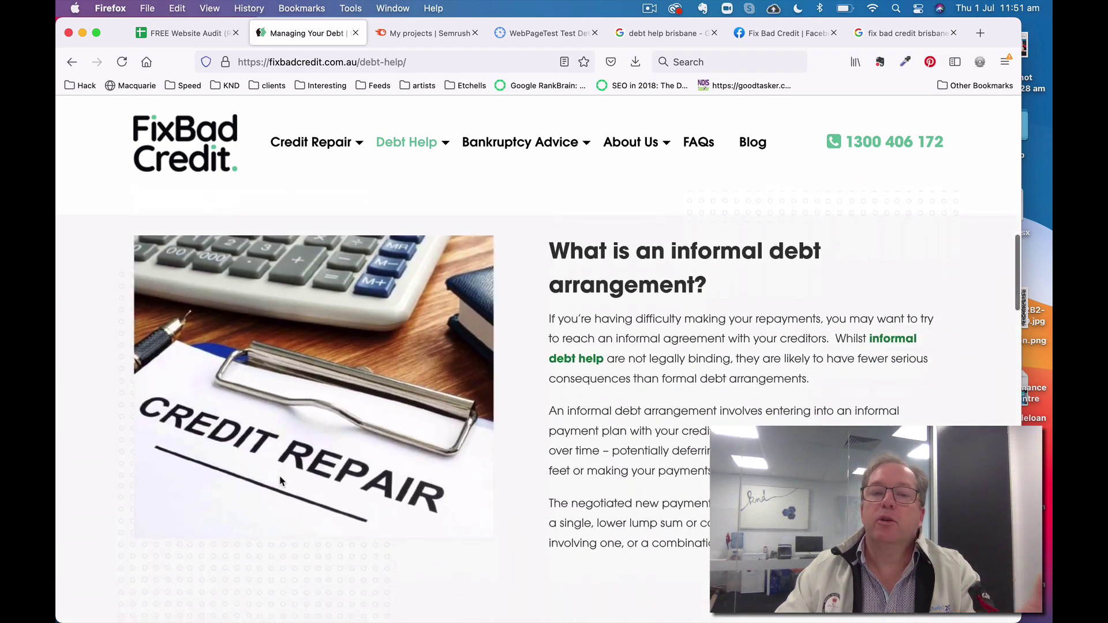
{"action": "scroll", "coordinate": [281, 481], "scroll_direction": "down", "scroll_amount": 1}
{"action": "scroll", "coordinate": [282, 481], "scroll_direction": "up", "scroll_amount": 4}
{"action": "scroll", "coordinate": [281, 482], "scroll_direction": "up", "scroll_amount": 5}
{"action": "scroll", "coordinate": [282, 482], "scroll_direction": "up", "scroll_amount": 5}
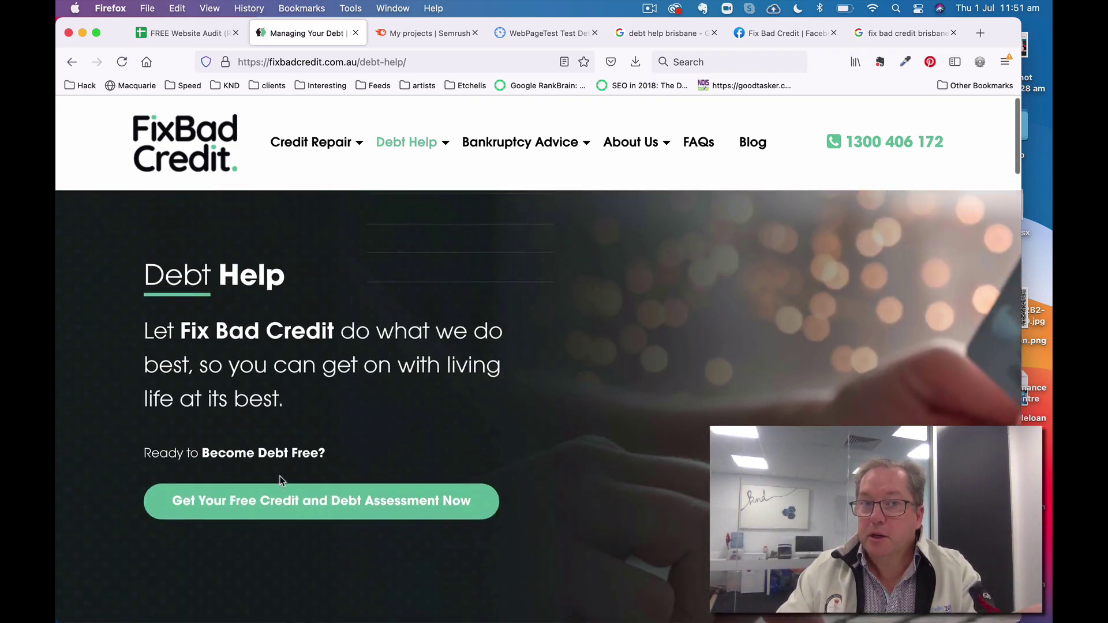
{"action": "scroll", "coordinate": [282, 482], "scroll_direction": "up", "scroll_amount": 2}
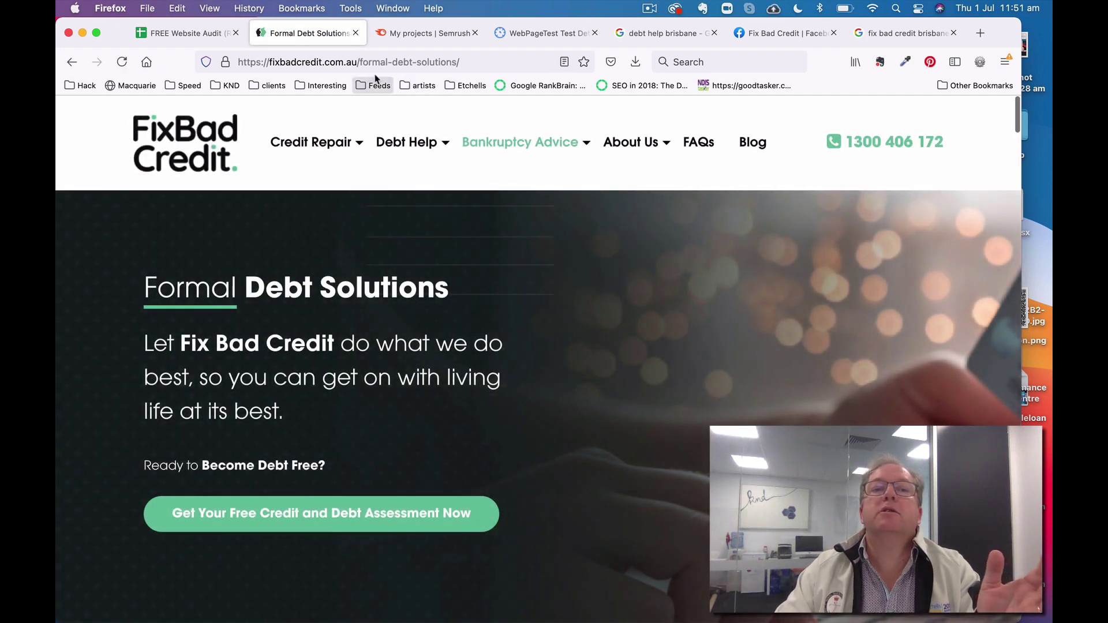
Highlight the formal-debt-solutions URL slug and heading, then switch to the Semrush projects tab
{"action": "left_click_drag", "start_coordinate": [357, 62], "coordinate": [473, 67]}
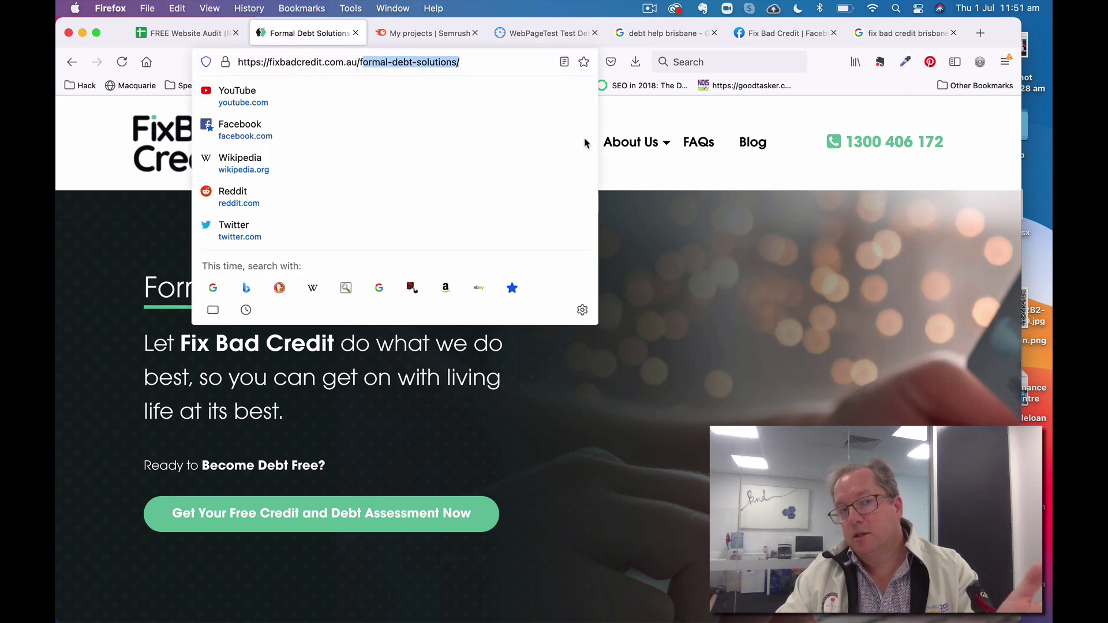
{"action": "left_click", "coordinate": [701, 263]}
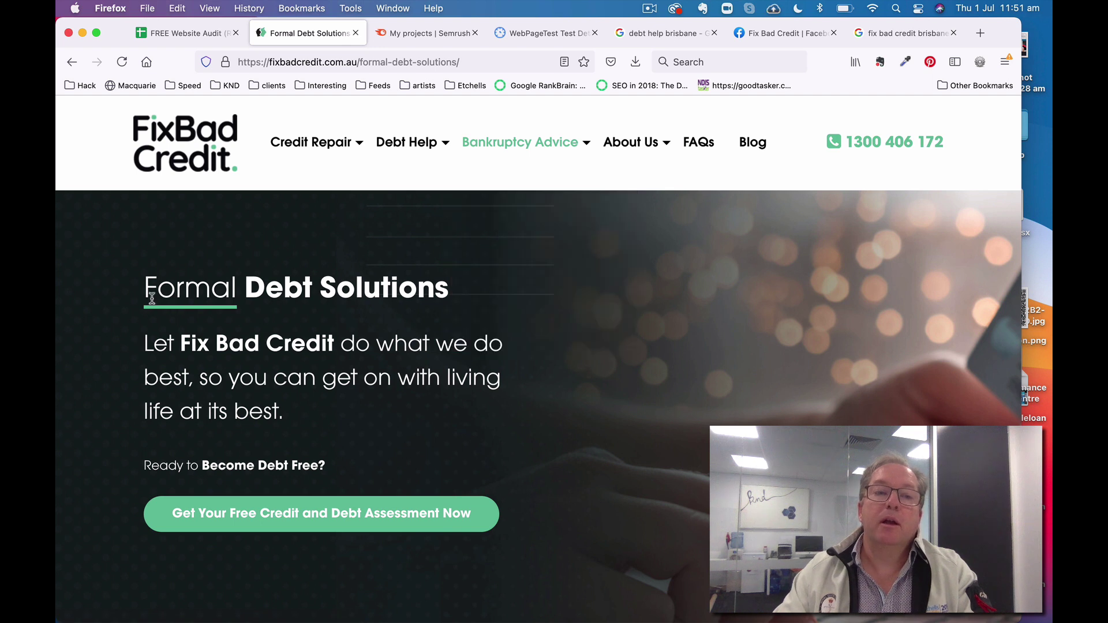
{"action": "left_click_drag", "start_coordinate": [147, 294], "coordinate": [468, 296]}
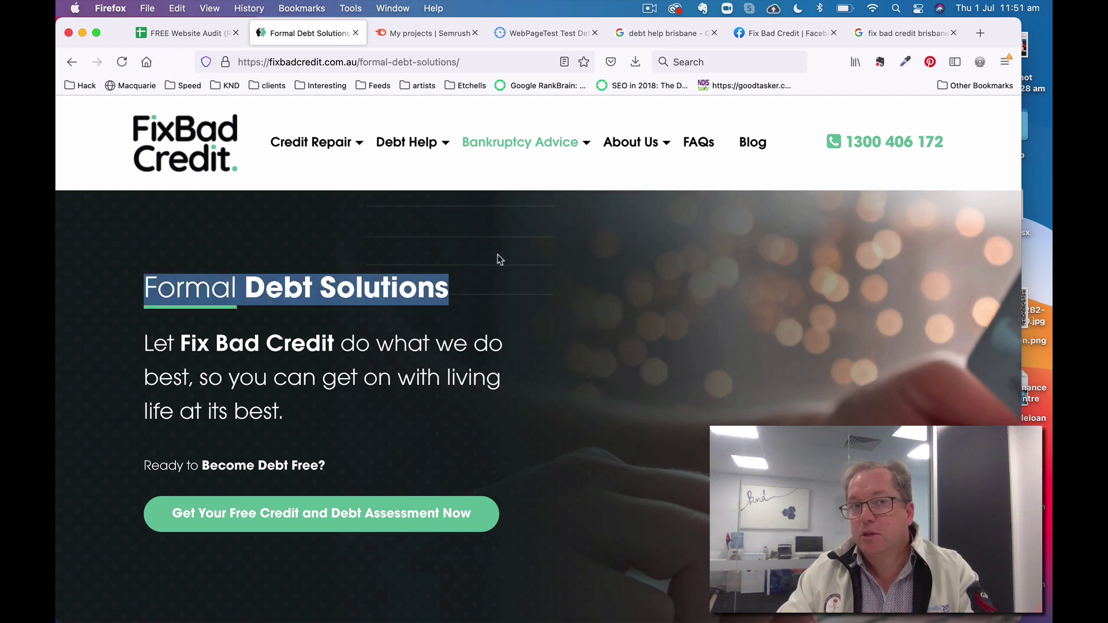
{"action": "mouse_move", "coordinate": [519, 143]}
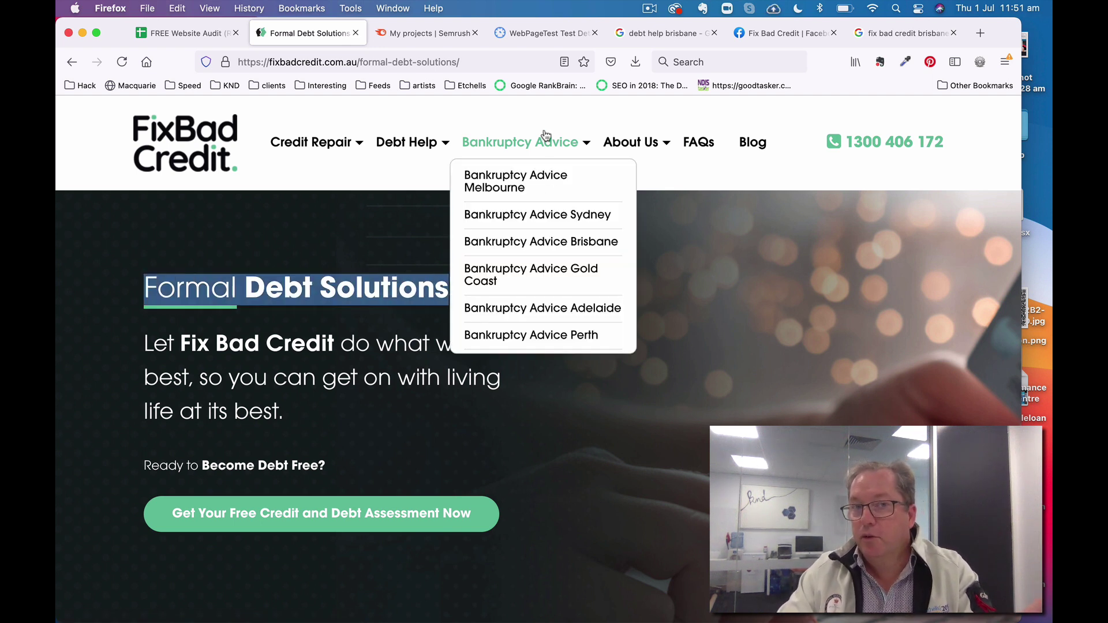
{"action": "left_click", "coordinate": [349, 301]}
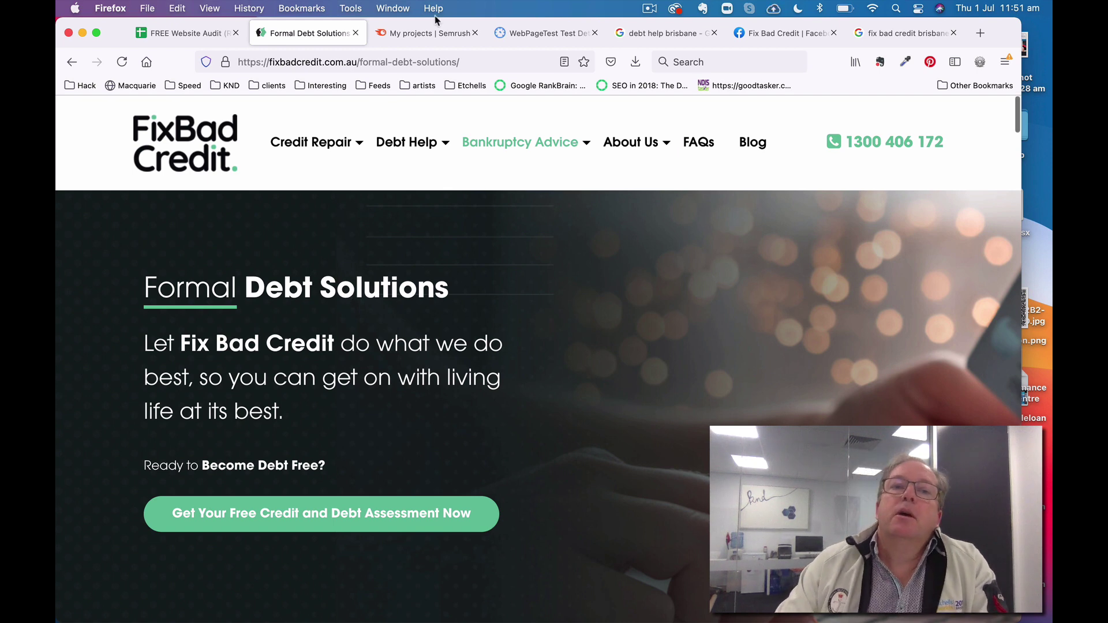
{"action": "left_click", "coordinate": [428, 34]}
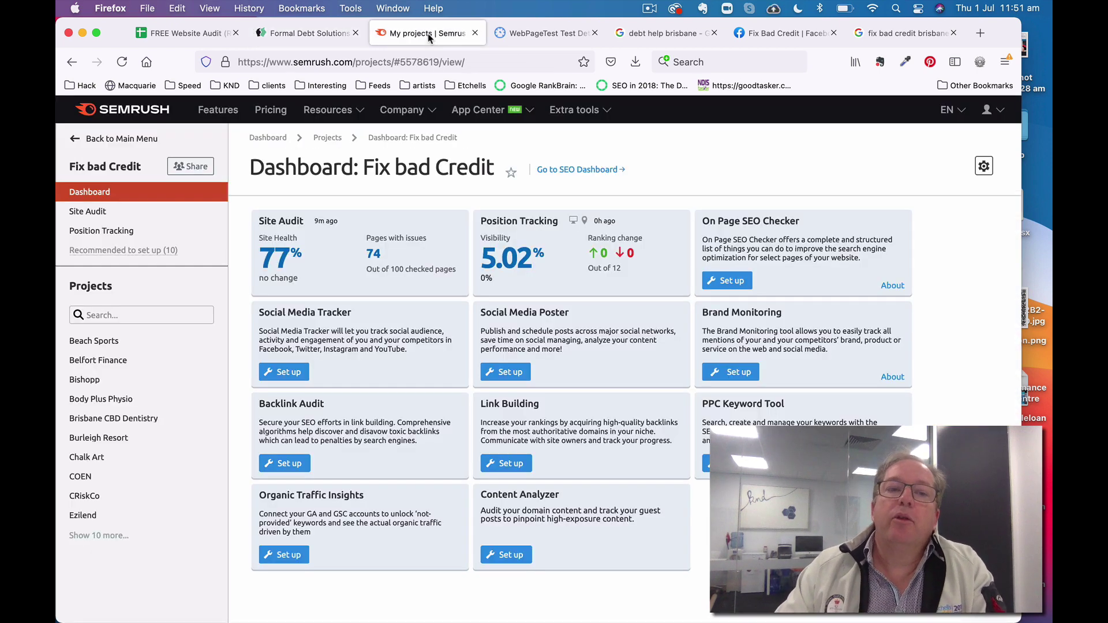
View Position Tracking visibility and the Rankings Overview of 12 tracked keywords, widening the window
{"action": "left_click", "coordinate": [516, 270]}
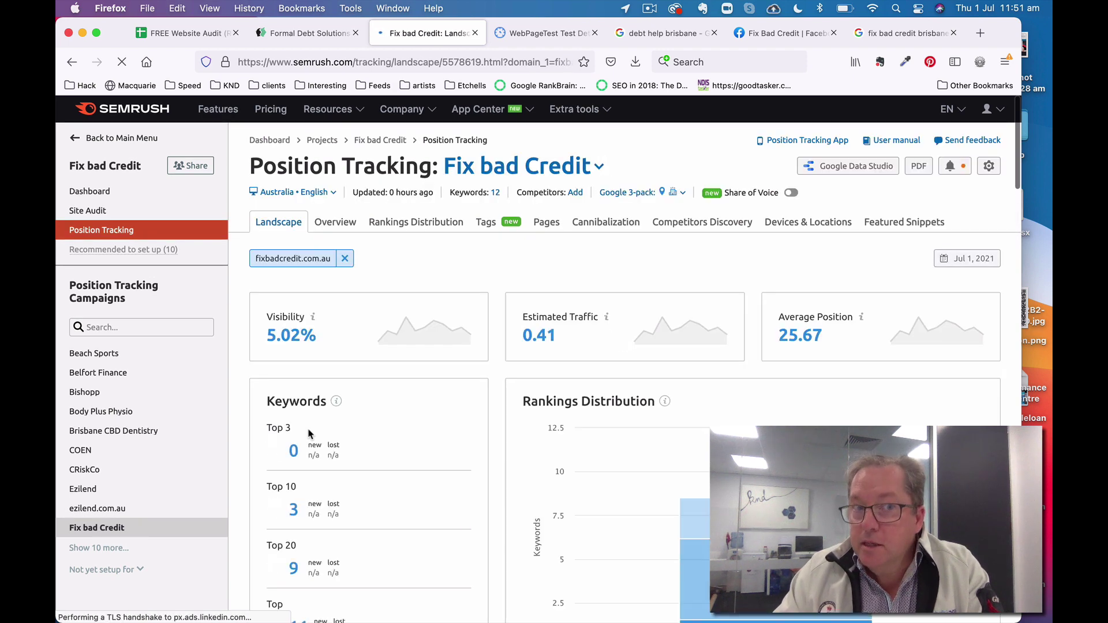
{"action": "scroll", "coordinate": [309, 435], "scroll_direction": "down", "scroll_amount": 5}
{"action": "scroll", "coordinate": [309, 435], "scroll_direction": "down", "scroll_amount": 5}
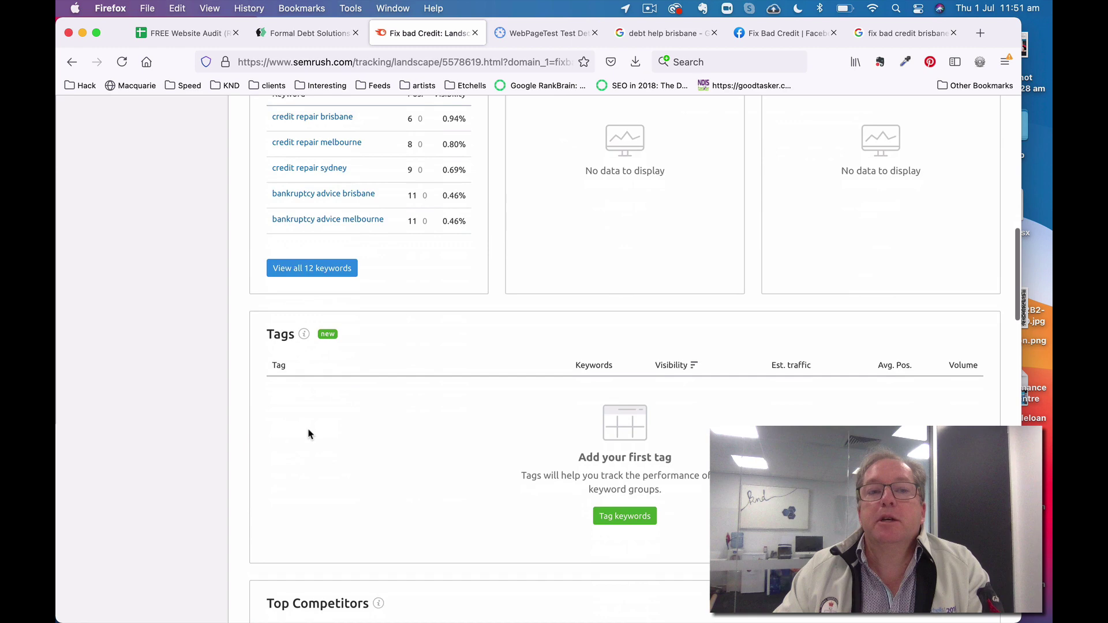
{"action": "scroll", "coordinate": [309, 434], "scroll_direction": "down", "scroll_amount": 2}
{"action": "scroll", "coordinate": [309, 434], "scroll_direction": "up", "scroll_amount": 5}
{"action": "scroll", "coordinate": [308, 435], "scroll_direction": "up", "scroll_amount": 8}
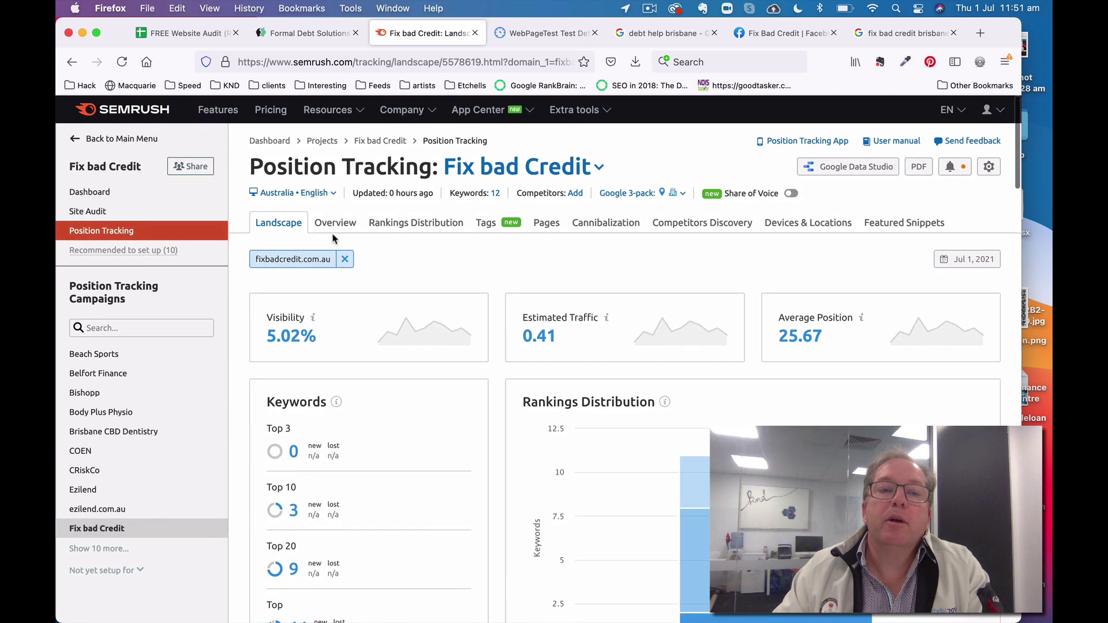
{"action": "left_click", "coordinate": [335, 224]}
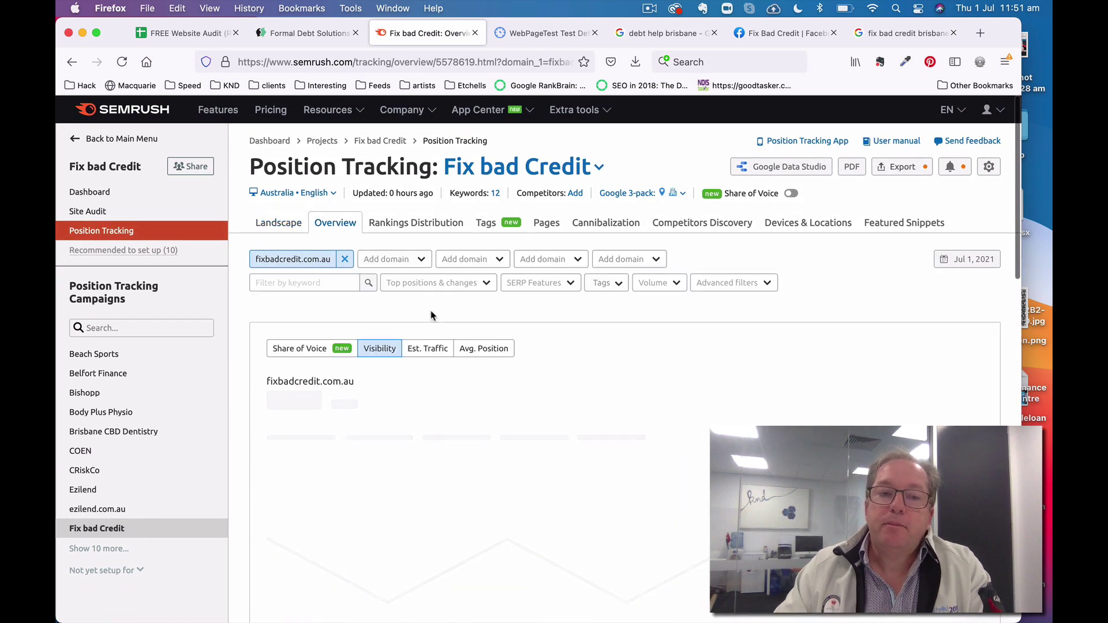
{"action": "scroll", "coordinate": [234, 415], "scroll_direction": "down", "scroll_amount": 3}
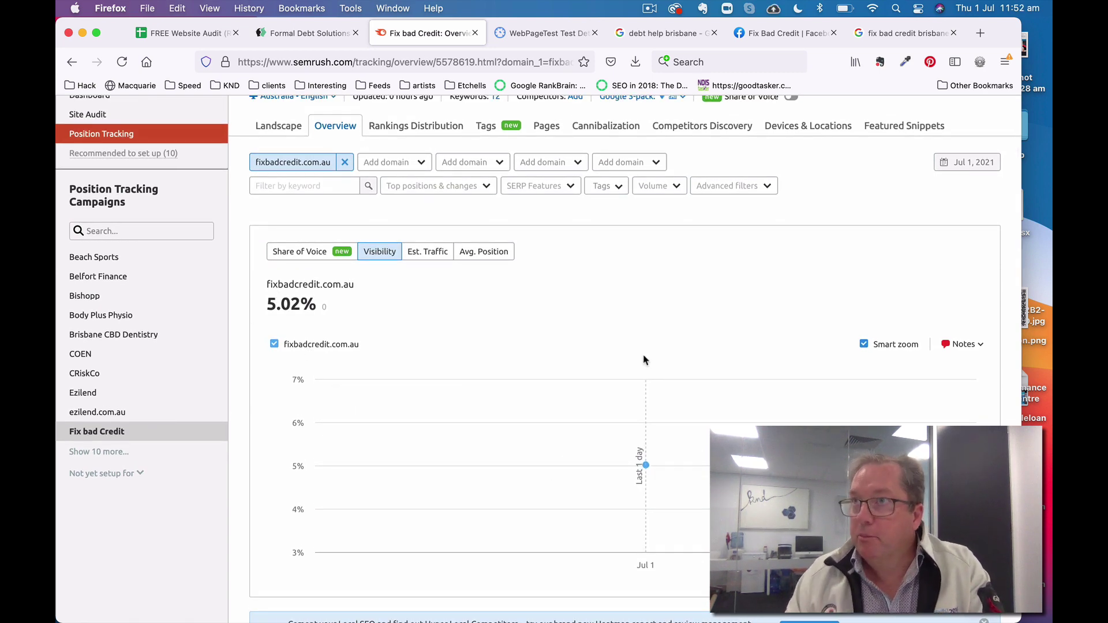
{"action": "scroll", "coordinate": [644, 360], "scroll_direction": "down", "scroll_amount": 3}
{"action": "scroll", "coordinate": [644, 361], "scroll_direction": "down", "scroll_amount": 5}
{"action": "scroll", "coordinate": [645, 360], "scroll_direction": "down", "scroll_amount": 5}
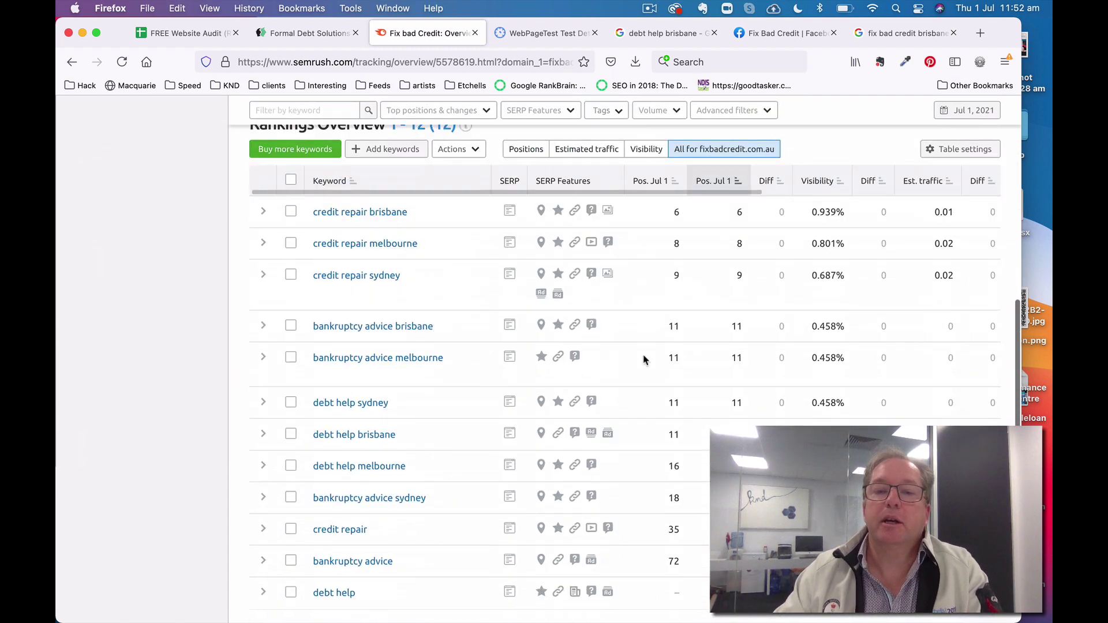
{"action": "scroll", "coordinate": [644, 360], "scroll_direction": "down", "scroll_amount": 1}
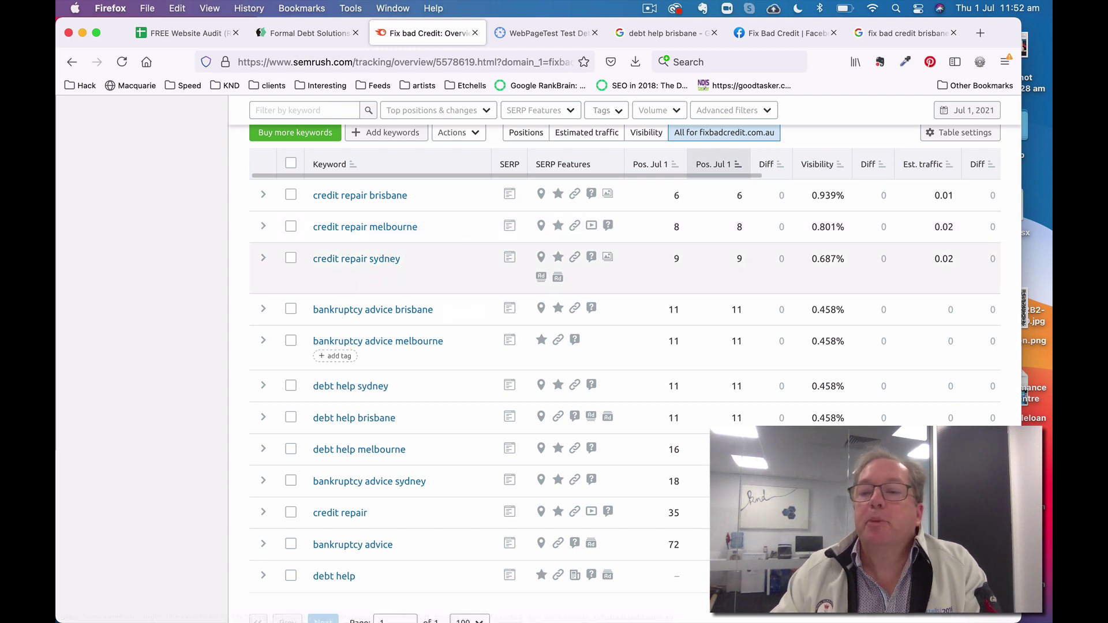
{"action": "left_click_drag", "start_coordinate": [1022, 346], "coordinate": [1047, 347]}
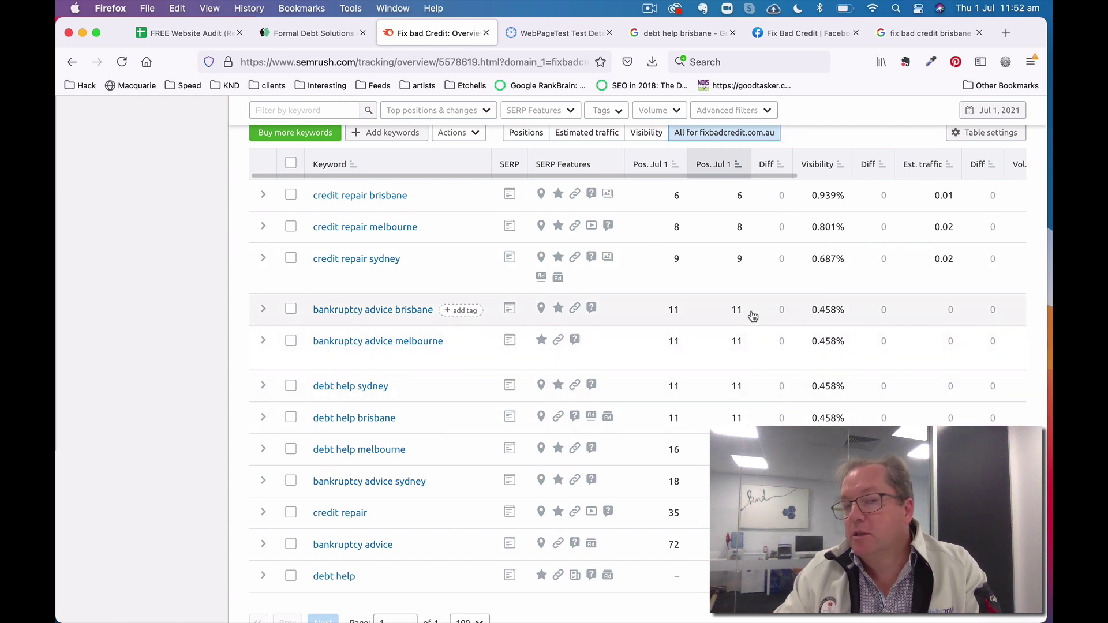
{"action": "scroll", "coordinate": [739, 411], "scroll_direction": "down", "scroll_amount": 1}
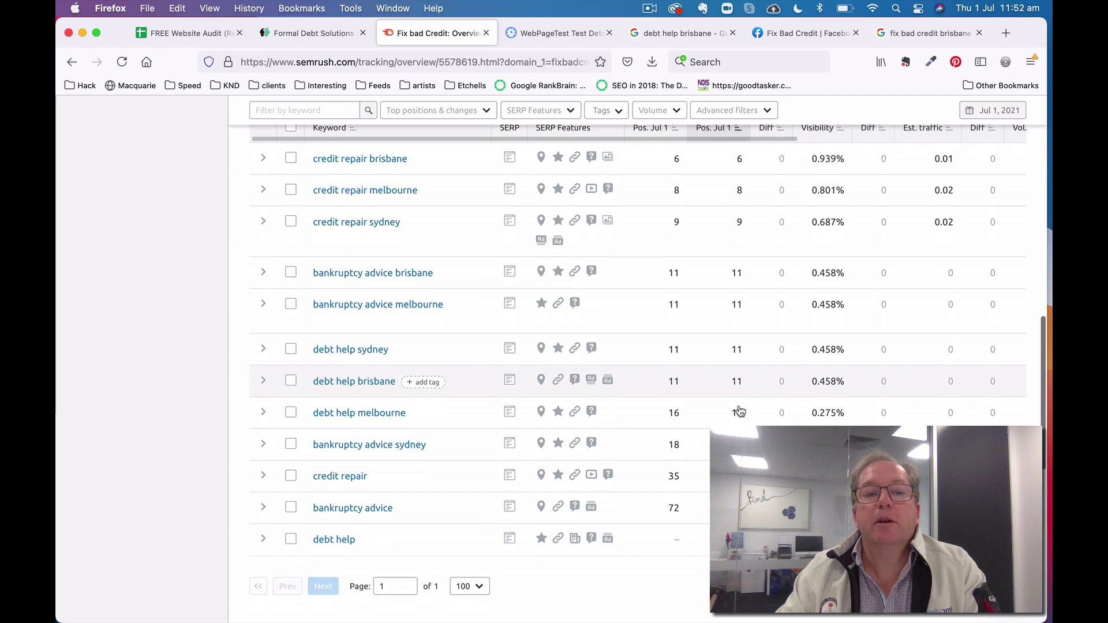
{"action": "scroll", "coordinate": [739, 412], "scroll_direction": "down", "scroll_amount": 1}
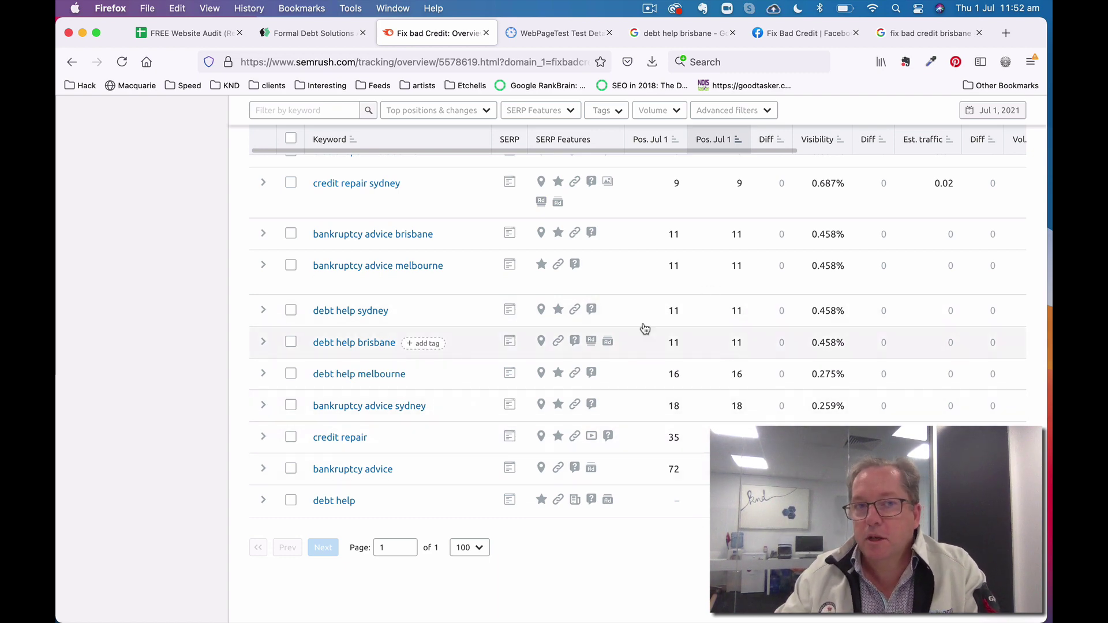
{"action": "scroll", "coordinate": [641, 329], "scroll_direction": "up", "scroll_amount": 10}
{"action": "scroll", "coordinate": [589, 294], "scroll_direction": "up", "scroll_amount": 5}
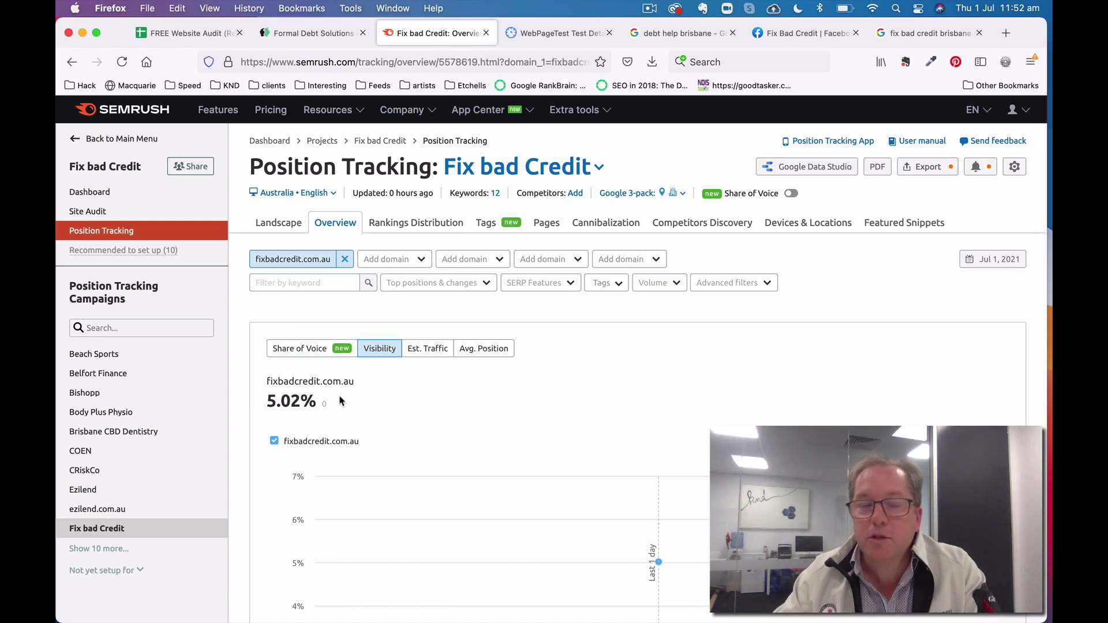
{"action": "scroll", "coordinate": [485, 373], "scroll_direction": "down", "scroll_amount": 5}
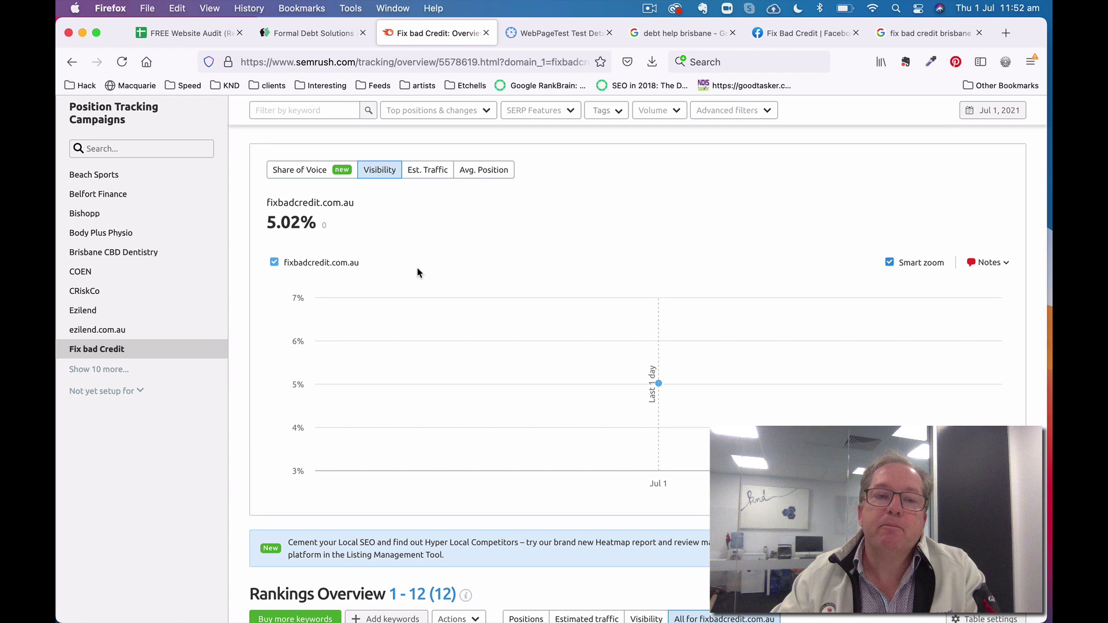
{"action": "scroll", "coordinate": [243, 286], "scroll_direction": "down", "scroll_amount": 10}
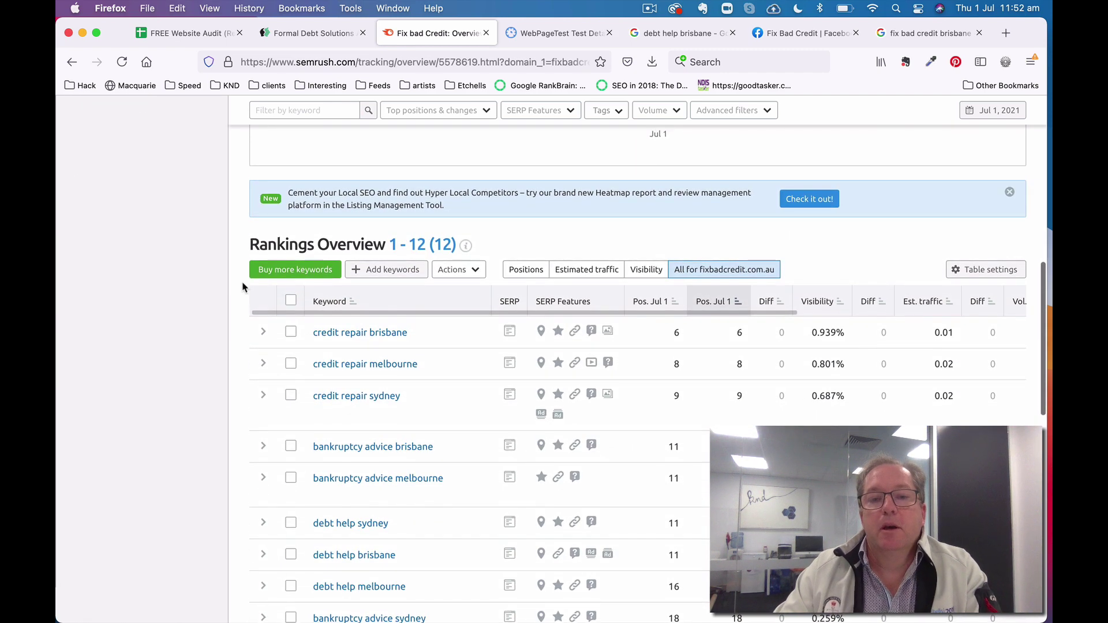
{"action": "scroll", "coordinate": [243, 286], "scroll_direction": "up", "scroll_amount": 10}
{"action": "scroll", "coordinate": [243, 286], "scroll_direction": "up", "scroll_amount": 3}
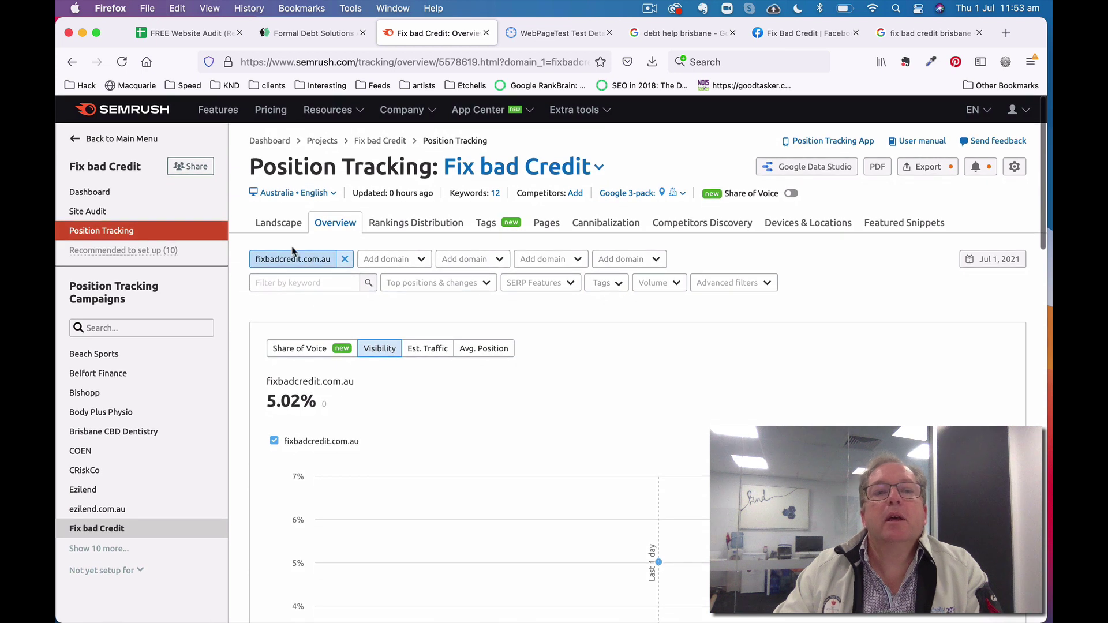
Open Site Audit: 77% health, 76 errors, 1,533 warnings, 295 notices
{"action": "left_click", "coordinate": [159, 211]}
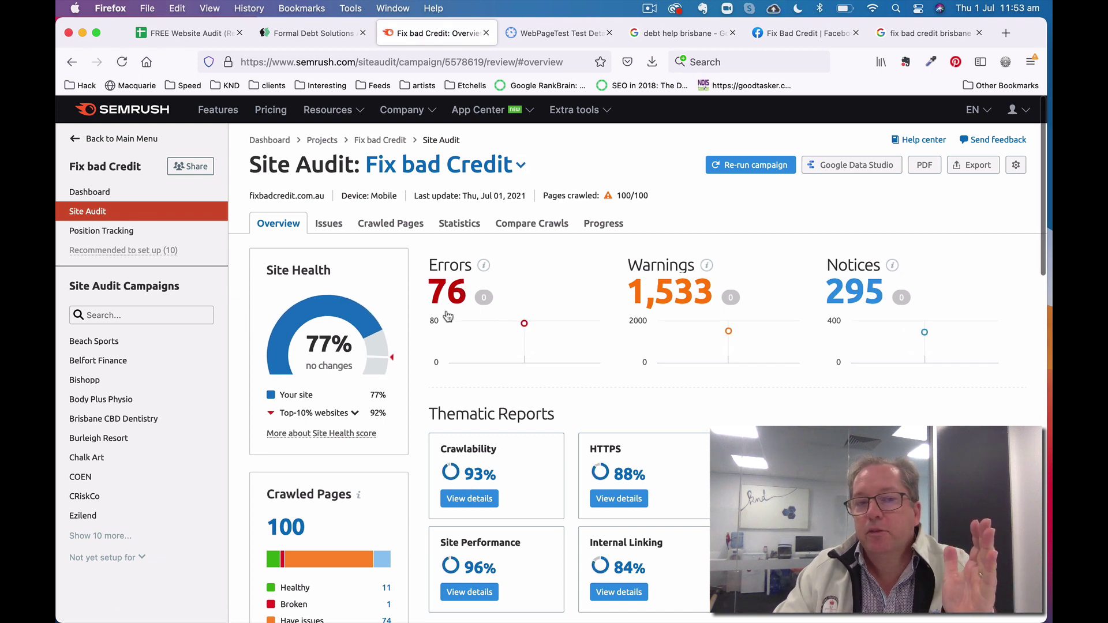
Mark the 77% Site Health score and open the list of 76 errors
{"action": "double_click", "coordinate": [326, 342]}
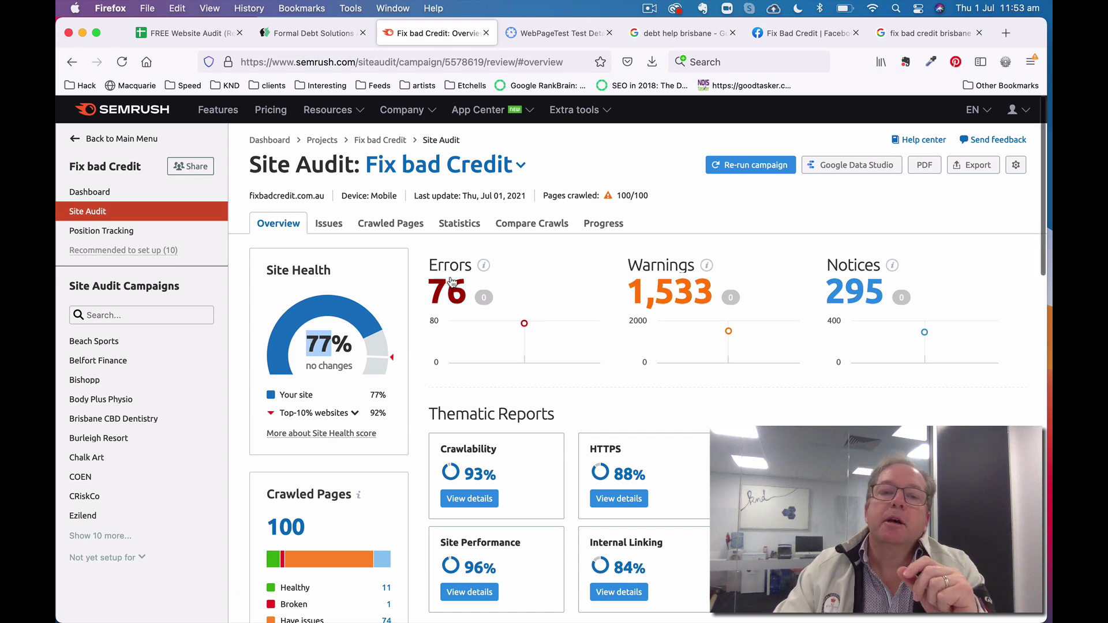
{"action": "left_click", "coordinate": [454, 295]}
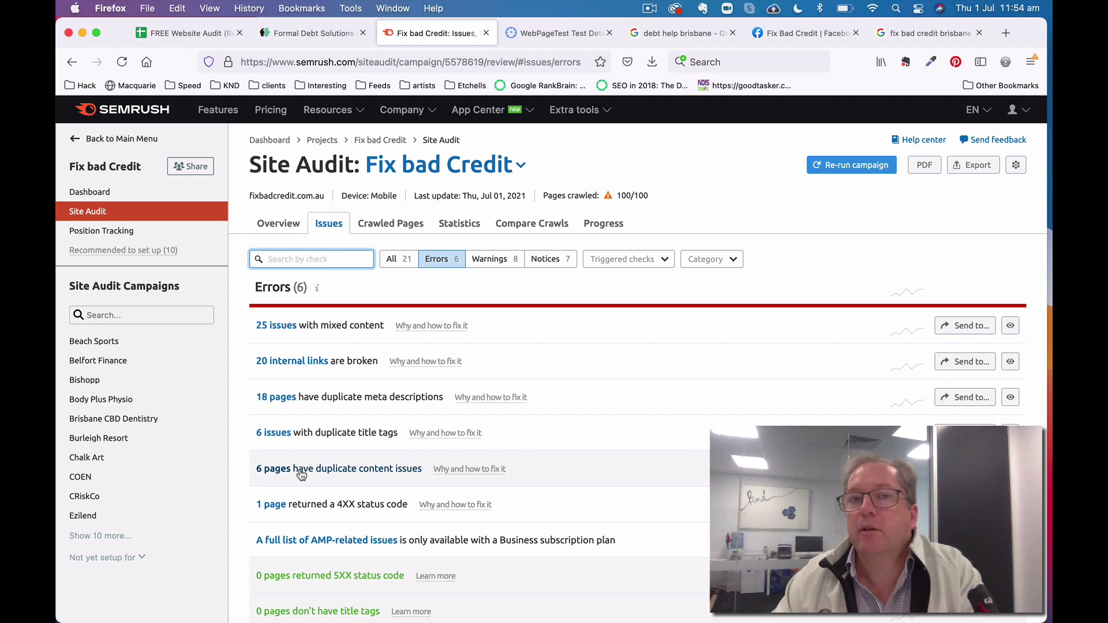
In WebPageTest, check the three-run summary and 6.490s load, then open Run 1's waterfall
{"action": "left_click", "coordinate": [535, 32]}
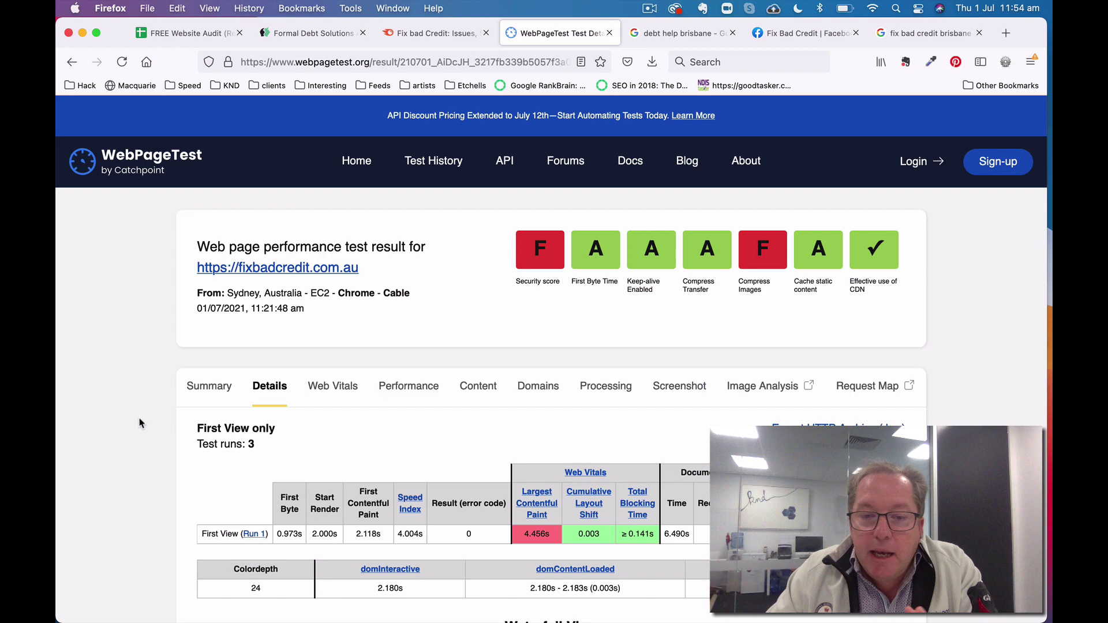
{"action": "scroll", "coordinate": [141, 423], "scroll_direction": "down", "scroll_amount": 10}
{"action": "scroll", "coordinate": [140, 423], "scroll_direction": "down", "scroll_amount": 5}
{"action": "scroll", "coordinate": [140, 423], "scroll_direction": "up", "scroll_amount": 3}
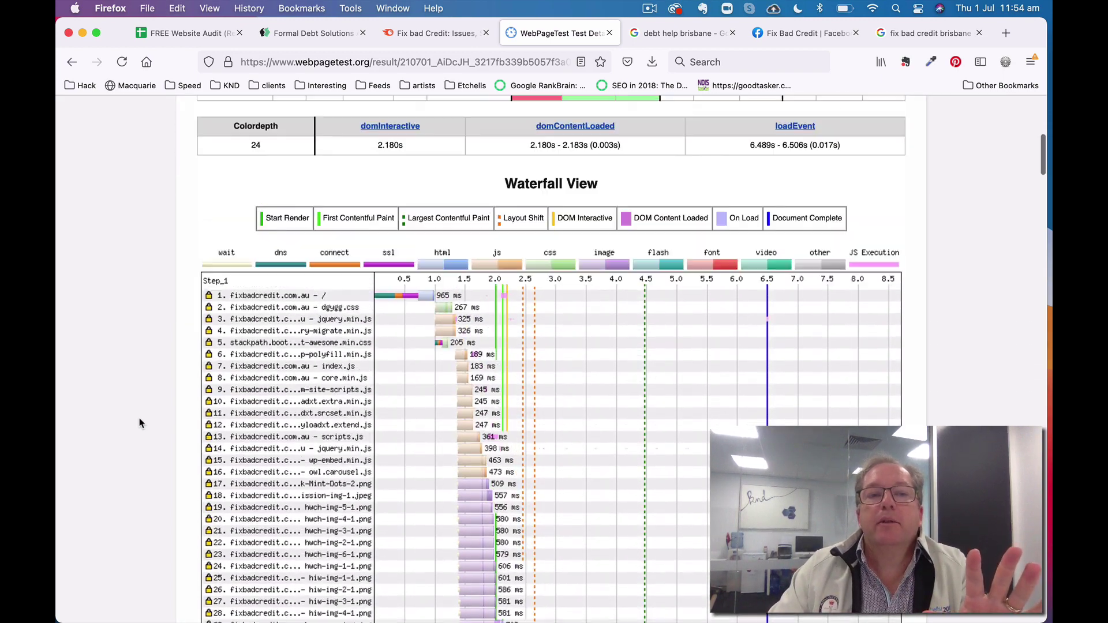
{"action": "scroll", "coordinate": [140, 423], "scroll_direction": "up", "scroll_amount": 5}
{"action": "scroll", "coordinate": [140, 423], "scroll_direction": "up", "scroll_amount": 5}
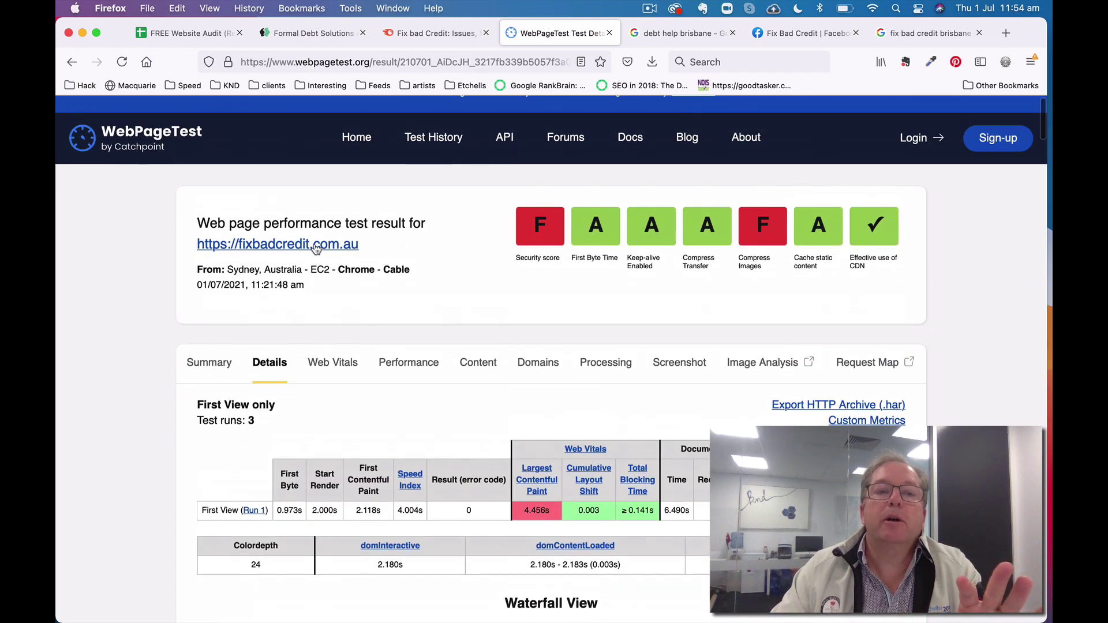
{"action": "left_click", "coordinate": [210, 362]}
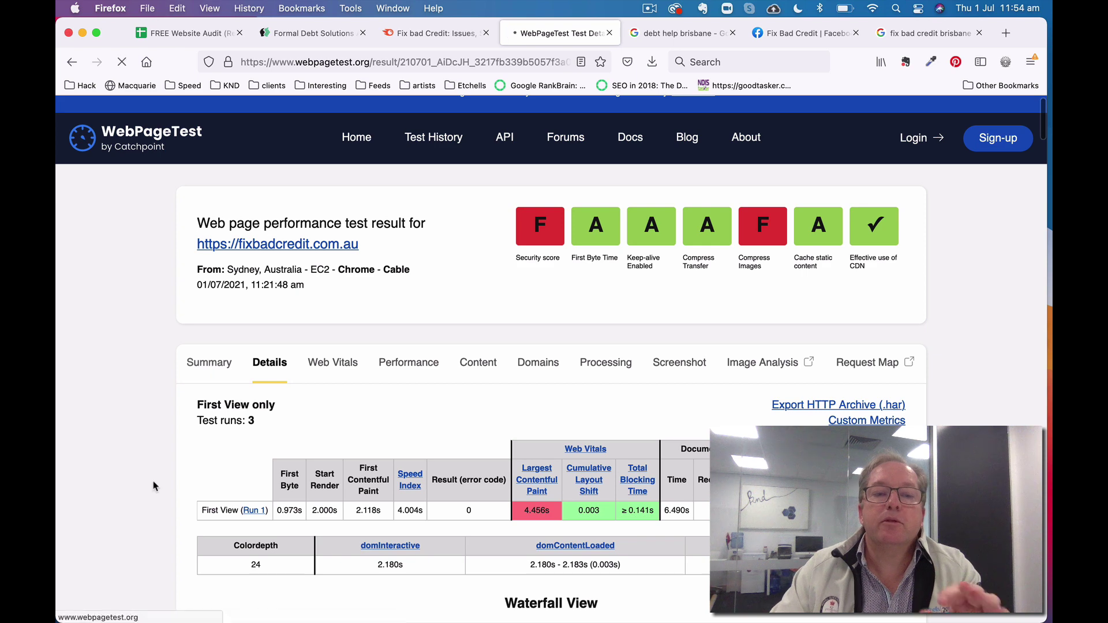
{"action": "scroll", "coordinate": [154, 485], "scroll_direction": "down", "scroll_amount": 5}
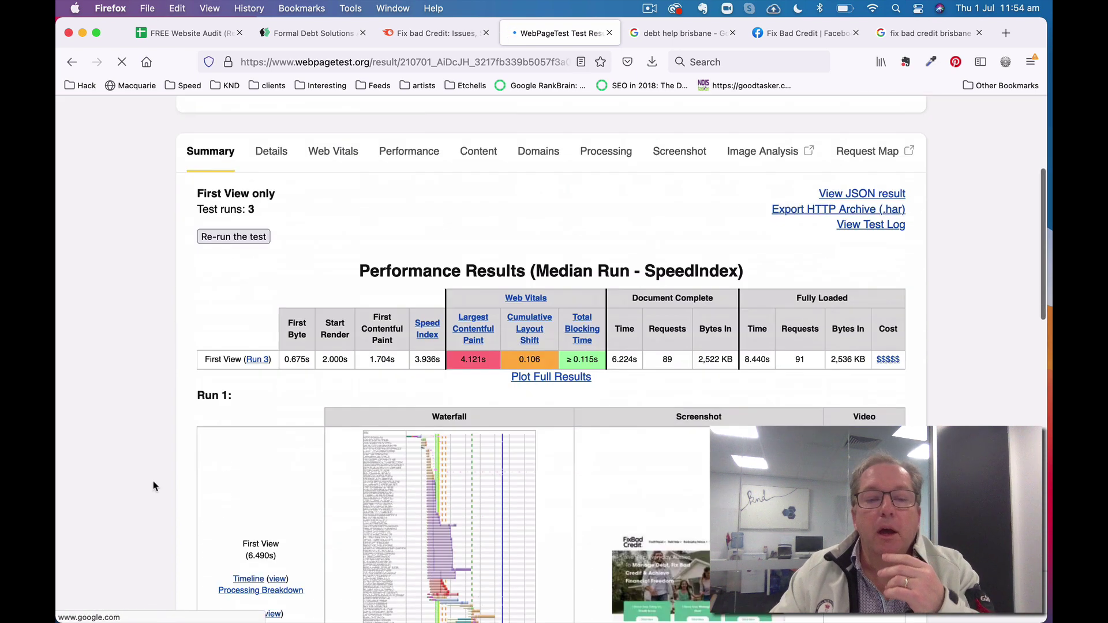
{"action": "scroll", "coordinate": [155, 486], "scroll_direction": "down", "scroll_amount": 3}
{"action": "scroll", "coordinate": [155, 486], "scroll_direction": "down", "scroll_amount": 3}
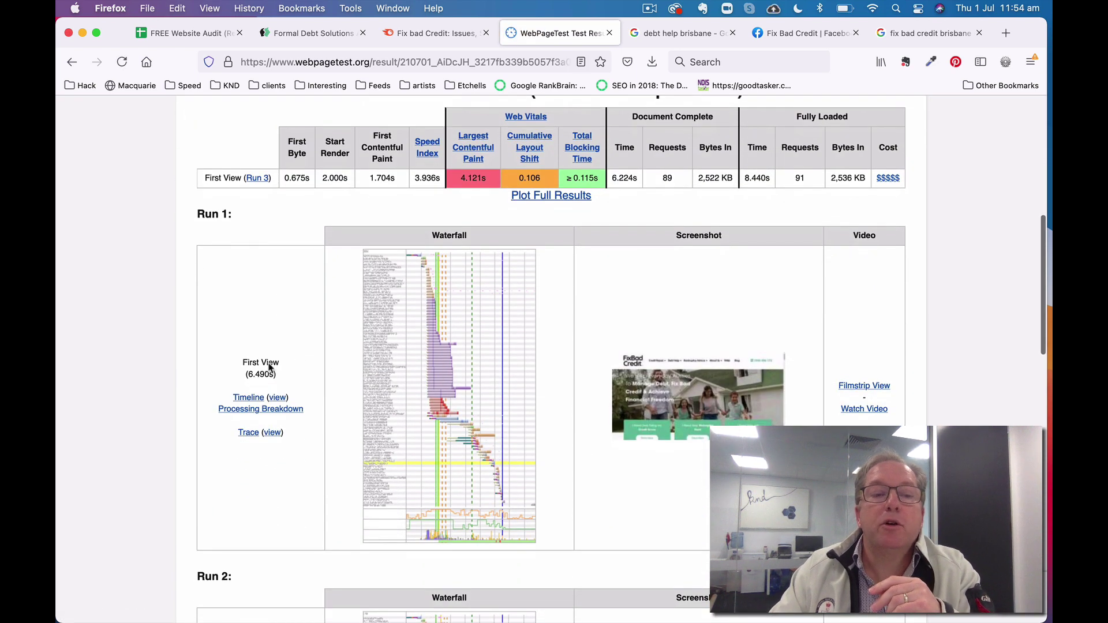
{"action": "left_click_drag", "start_coordinate": [245, 374], "coordinate": [275, 374]}
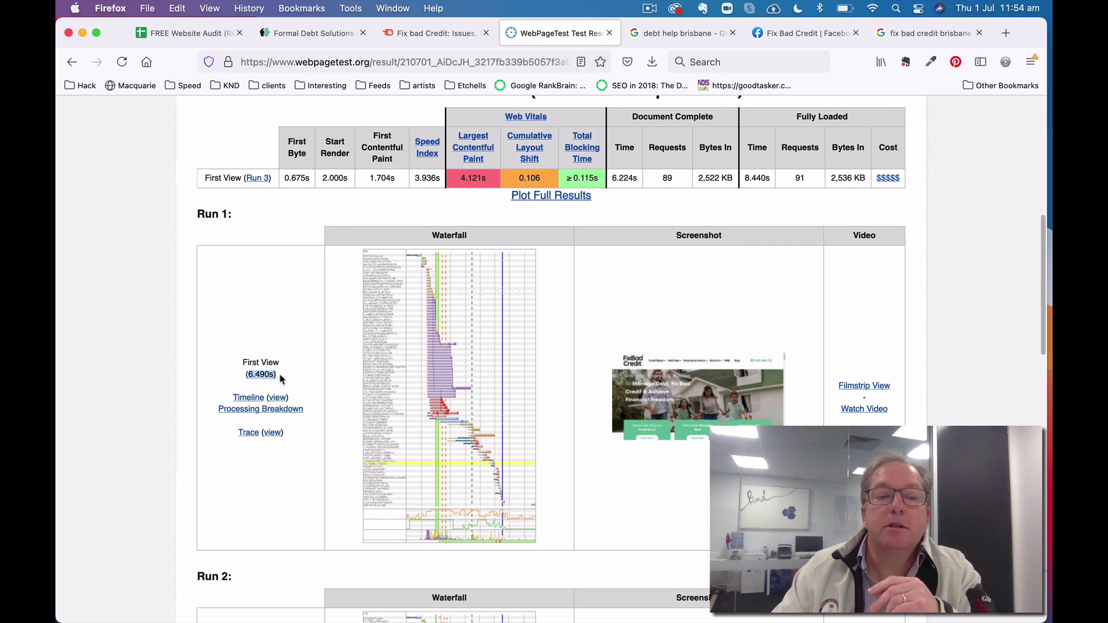
{"action": "scroll", "coordinate": [281, 377], "scroll_direction": "down", "scroll_amount": 3}
{"action": "scroll", "coordinate": [280, 378], "scroll_direction": "down", "scroll_amount": 5}
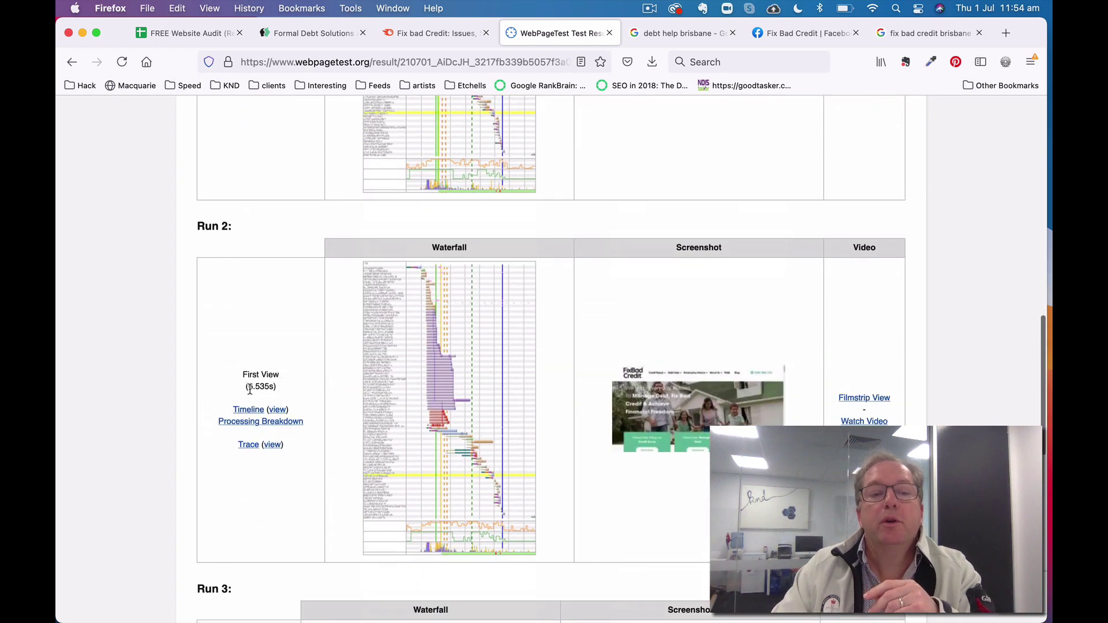
{"action": "left_click_drag", "start_coordinate": [246, 387], "coordinate": [276, 387]}
{"action": "scroll", "coordinate": [289, 395], "scroll_direction": "down", "scroll_amount": 3}
{"action": "scroll", "coordinate": [288, 395], "scroll_direction": "down", "scroll_amount": 3}
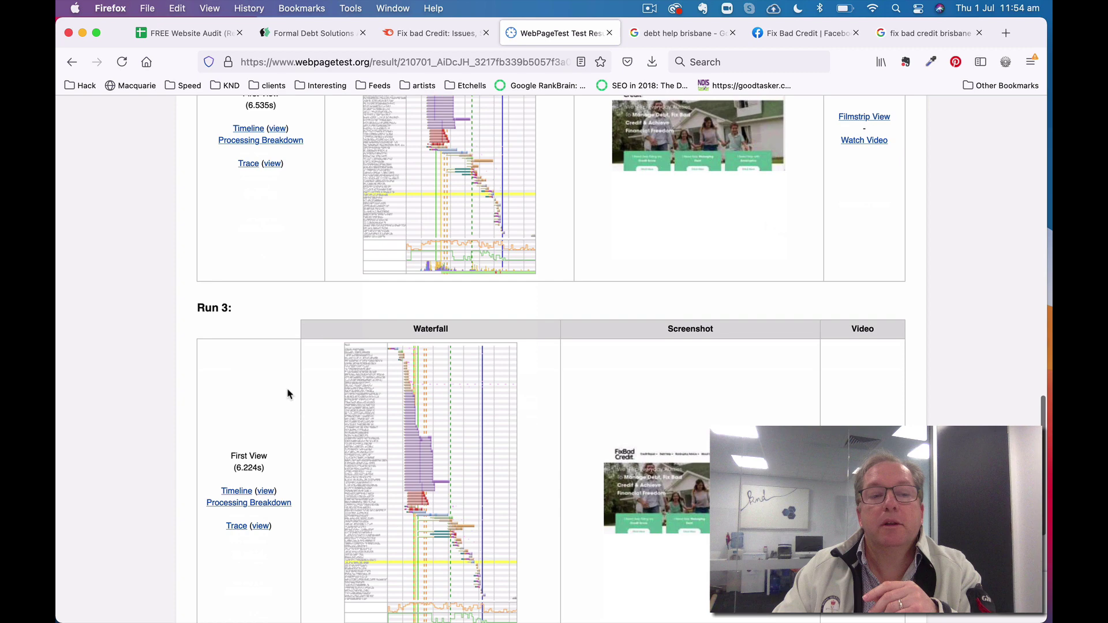
{"action": "scroll", "coordinate": [302, 477], "scroll_direction": "up", "scroll_amount": 3}
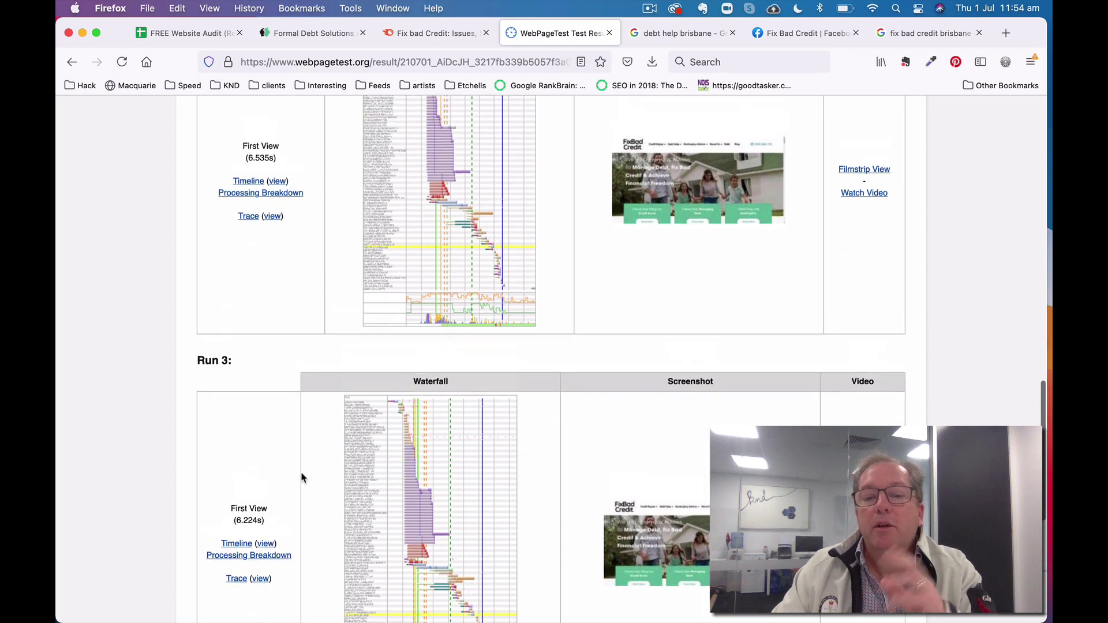
{"action": "scroll", "coordinate": [302, 477], "scroll_direction": "up", "scroll_amount": 3}
{"action": "scroll", "coordinate": [302, 477], "scroll_direction": "up", "scroll_amount": 3}
{"action": "scroll", "coordinate": [302, 477], "scroll_direction": "up", "scroll_amount": 3}
{"action": "scroll", "coordinate": [302, 477], "scroll_direction": "up", "scroll_amount": 4}
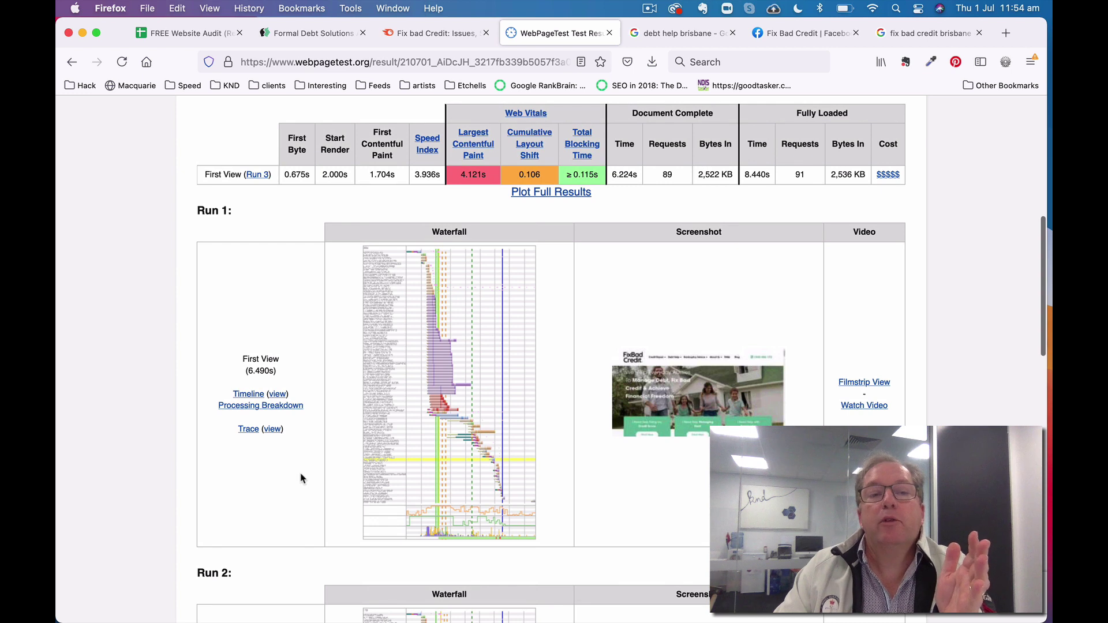
{"action": "scroll", "coordinate": [301, 478], "scroll_direction": "up", "scroll_amount": 1}
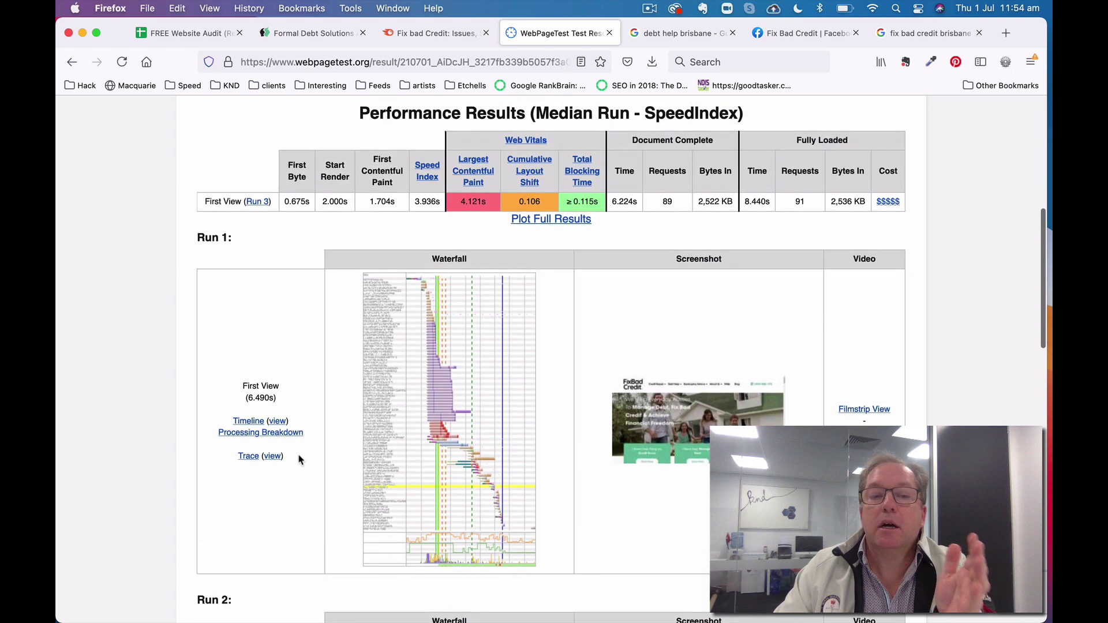
{"action": "mouse_move", "coordinate": [449, 421]}
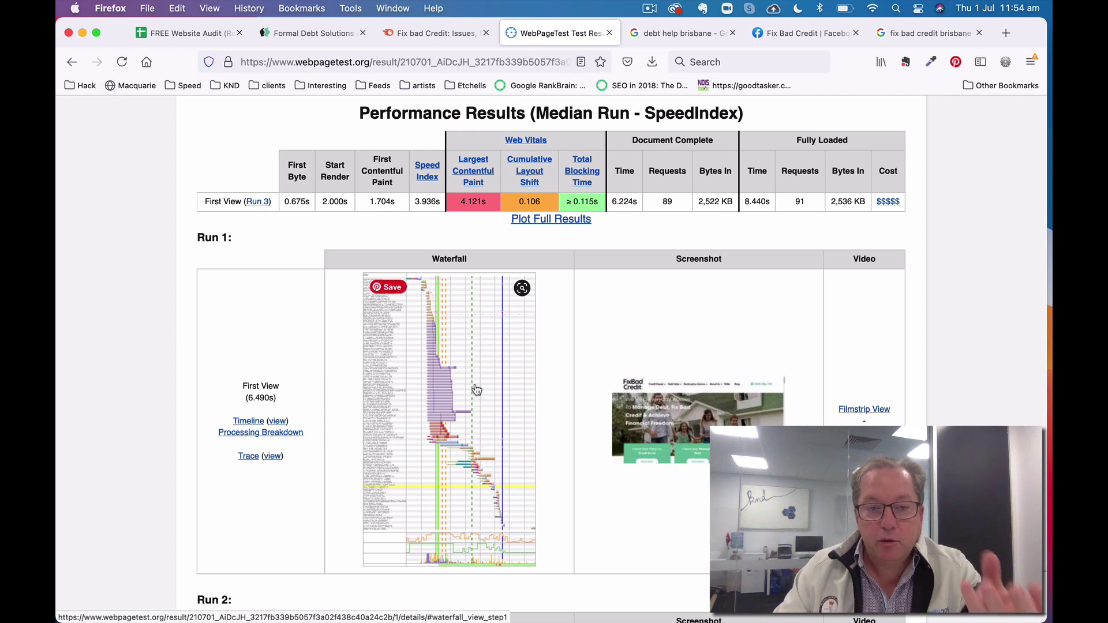
{"action": "left_click", "coordinate": [477, 389]}
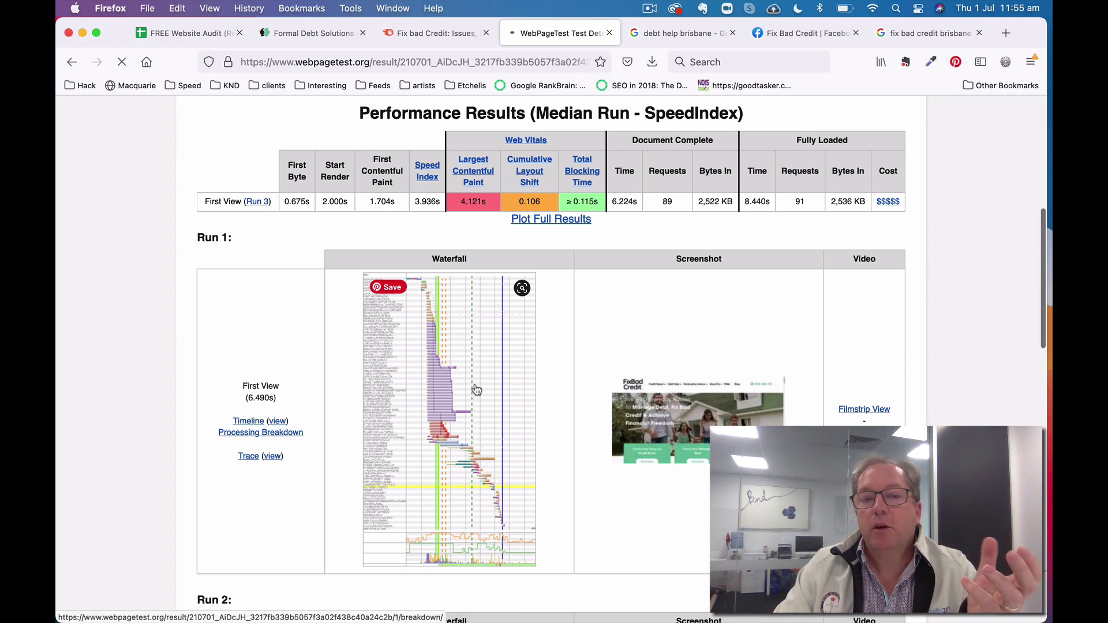
{"action": "scroll", "coordinate": [476, 390], "scroll_direction": "down", "scroll_amount": 3}
{"action": "scroll", "coordinate": [520, 346], "scroll_direction": "down", "scroll_amount": 2}
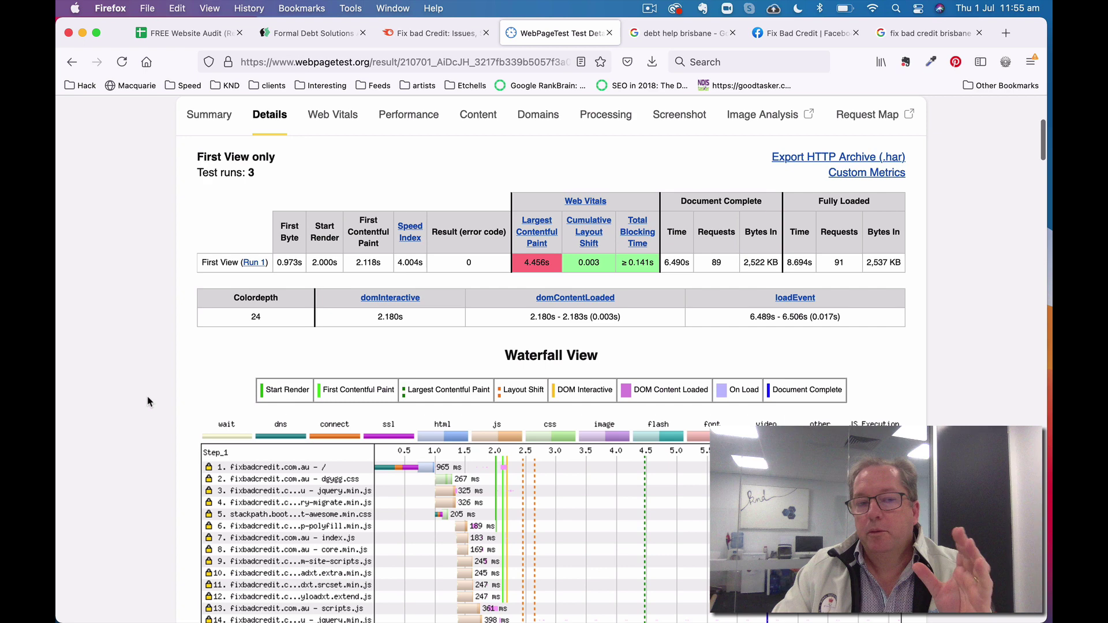
{"action": "scroll", "coordinate": [149, 402], "scroll_direction": "down", "scroll_amount": 5}
{"action": "scroll", "coordinate": [149, 400], "scroll_direction": "down", "scroll_amount": 5}
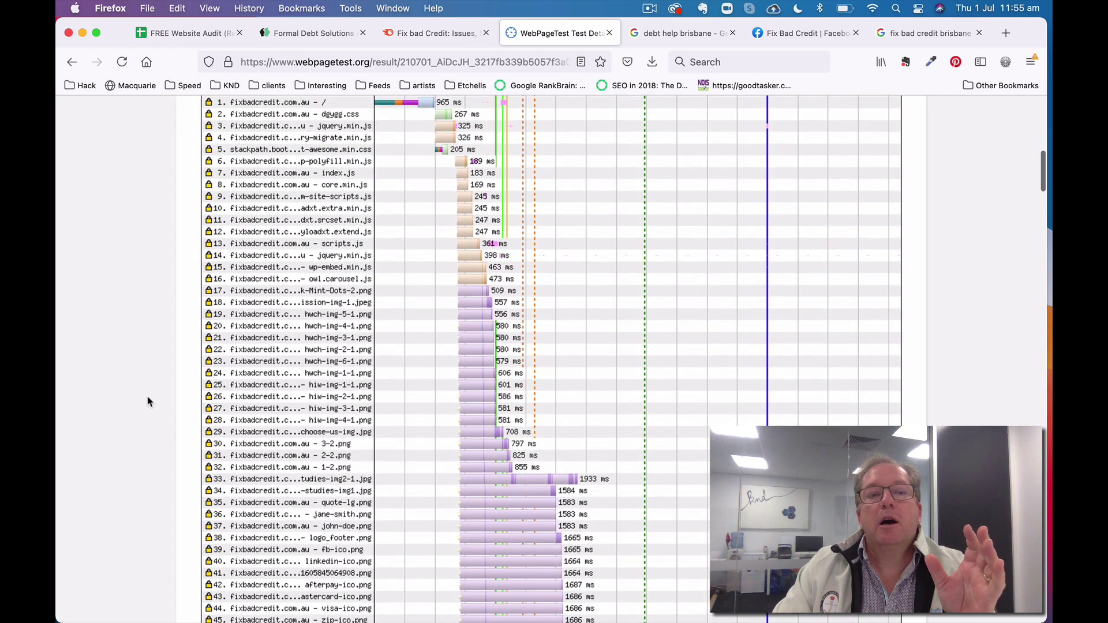
{"action": "scroll", "coordinate": [149, 401], "scroll_direction": "down", "scroll_amount": 5}
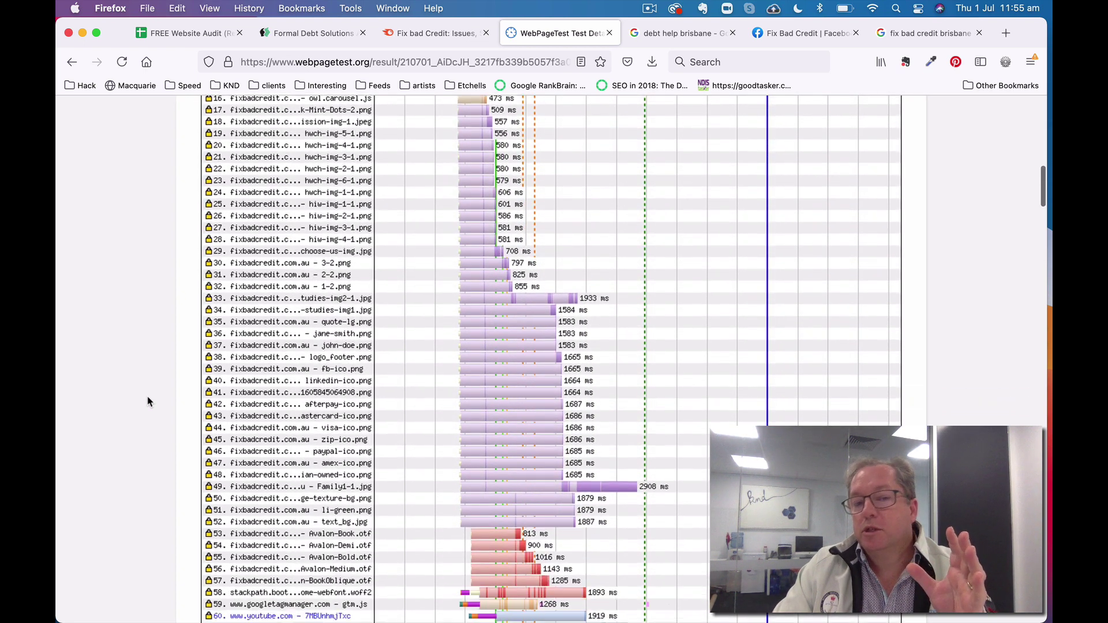
{"action": "scroll", "coordinate": [149, 400], "scroll_direction": "down", "scroll_amount": 3}
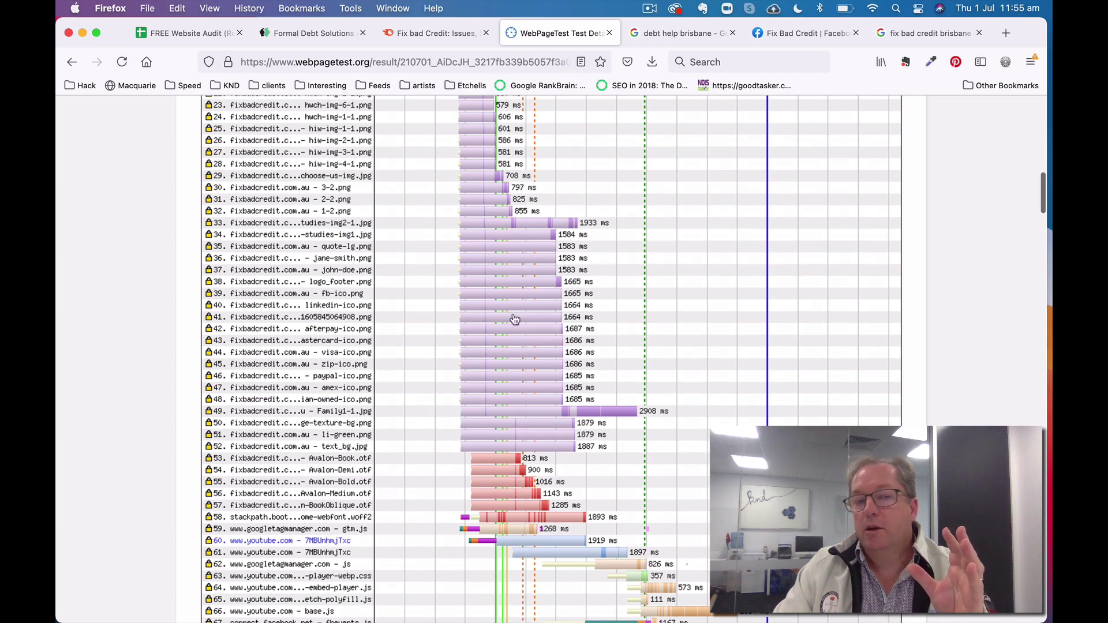
{"action": "scroll", "coordinate": [518, 393], "scroll_direction": "down", "scroll_amount": 5}
{"action": "scroll", "coordinate": [518, 393], "scroll_direction": "down", "scroll_amount": 5}
{"action": "scroll", "coordinate": [517, 393], "scroll_direction": "up", "scroll_amount": 3}
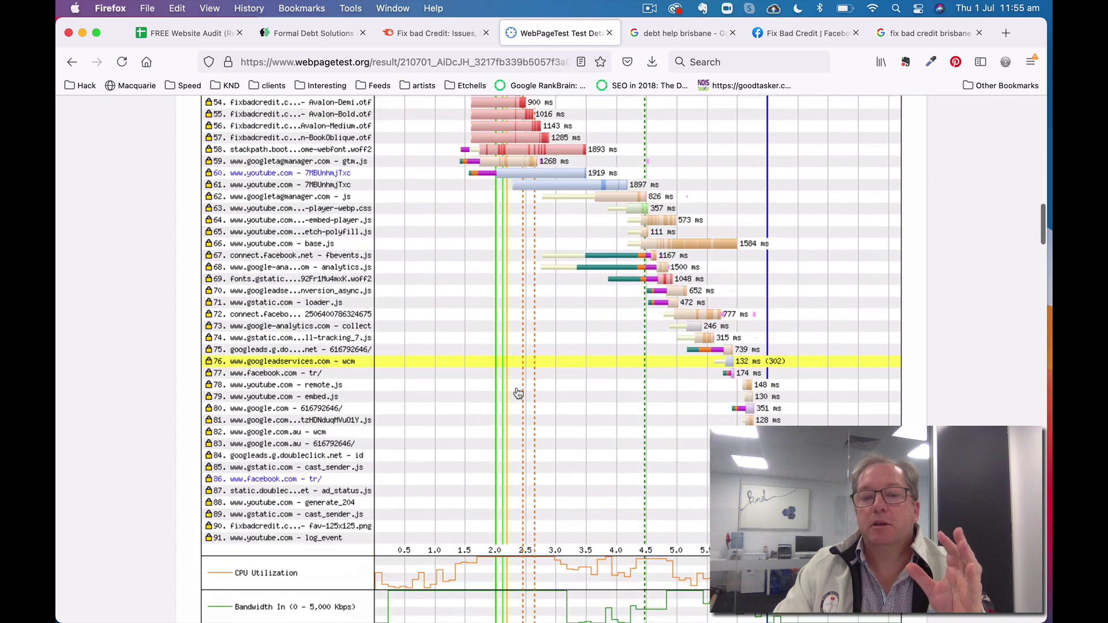
{"action": "scroll", "coordinate": [518, 393], "scroll_direction": "up", "scroll_amount": 10}
{"action": "scroll", "coordinate": [518, 393], "scroll_direction": "up", "scroll_amount": 5}
{"action": "scroll", "coordinate": [518, 392], "scroll_direction": "up", "scroll_amount": 3}
{"action": "scroll", "coordinate": [518, 393], "scroll_direction": "up", "scroll_amount": 2}
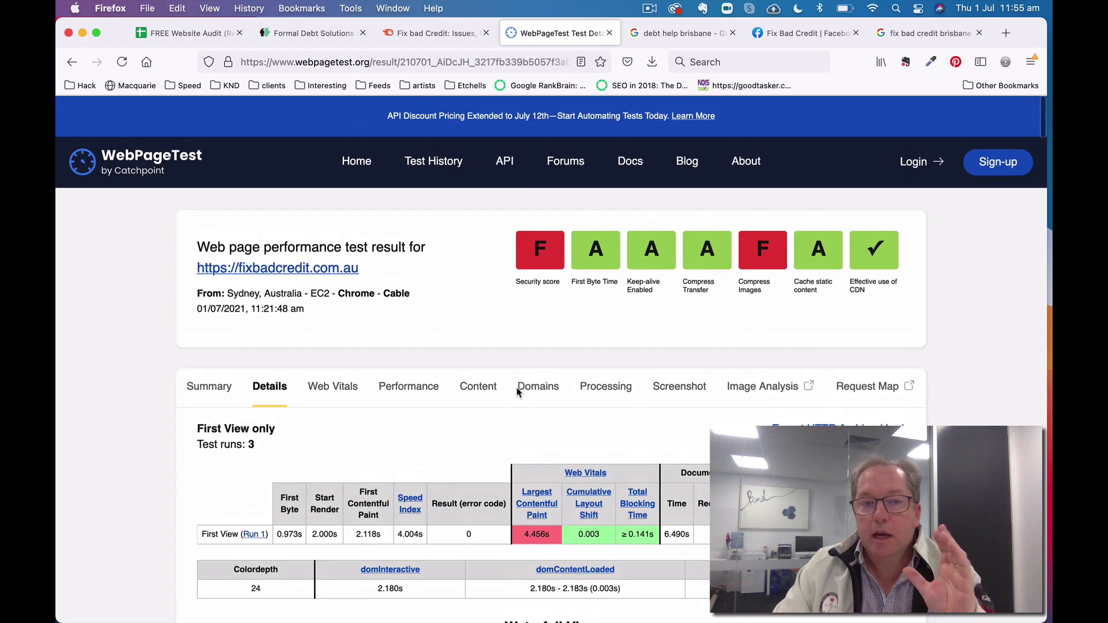
{"action": "mouse_move", "coordinate": [679, 33]}
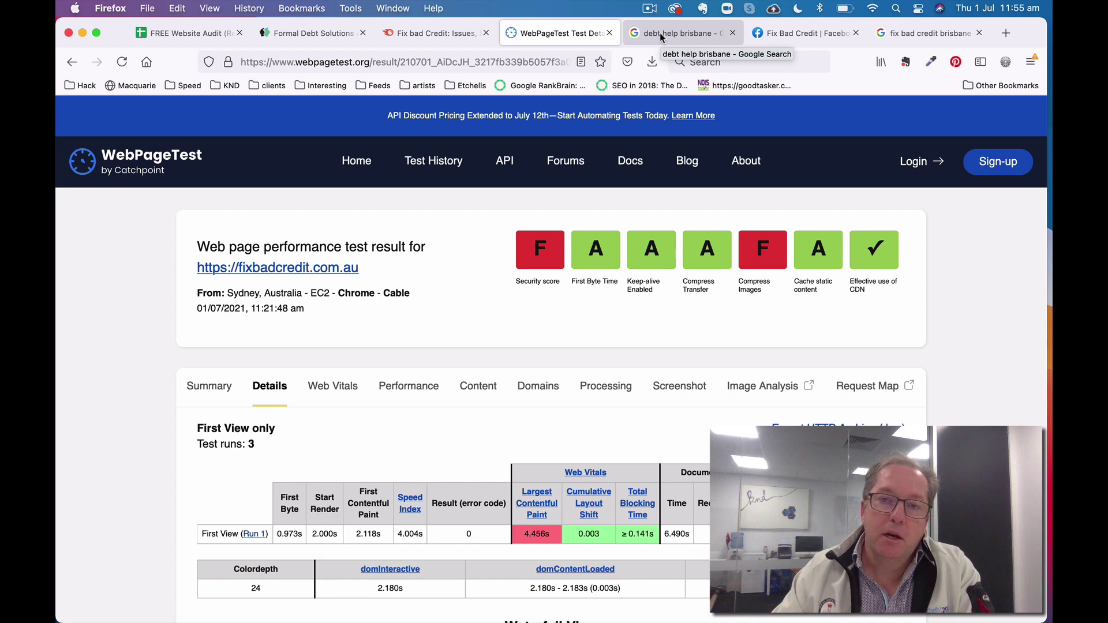
Review the 'Fix bad Credit: Issues' error list, then switch to the 'debt help brisbane' results
{"action": "left_click", "coordinate": [425, 33]}
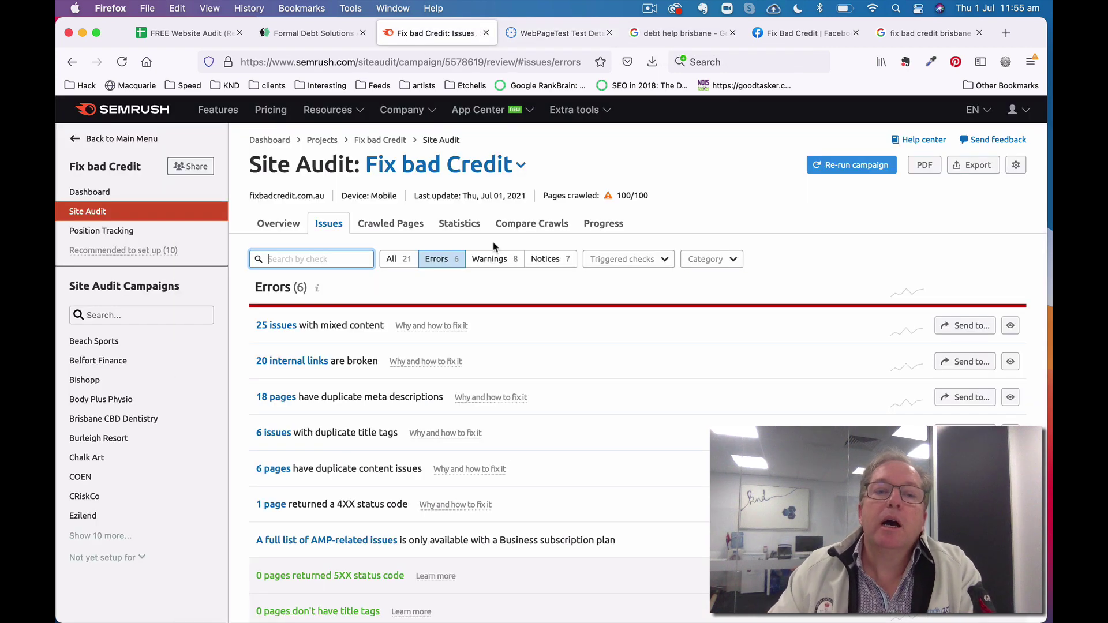
{"action": "scroll", "coordinate": [629, 353], "scroll_direction": "down", "scroll_amount": 1}
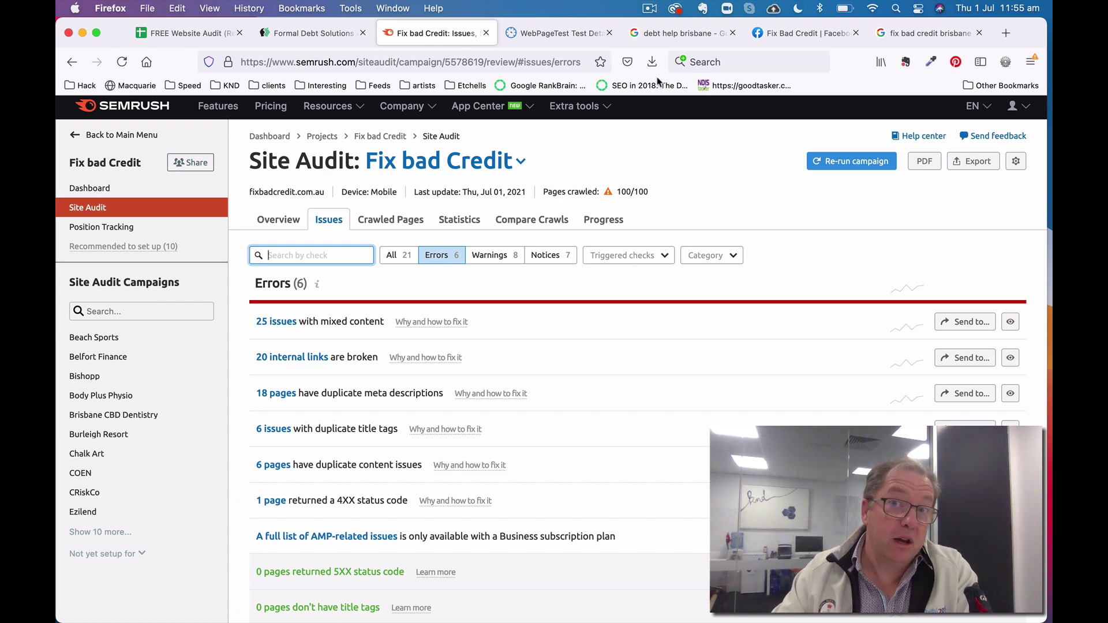
{"action": "left_click", "coordinate": [676, 33]}
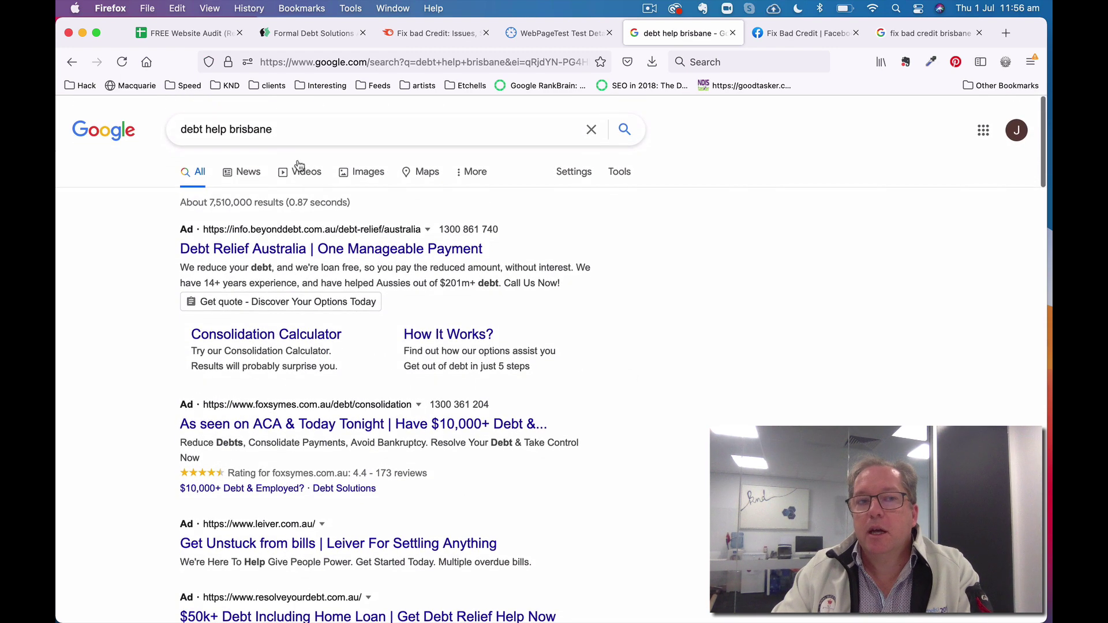
Replace the 'debt help brisbane' query with 'fix bad credit' and search
{"action": "left_click", "coordinate": [295, 129]}
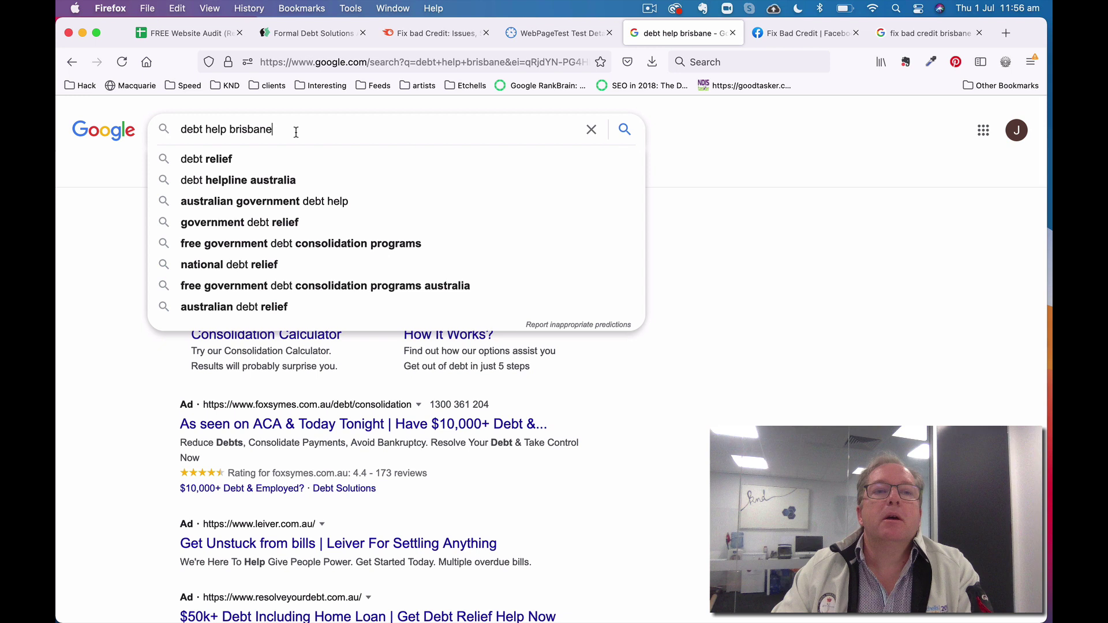
{"action": "double_click", "coordinate": [216, 128]}
{"action": "double_click", "coordinate": [251, 128]}
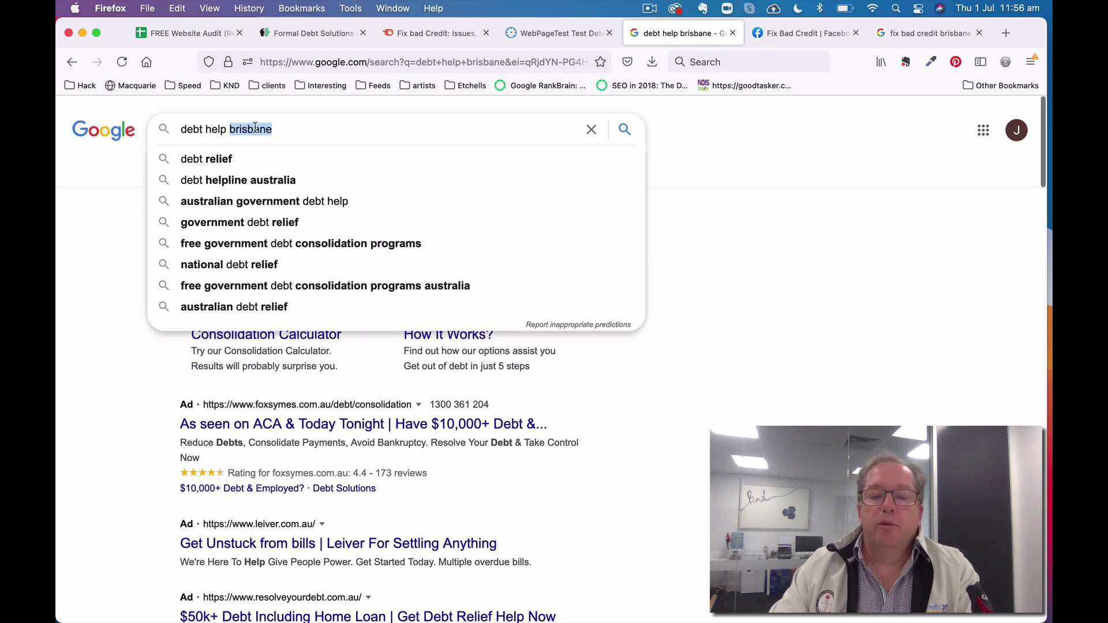
{"action": "key", "text": "BackSpace"}
{"action": "key", "text": "BackSpace"}
{"action": "key", "text": "BackSpace"}
{"action": "key", "text": "BackSpace"}
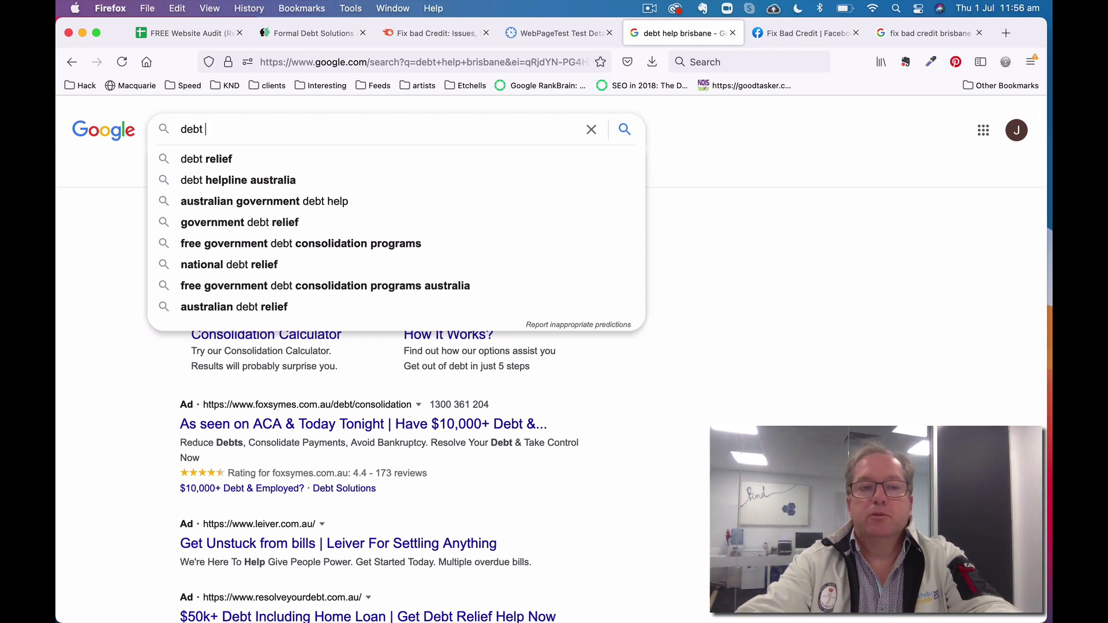
{"action": "key", "text": "BackSpace"}
{"action": "key", "text": "BackSpace"}
{"action": "key", "text": "BackSpace"}
{"action": "key", "text": "BackSpace"}
{"action": "key", "text": "BackSpace"}
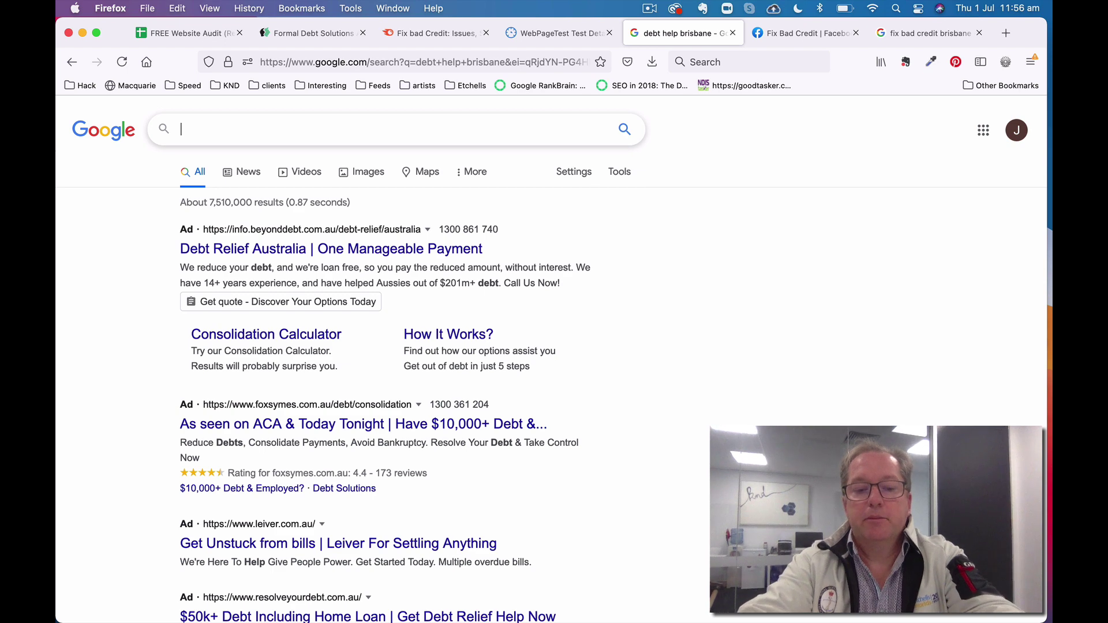
{"action": "type", "text": "fix "}
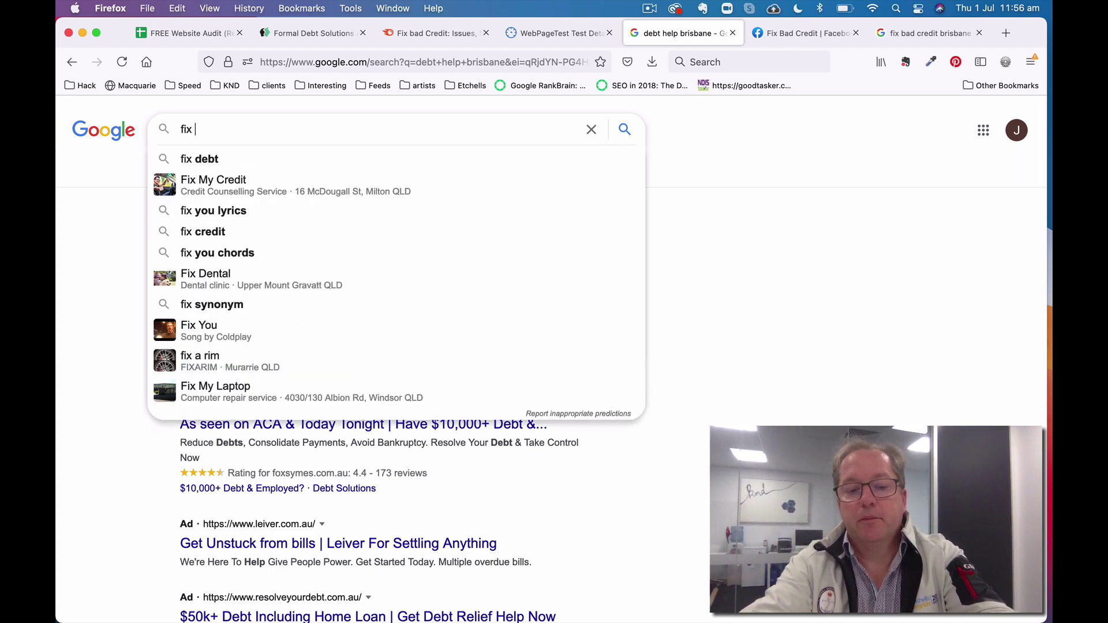
{"action": "type", "text": "bad credit"}
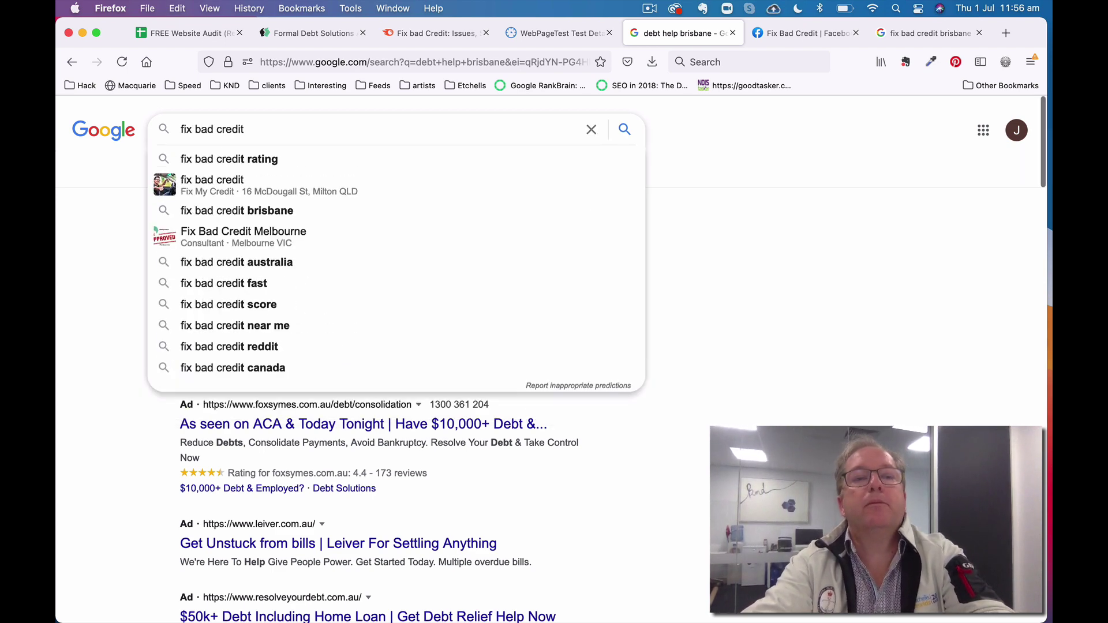
{"action": "key", "text": "Return"}
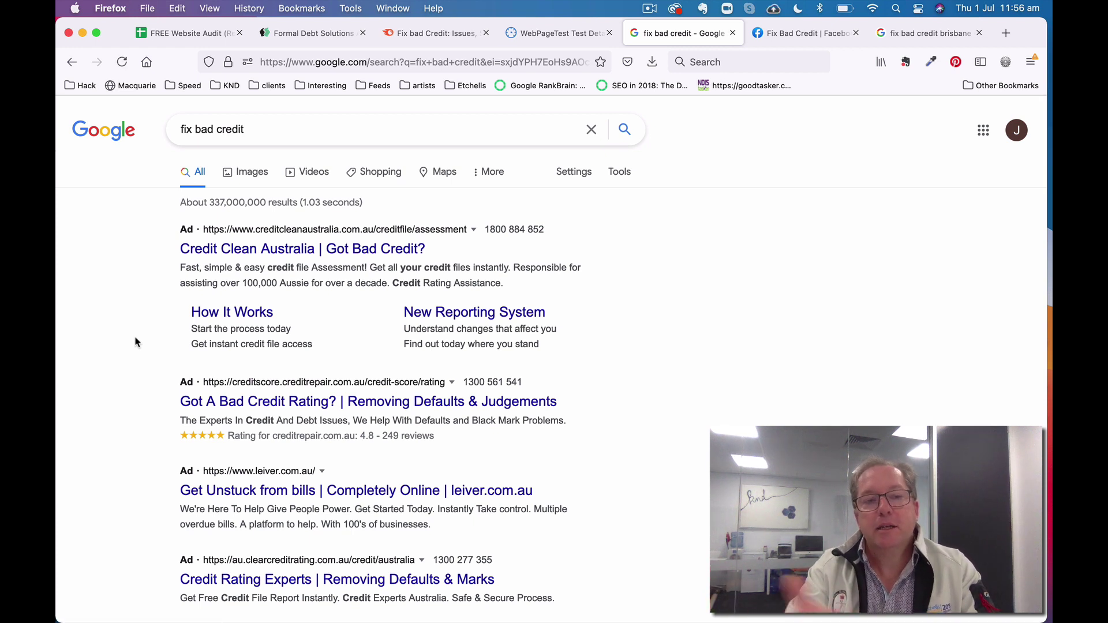
{"action": "scroll", "coordinate": [132, 461], "scroll_direction": "down", "scroll_amount": 5}
{"action": "scroll", "coordinate": [133, 460], "scroll_direction": "down", "scroll_amount": 5}
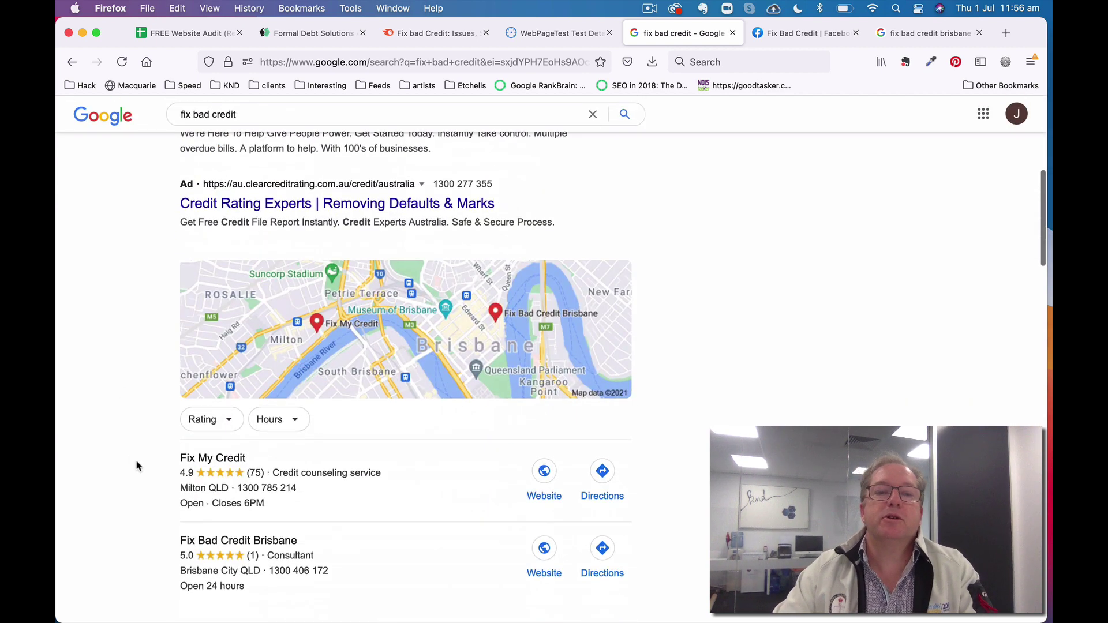
{"action": "scroll", "coordinate": [132, 461], "scroll_direction": "down", "scroll_amount": 5}
{"action": "scroll", "coordinate": [134, 463], "scroll_direction": "down", "scroll_amount": 3}
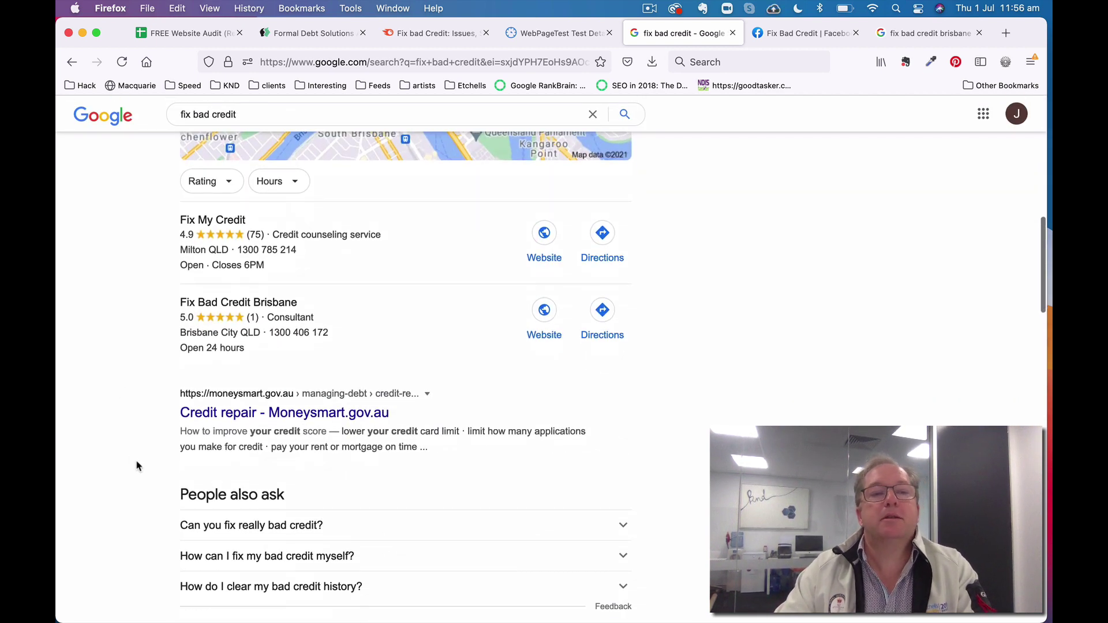
{"action": "scroll", "coordinate": [142, 439], "scroll_direction": "up", "scroll_amount": 8}
{"action": "scroll", "coordinate": [142, 433], "scroll_direction": "up", "scroll_amount": 1}
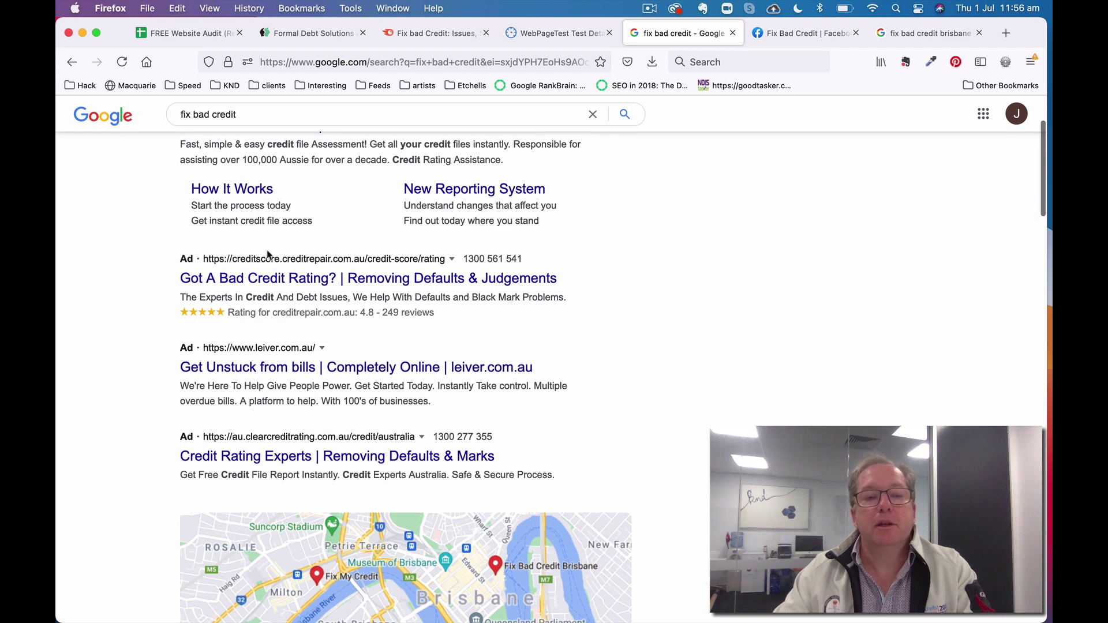
{"action": "scroll", "coordinate": [143, 419], "scroll_direction": "down", "scroll_amount": 8}
{"action": "scroll", "coordinate": [144, 418], "scroll_direction": "down", "scroll_amount": 4}
{"action": "scroll", "coordinate": [144, 418], "scroll_direction": "down", "scroll_amount": 3}
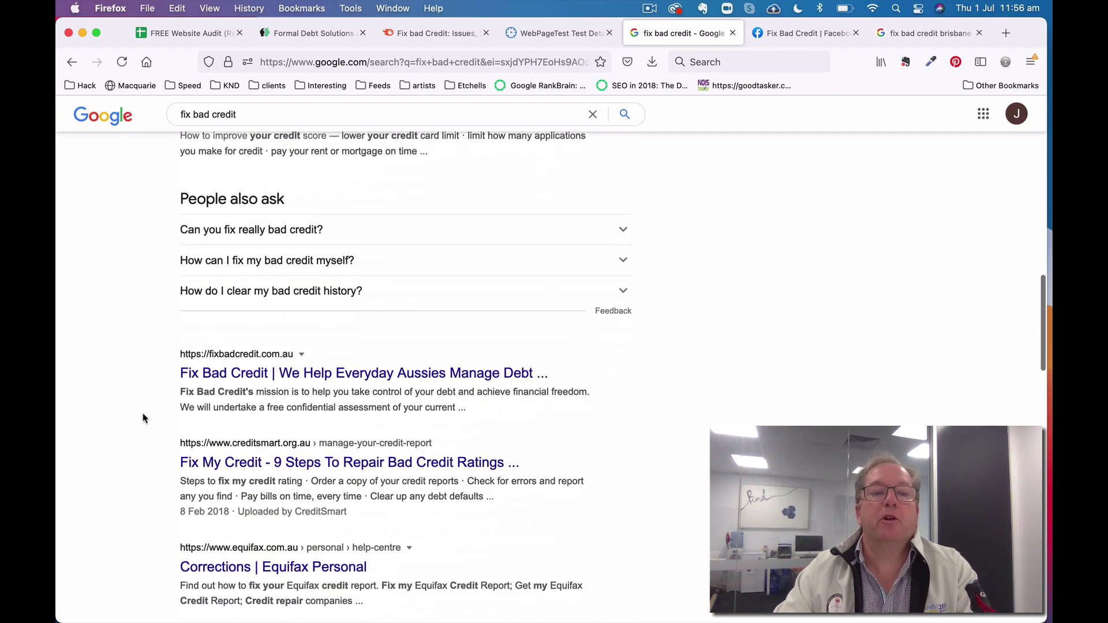
{"action": "scroll", "coordinate": [144, 419], "scroll_direction": "down", "scroll_amount": 2}
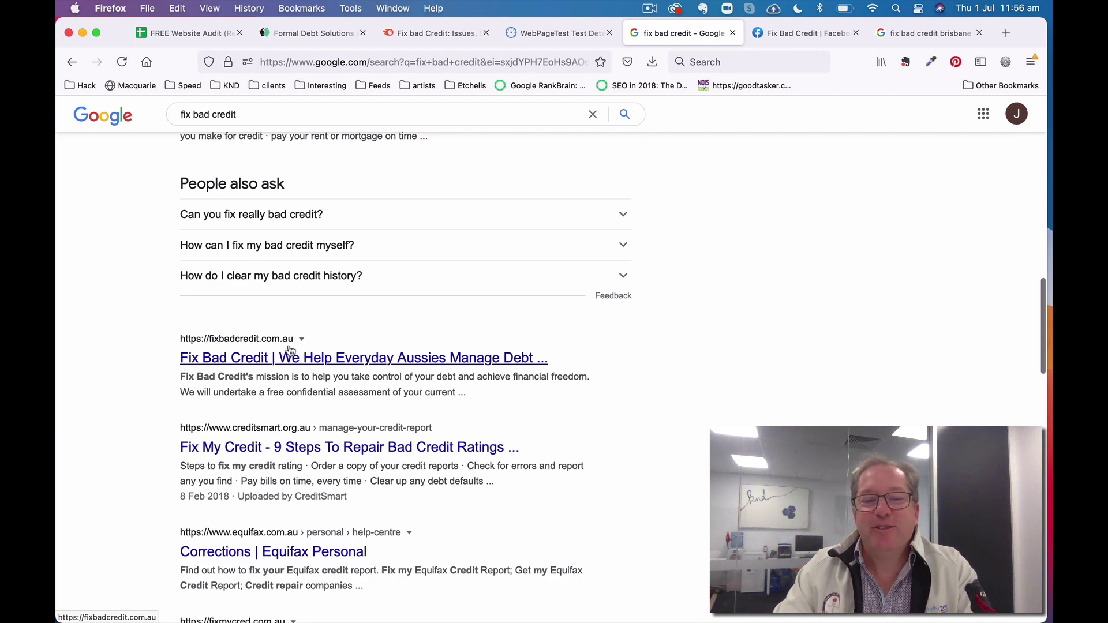
{"action": "scroll", "coordinate": [289, 347], "scroll_direction": "up", "scroll_amount": 10}
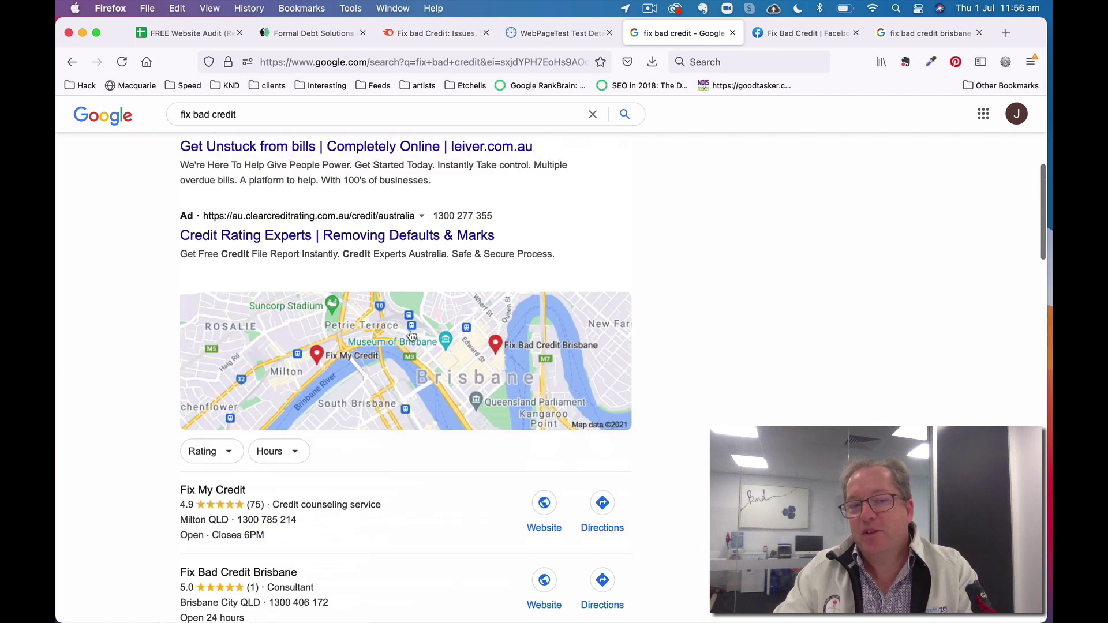
{"action": "scroll", "coordinate": [330, 260], "scroll_direction": "up", "scroll_amount": 6}
Choose the 'fix bad credit brisbane' autocomplete suggestion to run that search
{"action": "left_click", "coordinate": [304, 128]}
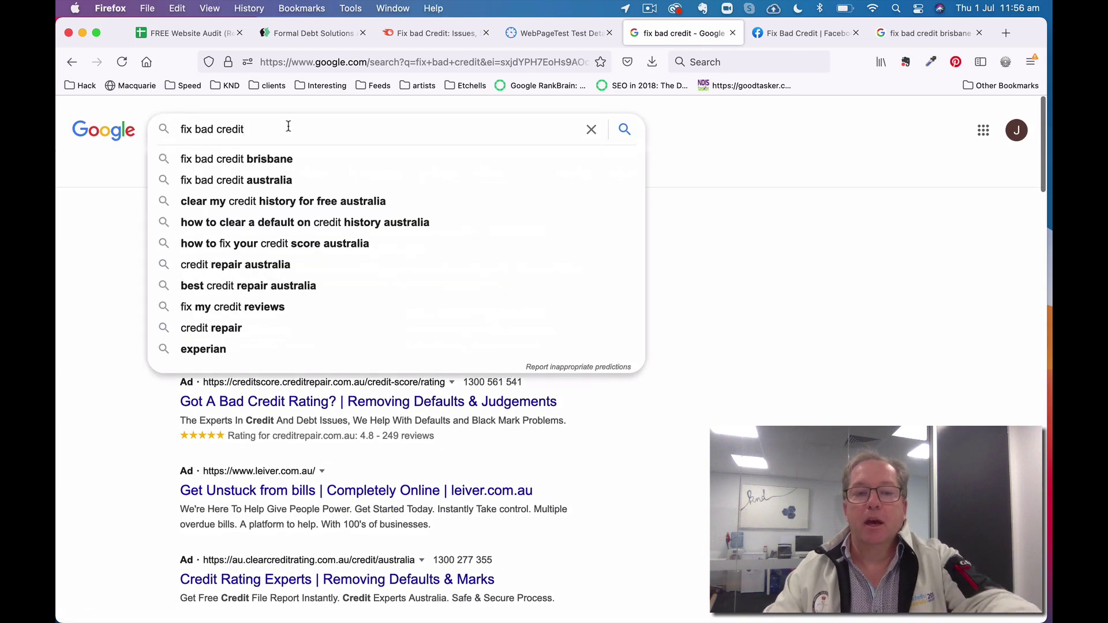
{"action": "left_click", "coordinate": [285, 158]}
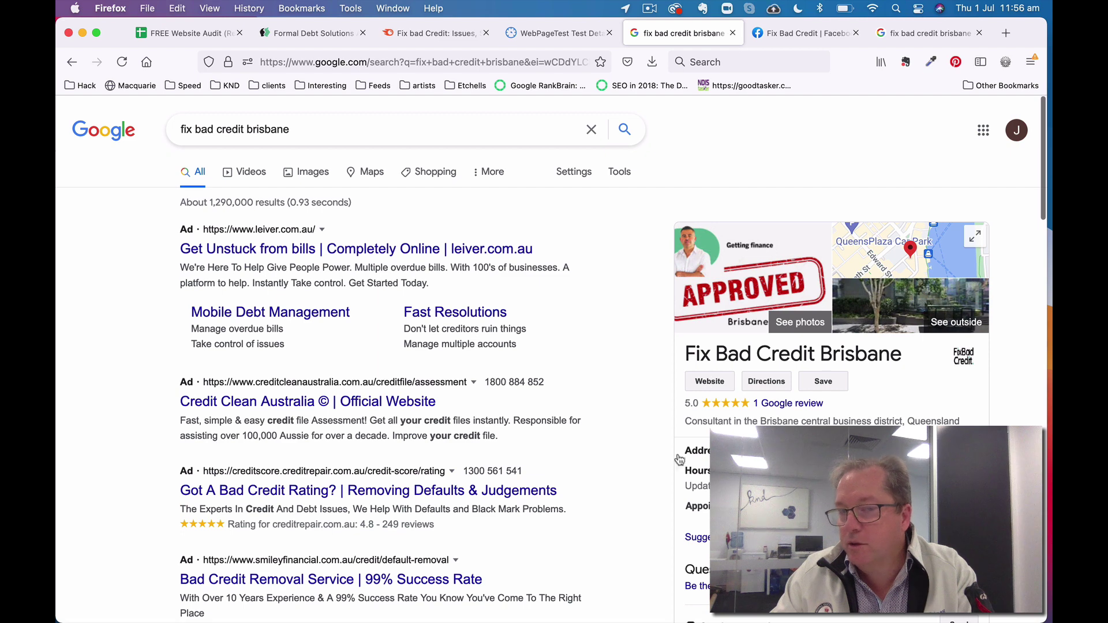
{"action": "scroll", "coordinate": [657, 485], "scroll_direction": "down", "scroll_amount": 1}
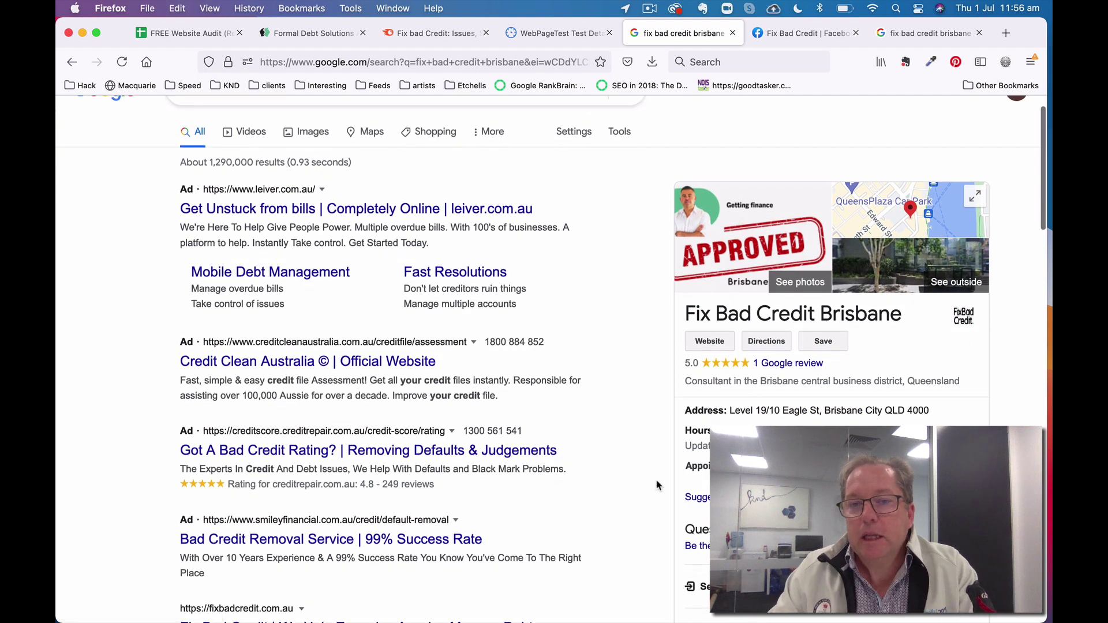
{"action": "scroll", "coordinate": [657, 485], "scroll_direction": "up", "scroll_amount": 1}
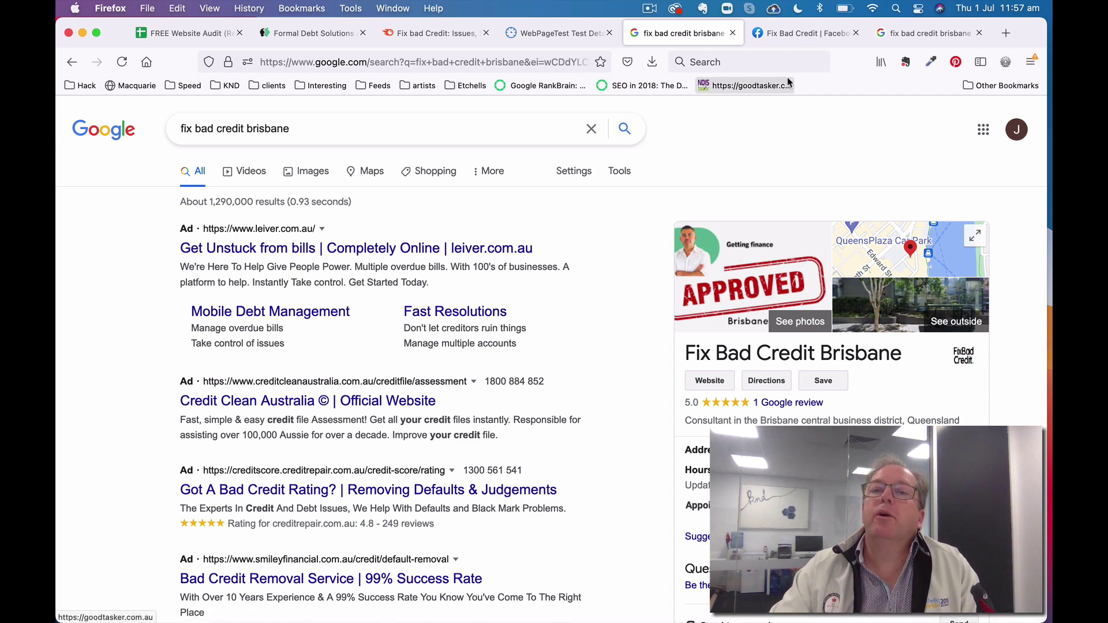
{"action": "left_click", "coordinate": [817, 34]}
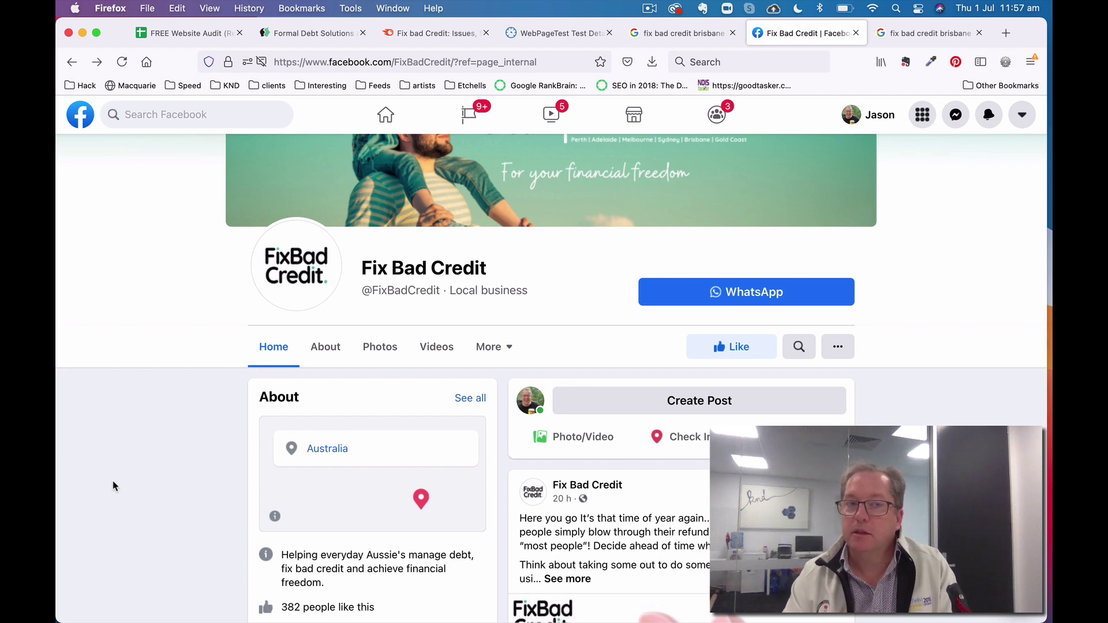
{"action": "scroll", "coordinate": [524, 321], "scroll_direction": "up", "scroll_amount": 3}
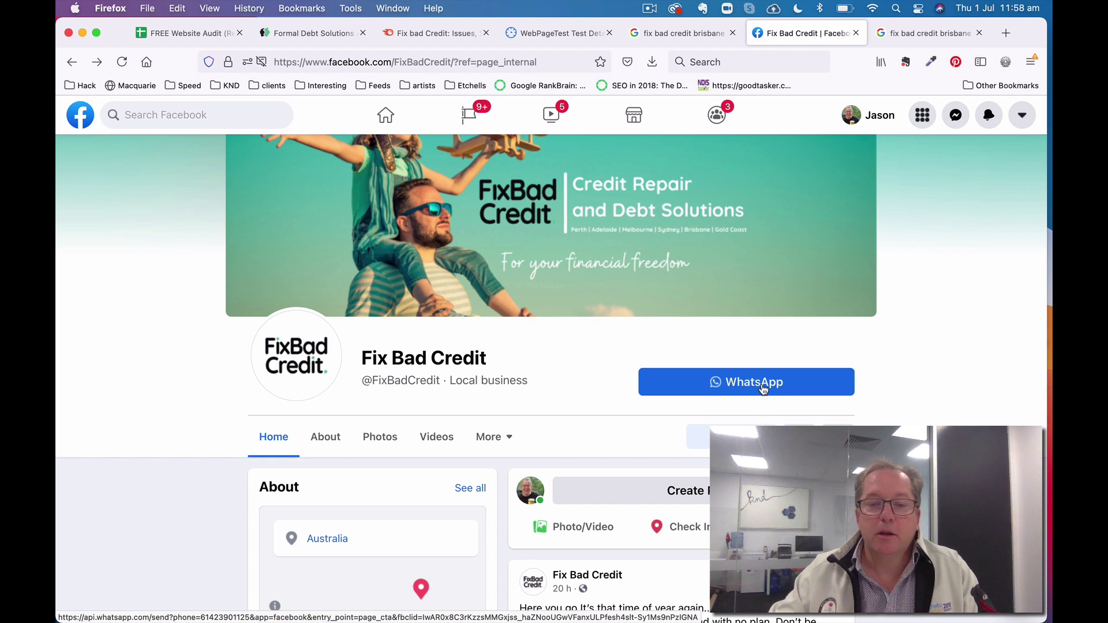
{"action": "scroll", "coordinate": [579, 427], "scroll_direction": "down", "scroll_amount": 5}
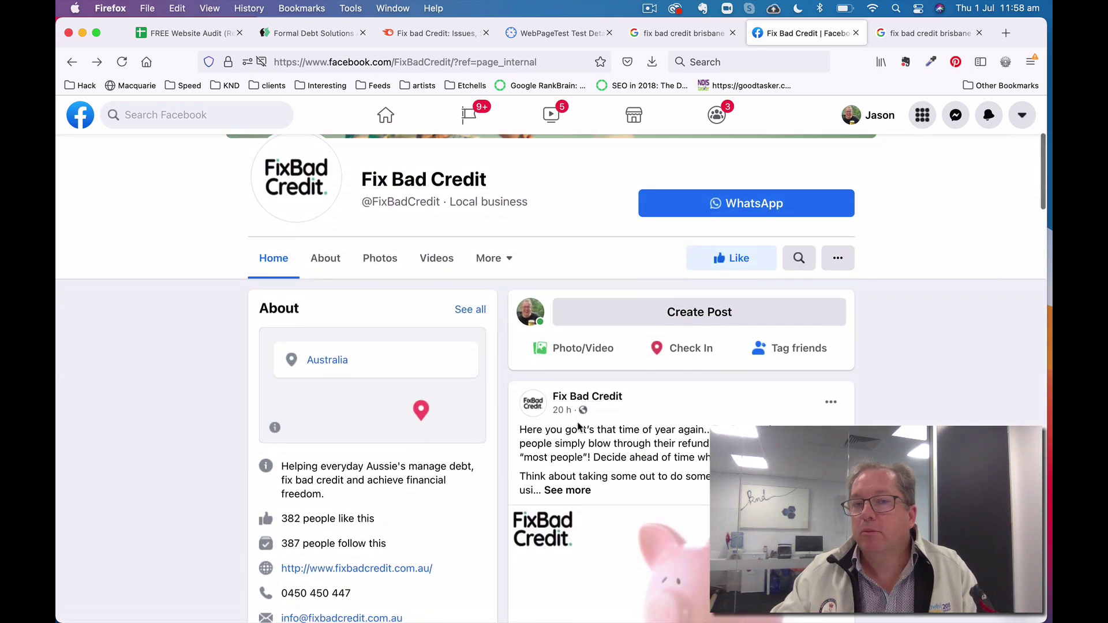
{"action": "scroll", "coordinate": [579, 427], "scroll_direction": "up", "scroll_amount": 2}
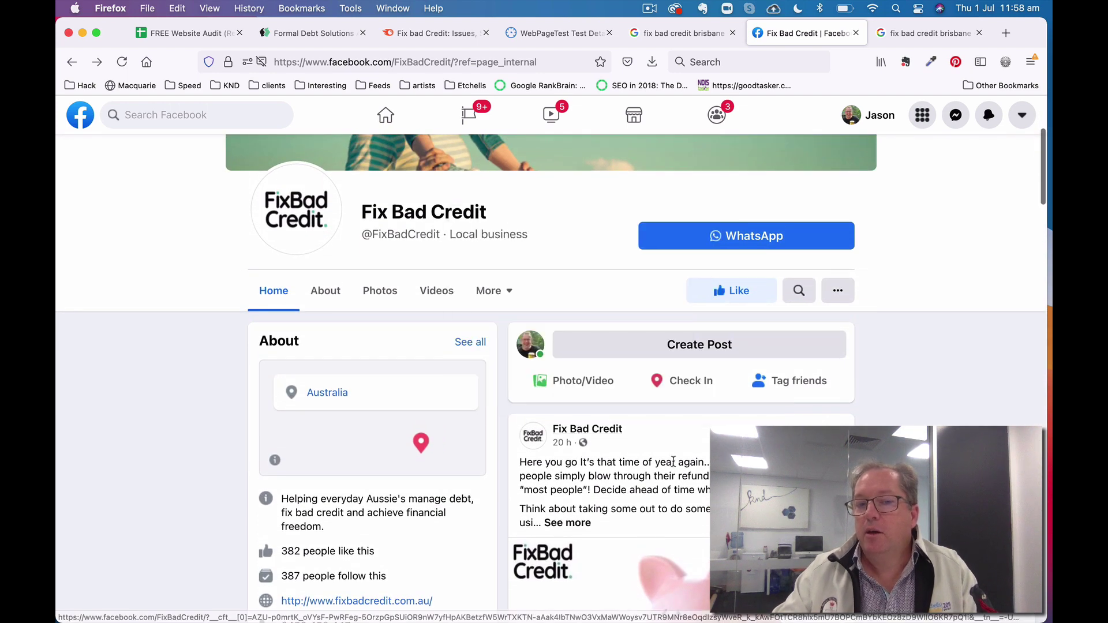
{"action": "scroll", "coordinate": [706, 468], "scroll_direction": "down", "scroll_amount": 1}
{"action": "scroll", "coordinate": [706, 468], "scroll_direction": "up", "scroll_amount": 1}
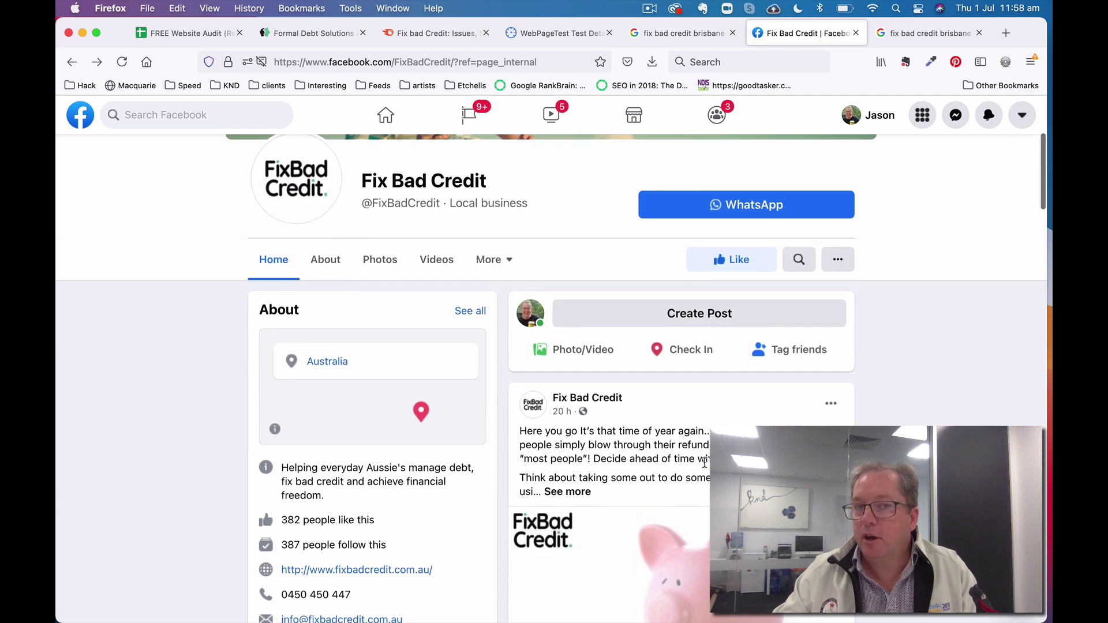
{"action": "scroll", "coordinate": [705, 468], "scroll_direction": "up", "scroll_amount": 1}
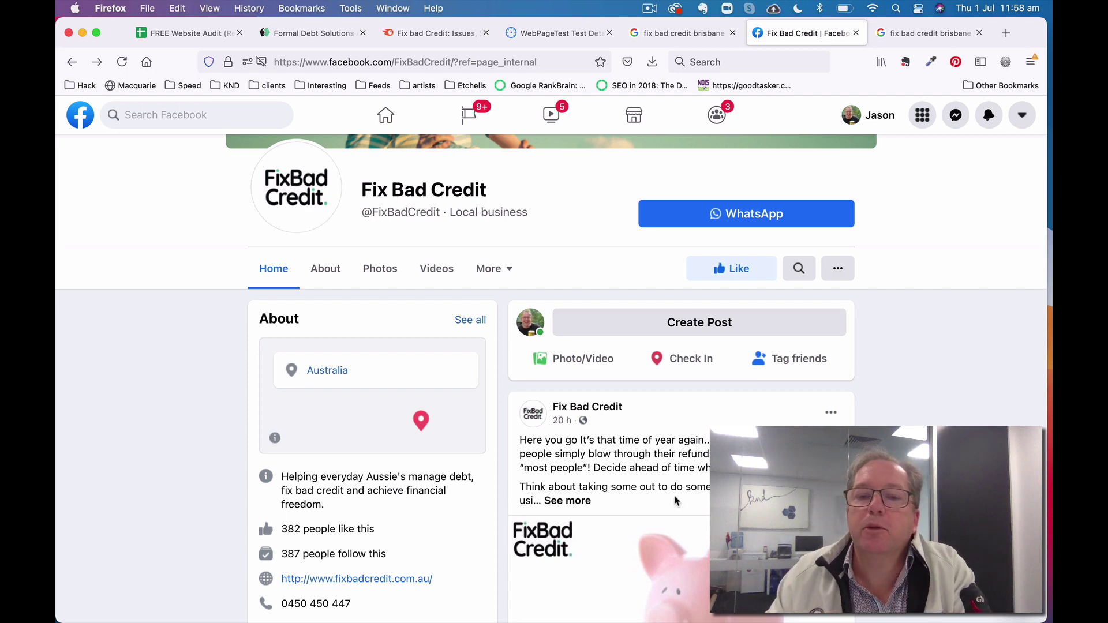
{"action": "scroll", "coordinate": [675, 467], "scroll_direction": "down", "scroll_amount": 3}
{"action": "scroll", "coordinate": [674, 468], "scroll_direction": "down", "scroll_amount": 5}
{"action": "scroll", "coordinate": [673, 465], "scroll_direction": "down", "scroll_amount": 4}
{"action": "scroll", "coordinate": [671, 464], "scroll_direction": "down", "scroll_amount": 2}
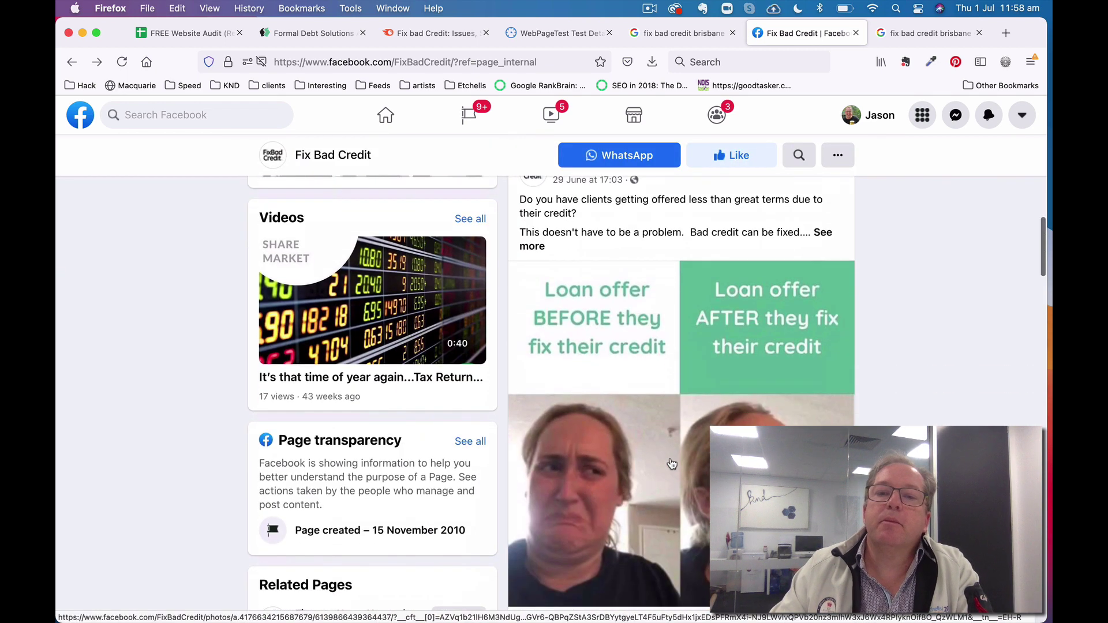
{"action": "scroll", "coordinate": [672, 465], "scroll_direction": "down", "scroll_amount": 5}
{"action": "scroll", "coordinate": [672, 465], "scroll_direction": "down", "scroll_amount": 3}
{"action": "scroll", "coordinate": [672, 464], "scroll_direction": "up", "scroll_amount": 3}
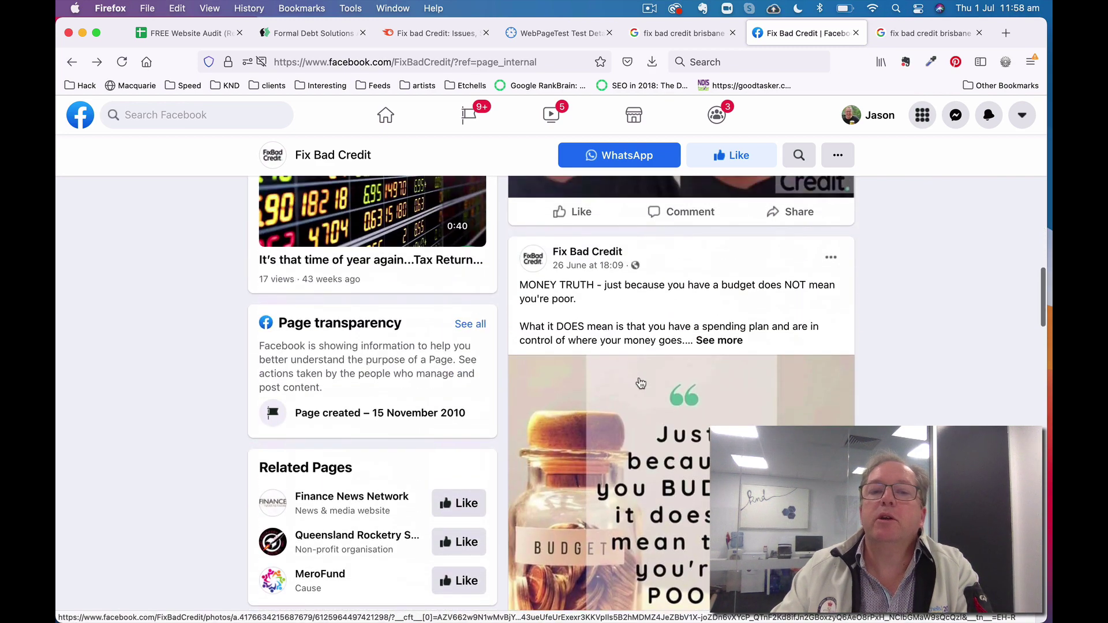
{"action": "scroll", "coordinate": [640, 381], "scroll_direction": "down", "scroll_amount": 5}
{"action": "scroll", "coordinate": [638, 364], "scroll_direction": "down", "scroll_amount": 5}
{"action": "scroll", "coordinate": [639, 365], "scroll_direction": "down", "scroll_amount": 5}
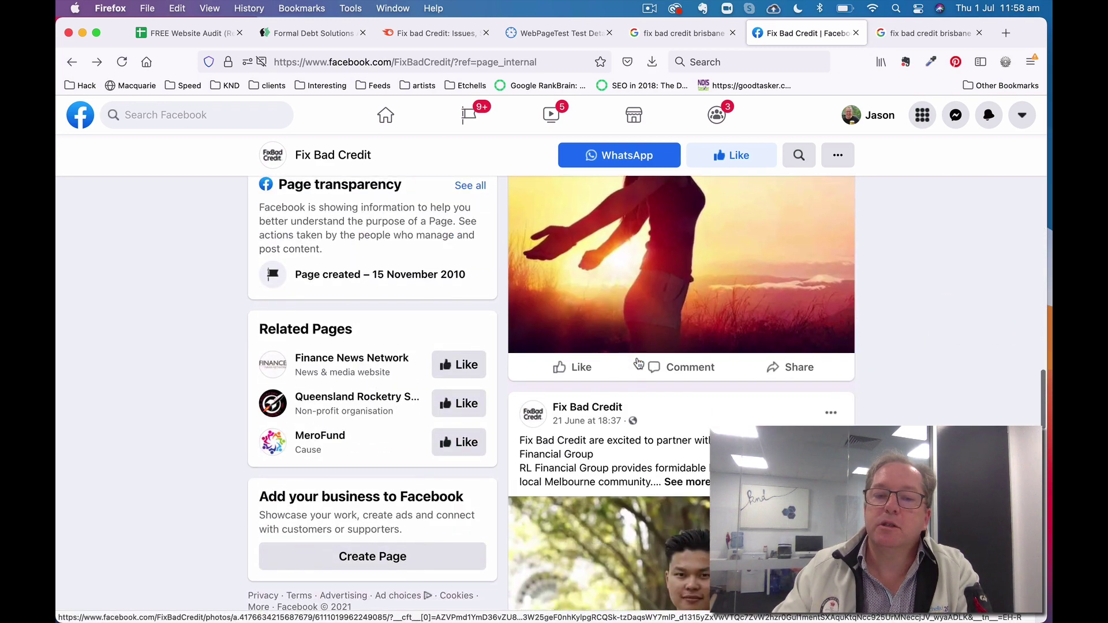
{"action": "scroll", "coordinate": [639, 365], "scroll_direction": "down", "scroll_amount": 4}
{"action": "scroll", "coordinate": [638, 364], "scroll_direction": "up", "scroll_amount": 3}
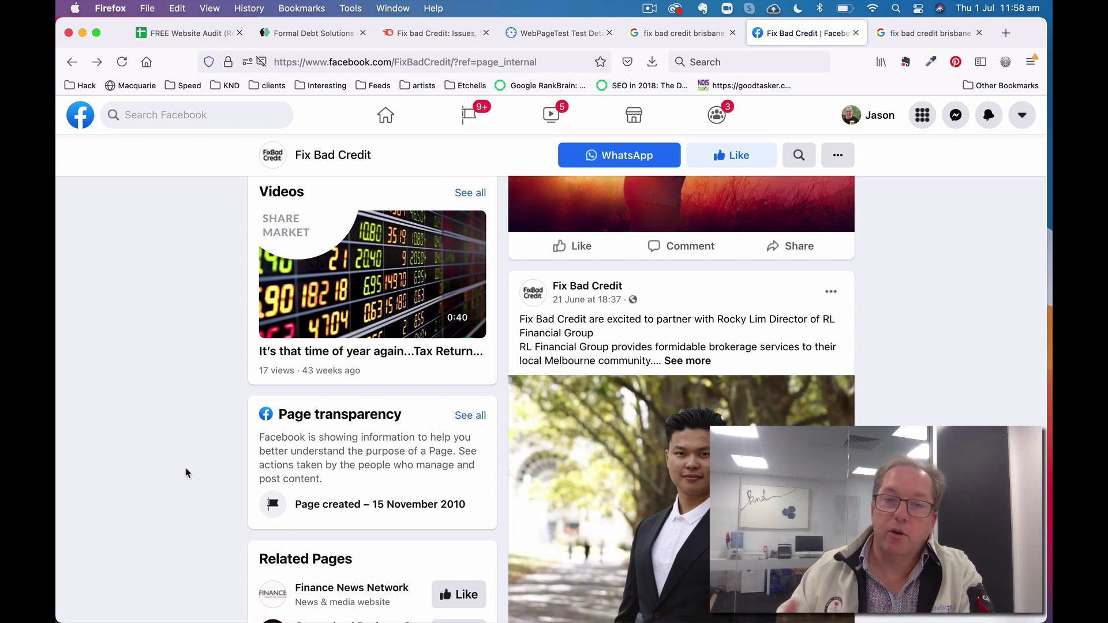
{"action": "scroll", "coordinate": [185, 473], "scroll_direction": "up", "scroll_amount": 5}
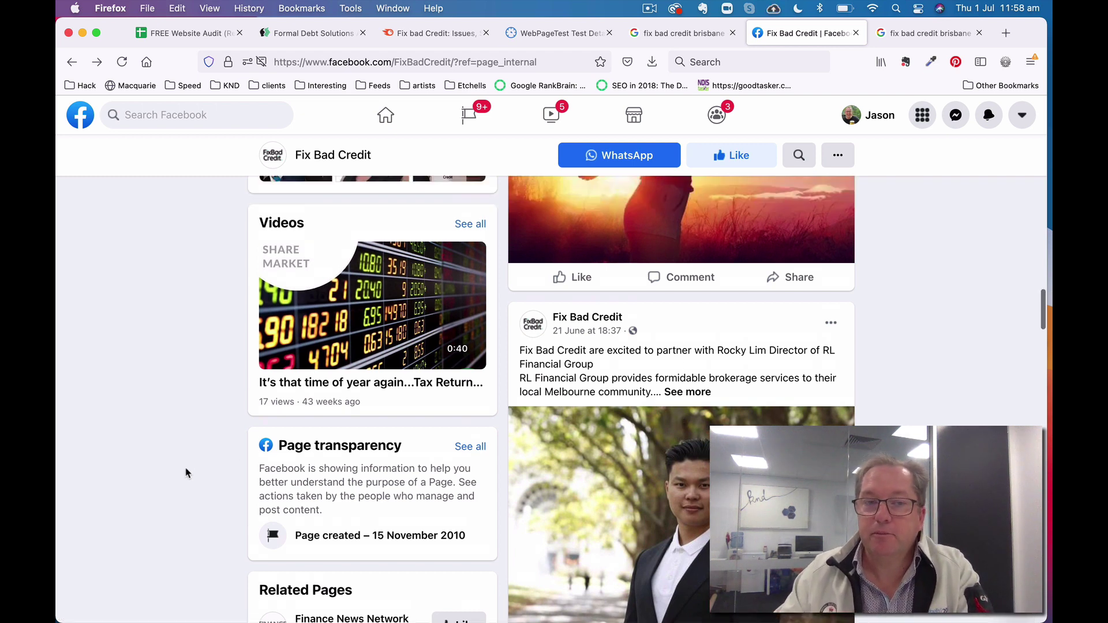
{"action": "scroll", "coordinate": [186, 472], "scroll_direction": "up", "scroll_amount": 5}
{"action": "scroll", "coordinate": [186, 473], "scroll_direction": "up", "scroll_amount": 5}
{"action": "scroll", "coordinate": [186, 473], "scroll_direction": "up", "scroll_amount": 5}
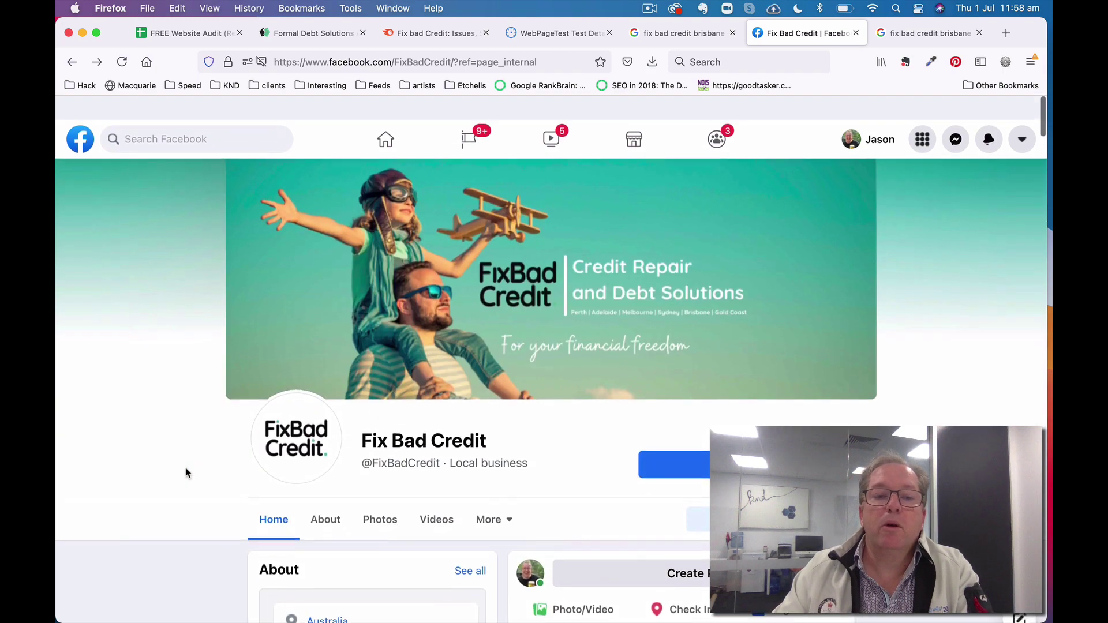
Browse the Fix Bad Credit Facebook videos, then return to the 'fix bad credit brisbane' results
{"action": "left_click", "coordinate": [436, 497]}
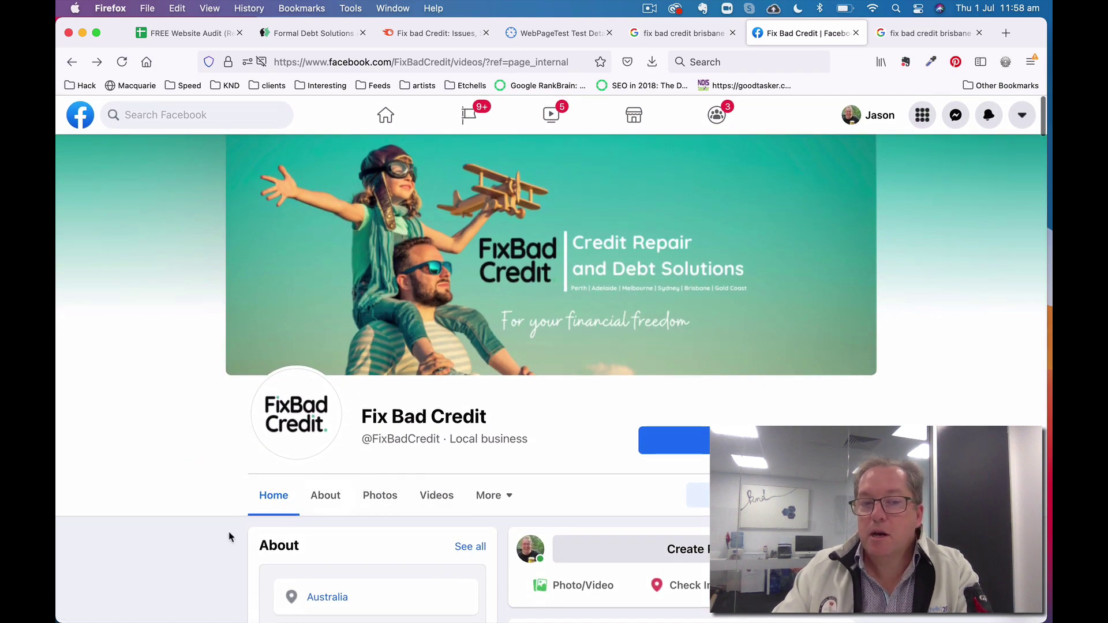
{"action": "scroll", "coordinate": [193, 554], "scroll_direction": "down", "scroll_amount": 5}
{"action": "scroll", "coordinate": [194, 553], "scroll_direction": "up", "scroll_amount": 3}
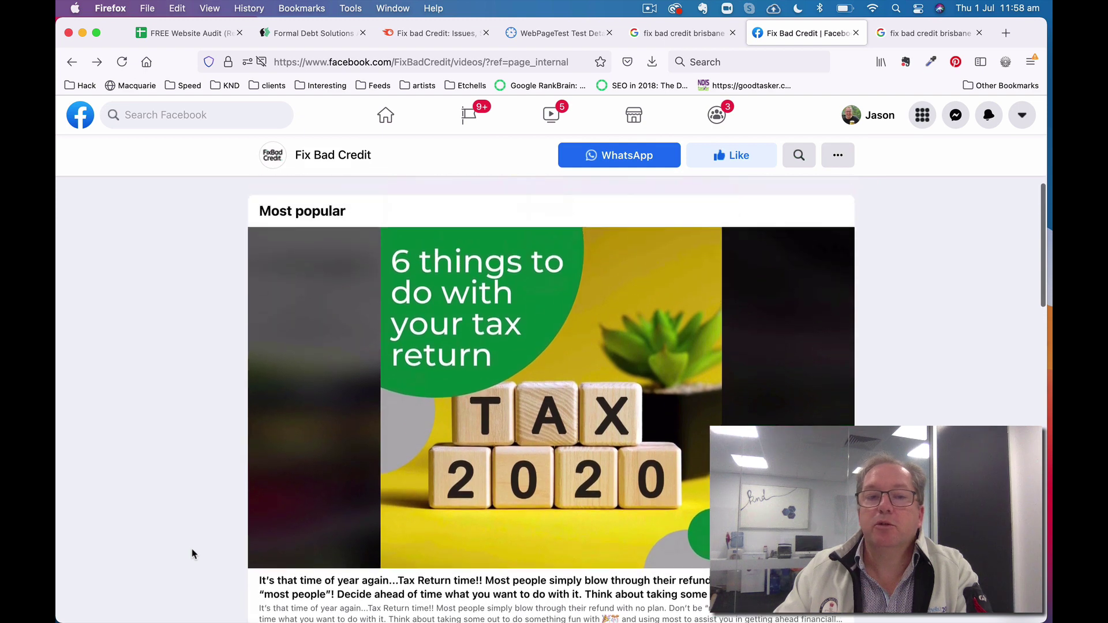
{"action": "scroll", "coordinate": [193, 554], "scroll_direction": "up", "scroll_amount": 2}
{"action": "scroll", "coordinate": [193, 555], "scroll_direction": "down", "scroll_amount": 8}
{"action": "scroll", "coordinate": [194, 554], "scroll_direction": "down", "scroll_amount": 2}
{"action": "scroll", "coordinate": [193, 554], "scroll_direction": "down", "scroll_amount": 3}
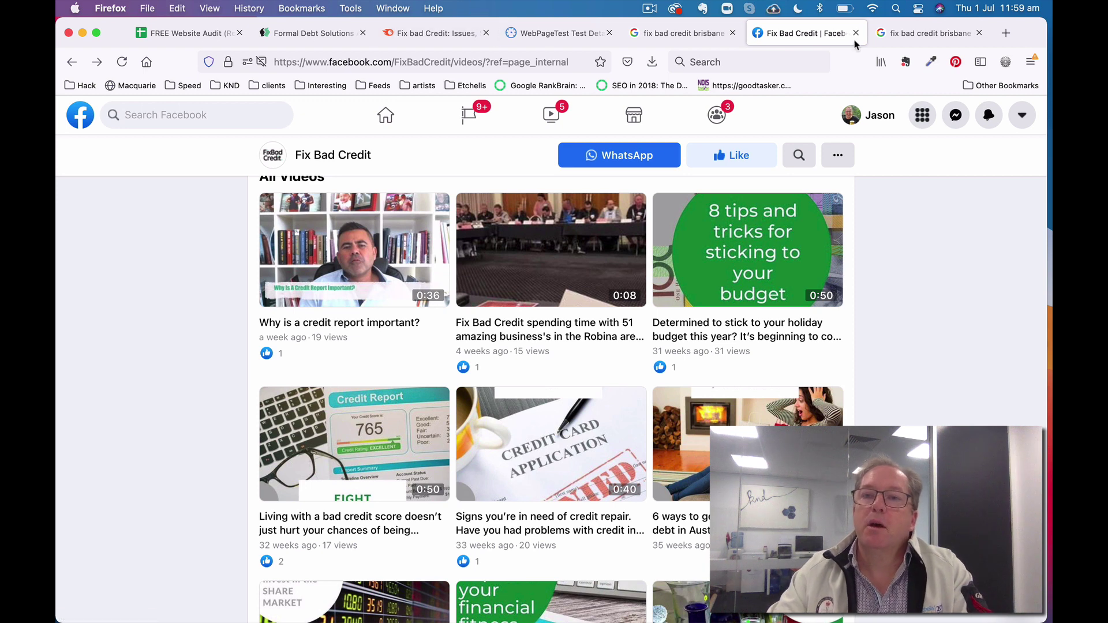
{"action": "left_click", "coordinate": [911, 35]}
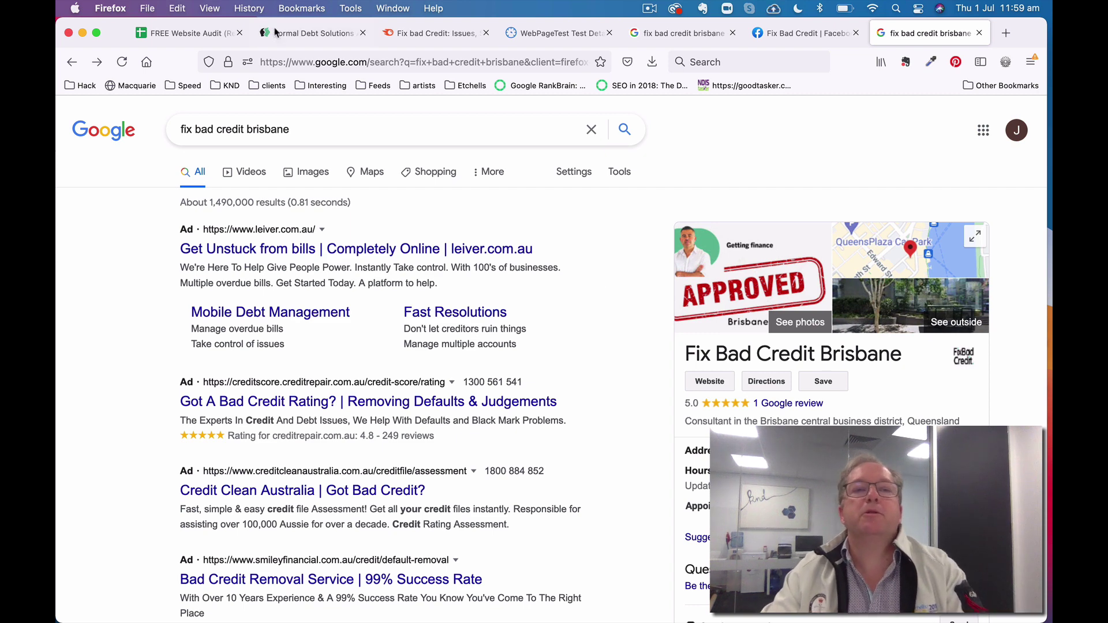
Switch to the Formal Debt Solutions tab and narrow the browser to phone width
{"action": "left_click", "coordinate": [307, 33]}
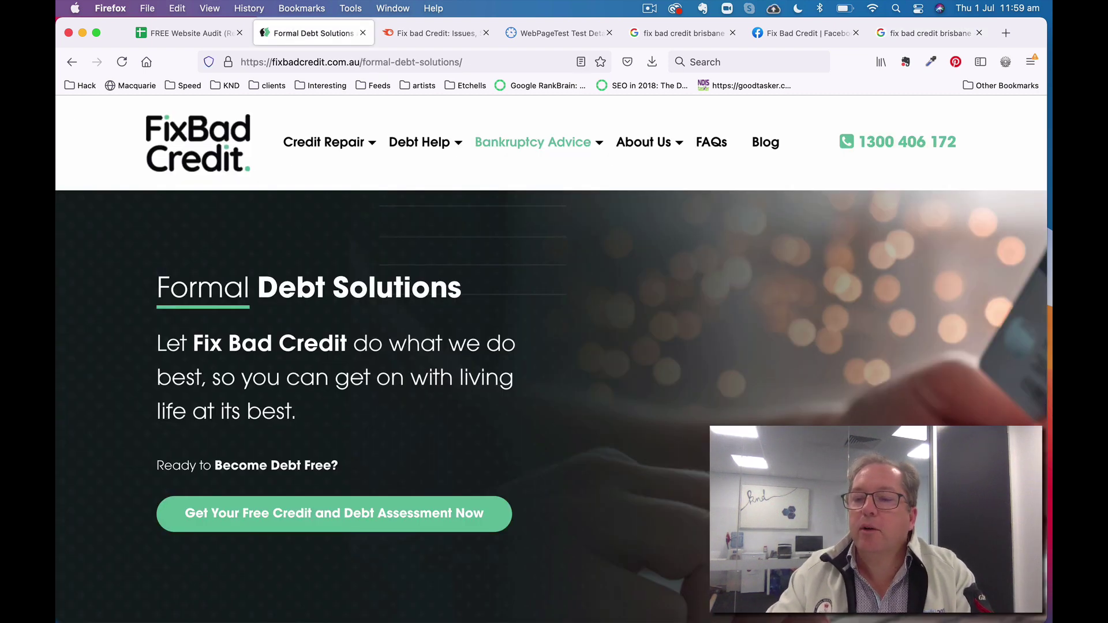
{"action": "left_click_drag", "start_coordinate": [1047, 139], "coordinate": [364, 108]}
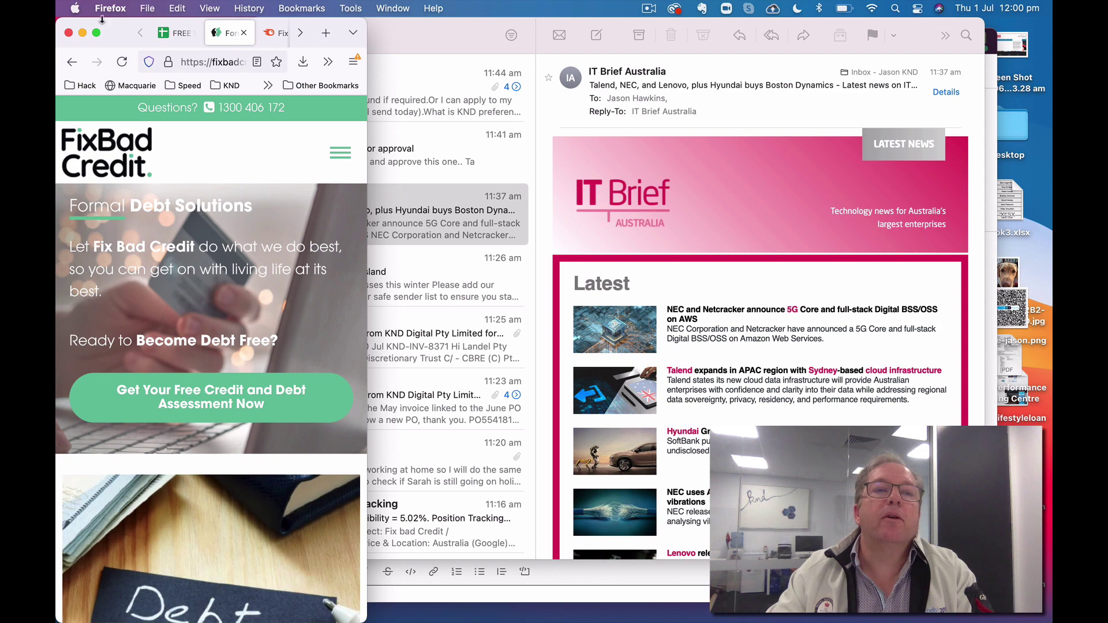
{"action": "left_click_drag", "start_coordinate": [117, 33], "coordinate": [303, 33]}
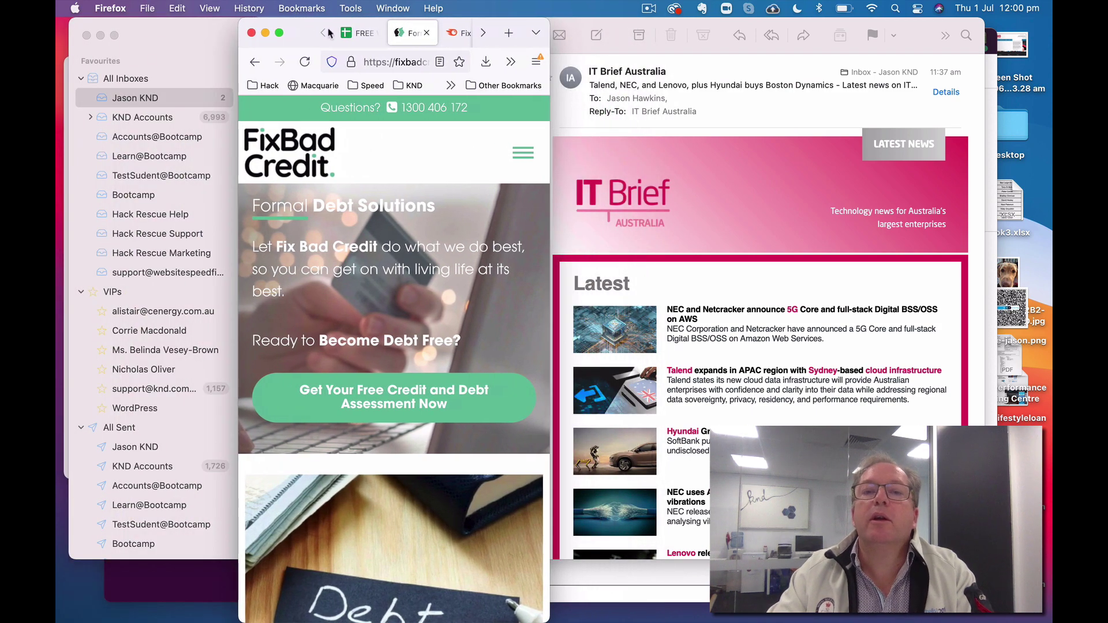
{"action": "left_click", "coordinate": [100, 35]}
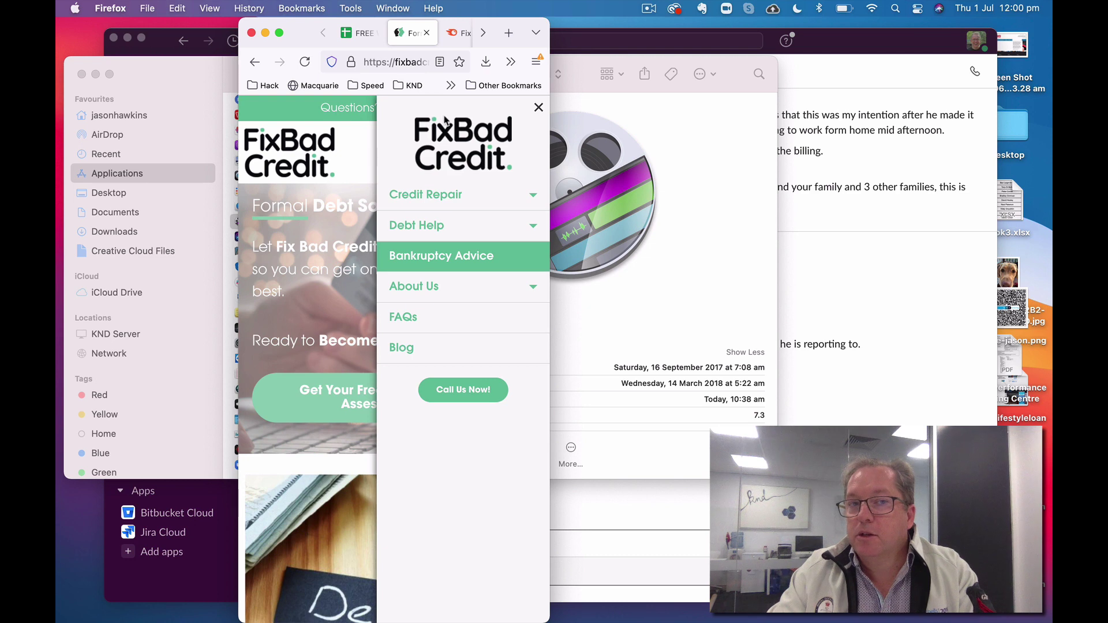
Open Credit Repair > Melbourne via the hamburger menu, then restore the desktop width
{"action": "left_click", "coordinate": [538, 108]}
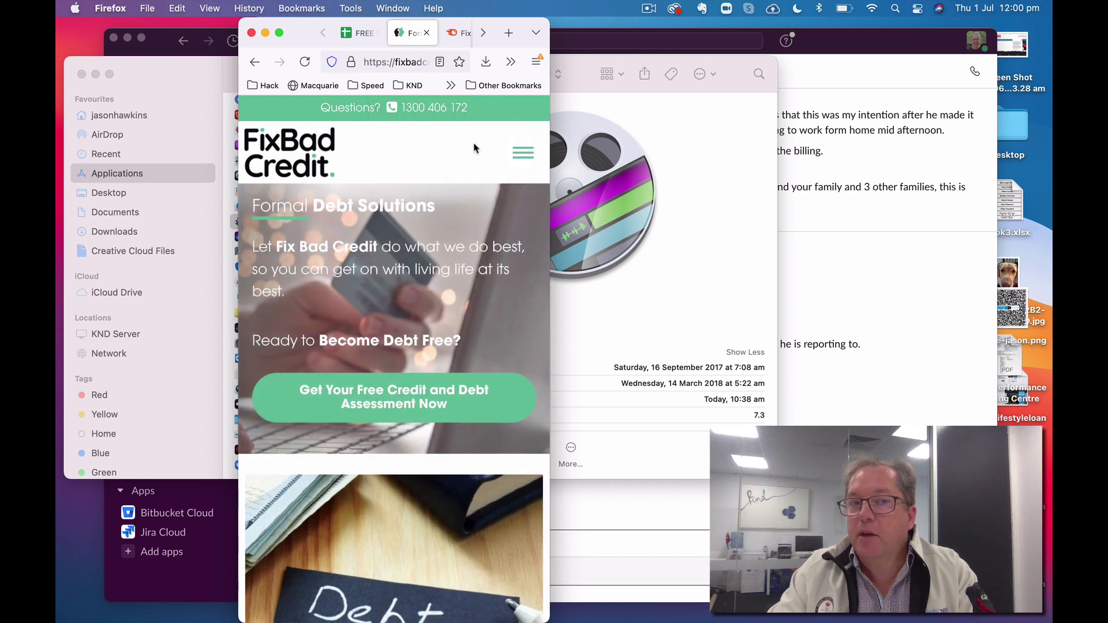
{"action": "left_click", "coordinate": [521, 157]}
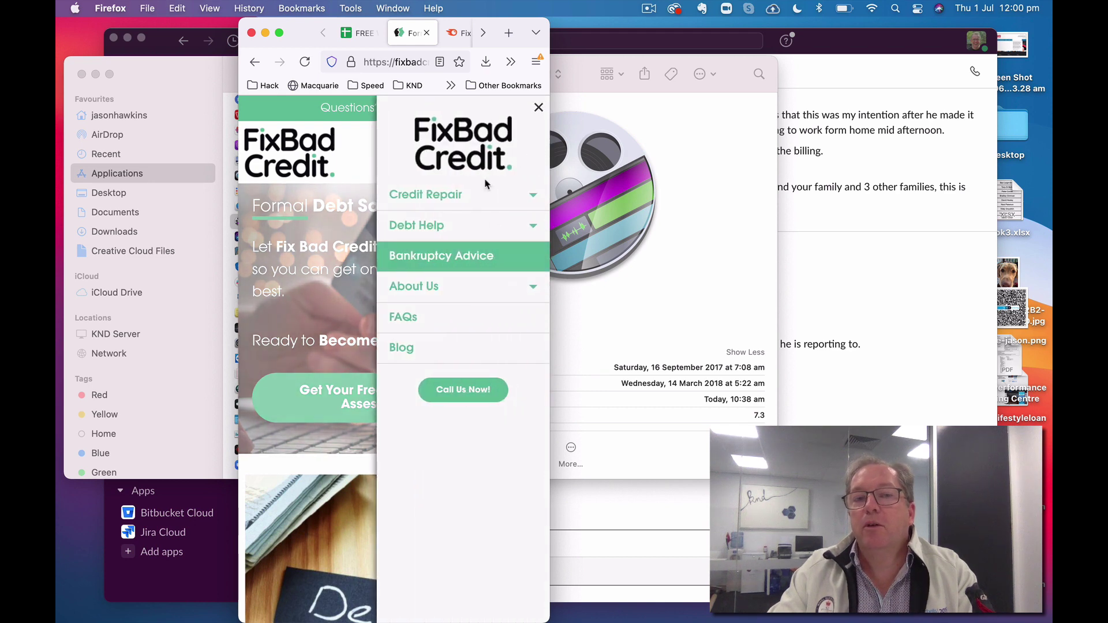
{"action": "left_click", "coordinate": [449, 200]}
{"action": "left_click", "coordinate": [455, 227]}
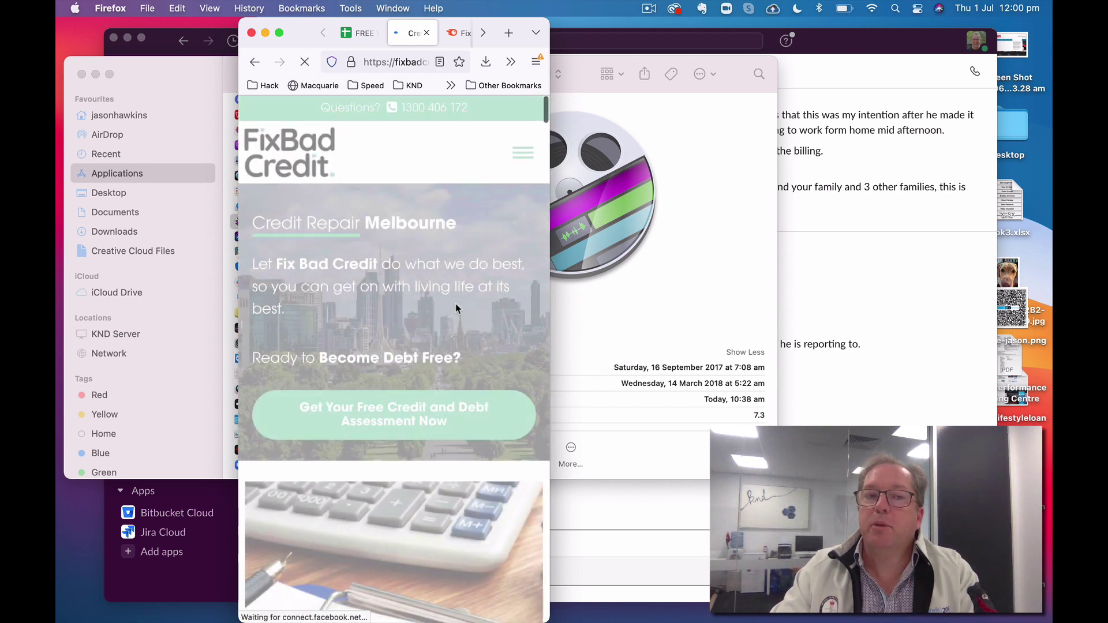
{"action": "left_click", "coordinate": [522, 152]}
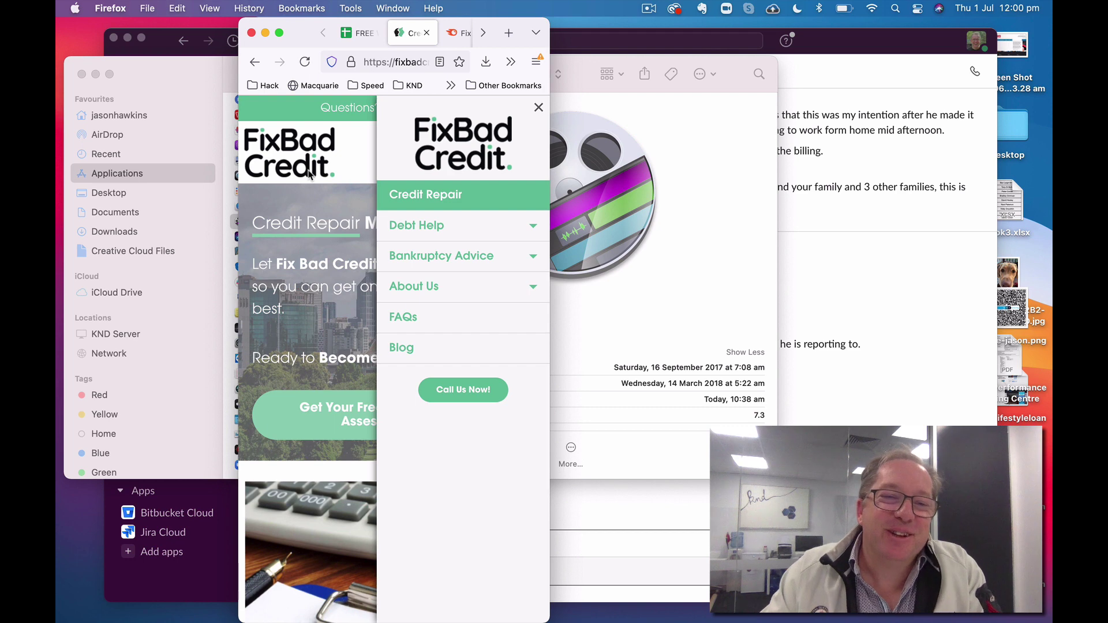
{"action": "left_click", "coordinate": [539, 108]}
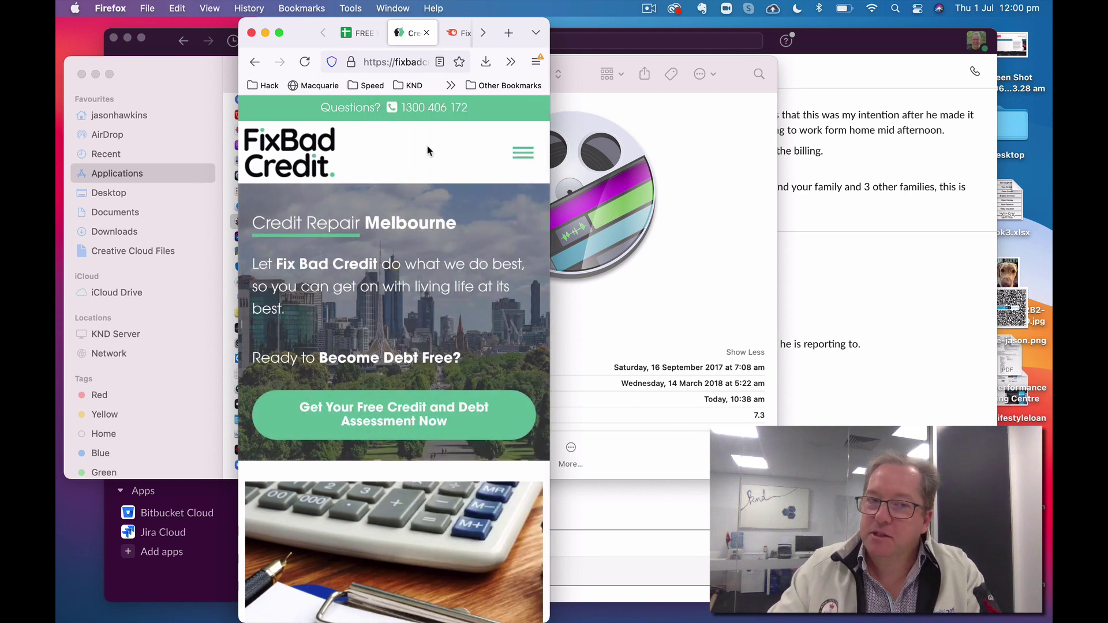
{"action": "scroll", "coordinate": [468, 148], "scroll_direction": "down", "scroll_amount": 2}
{"action": "scroll", "coordinate": [433, 151], "scroll_direction": "up", "scroll_amount": 2}
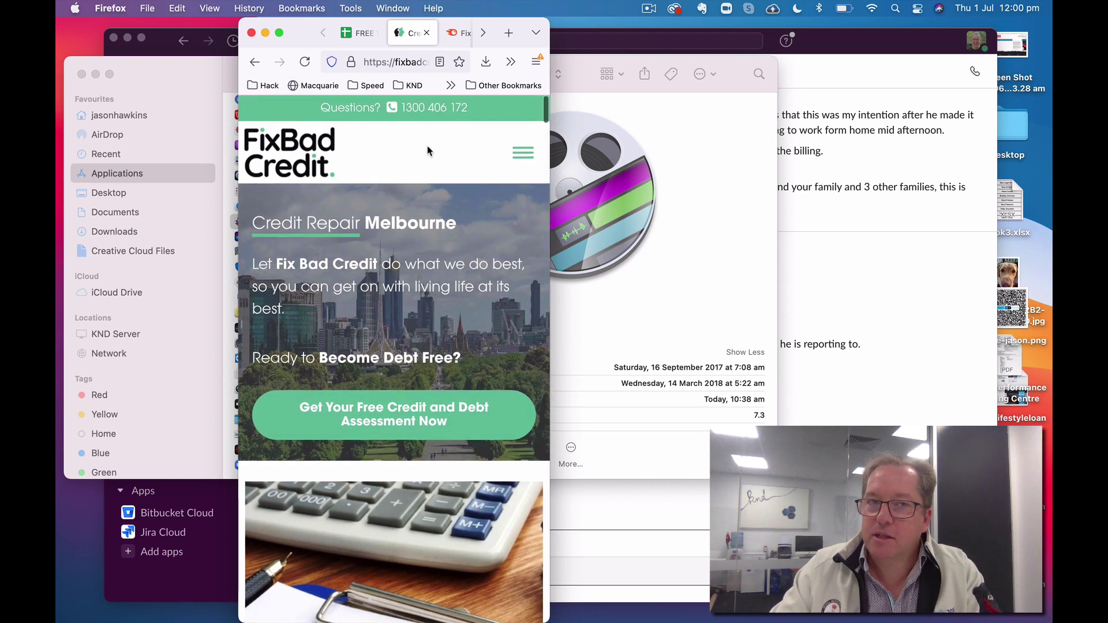
{"action": "left_click_drag", "start_coordinate": [549, 228], "coordinate": [1050, 241]}
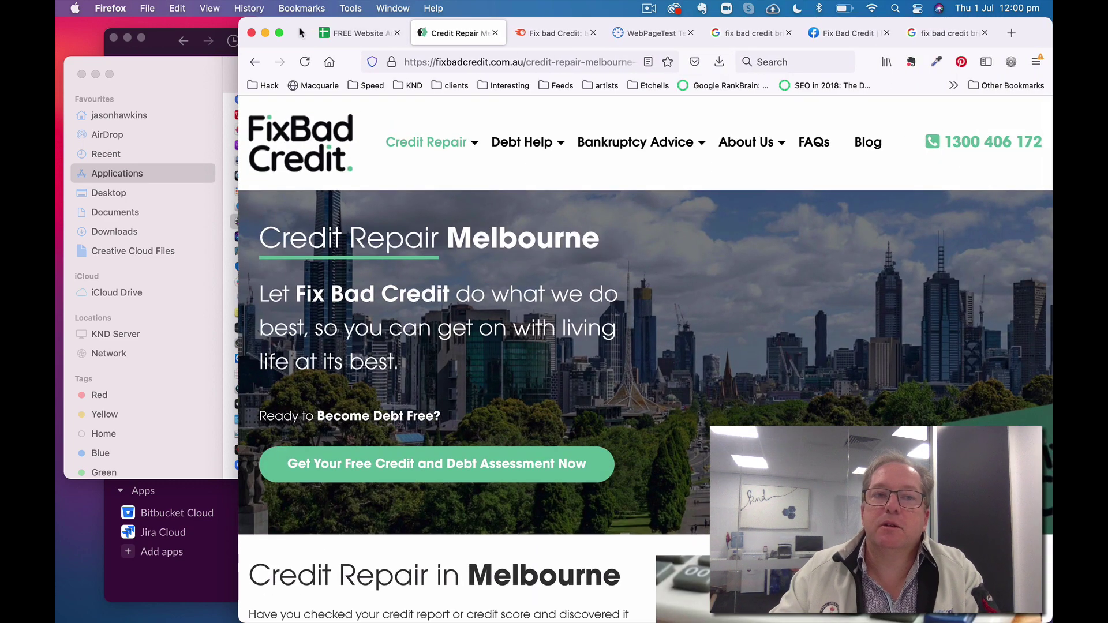
{"action": "left_click_drag", "start_coordinate": [298, 34], "coordinate": [123, 33]}
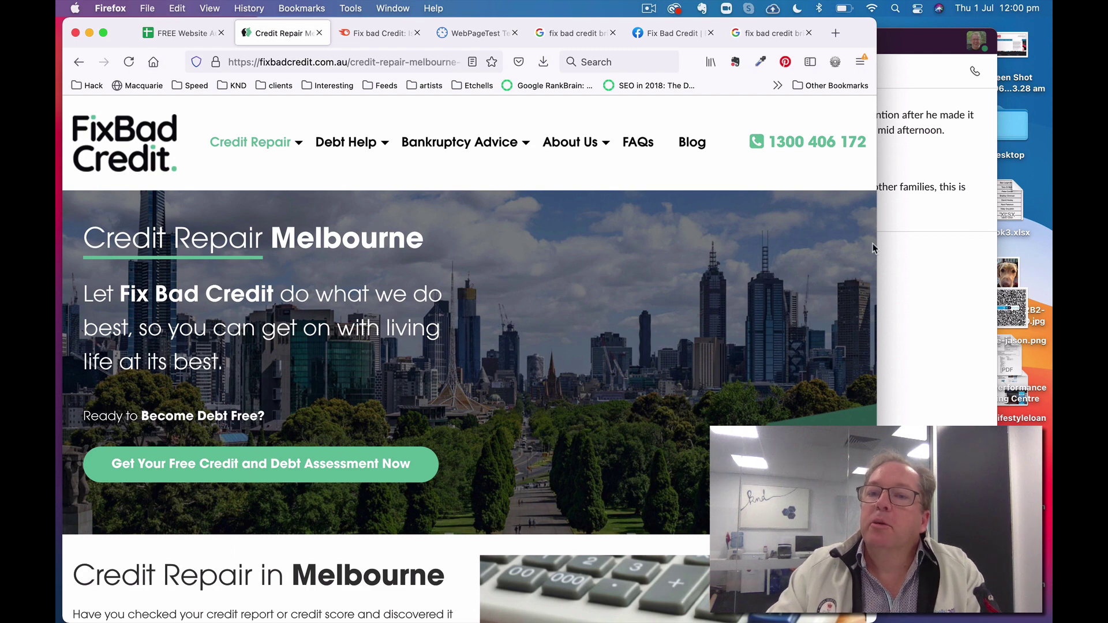
Widen Firefox to fill the screen and stop the ScreenFlow recording
{"action": "left_click_drag", "start_coordinate": [876, 242], "coordinate": [1032, 242]}
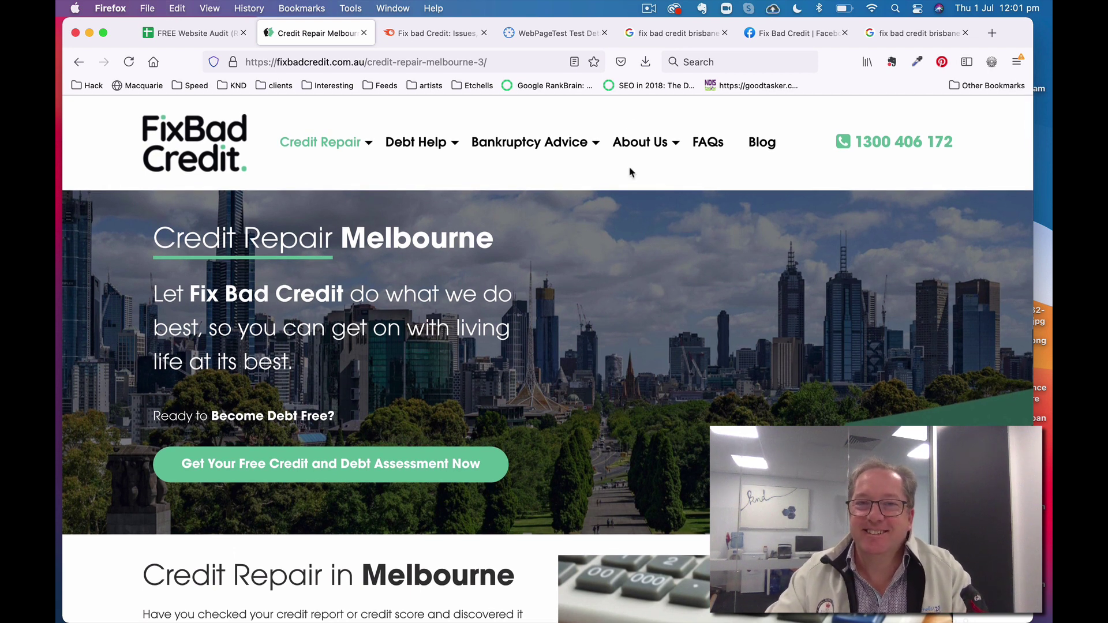
{"action": "left_click", "coordinate": [648, 8]}
{"action": "left_click", "coordinate": [671, 44]}
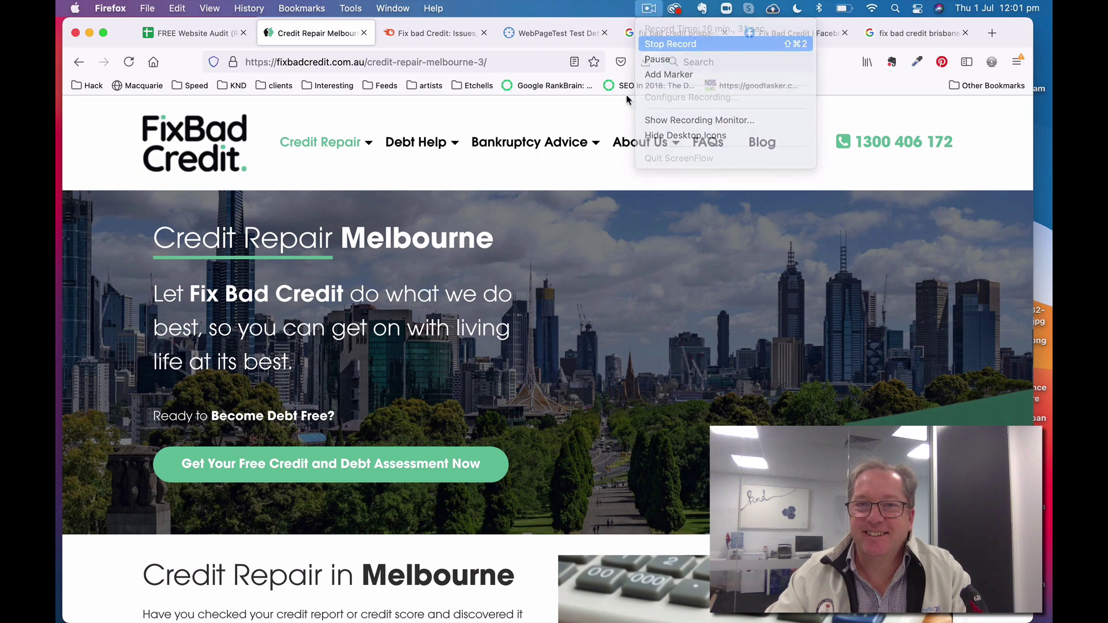